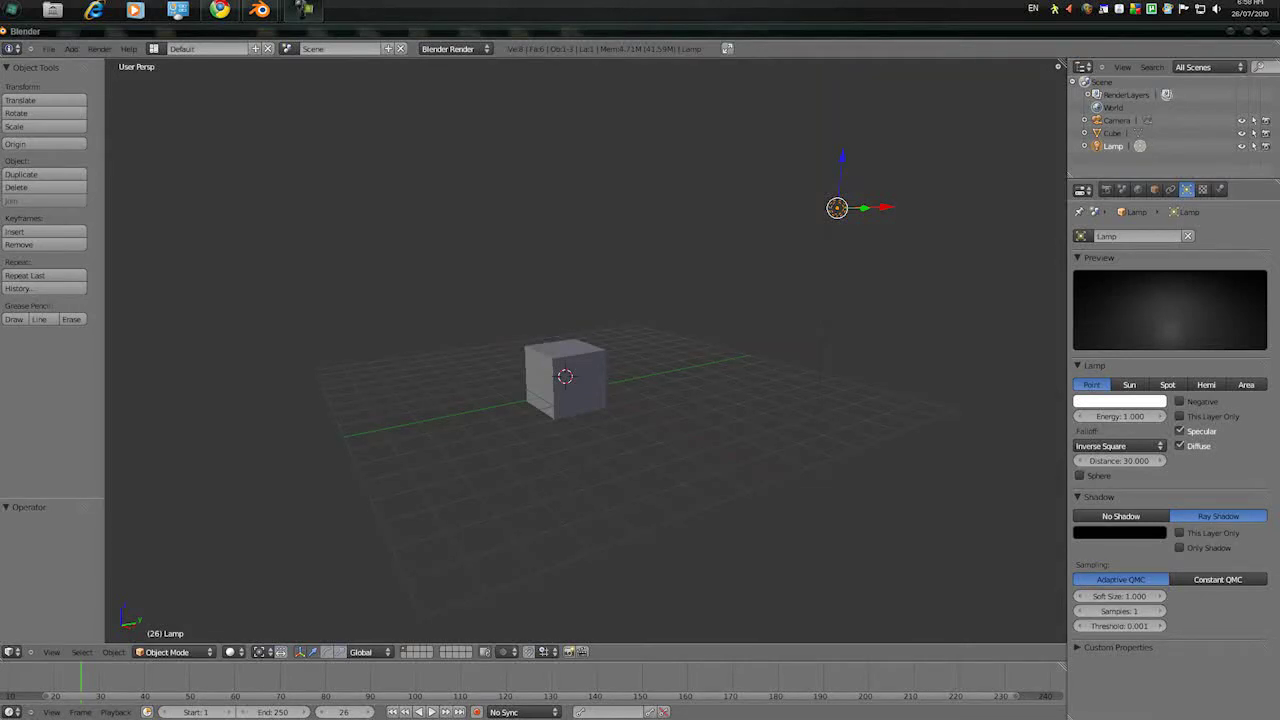
Select the default cube and delete it from the scene
click(437, 373)
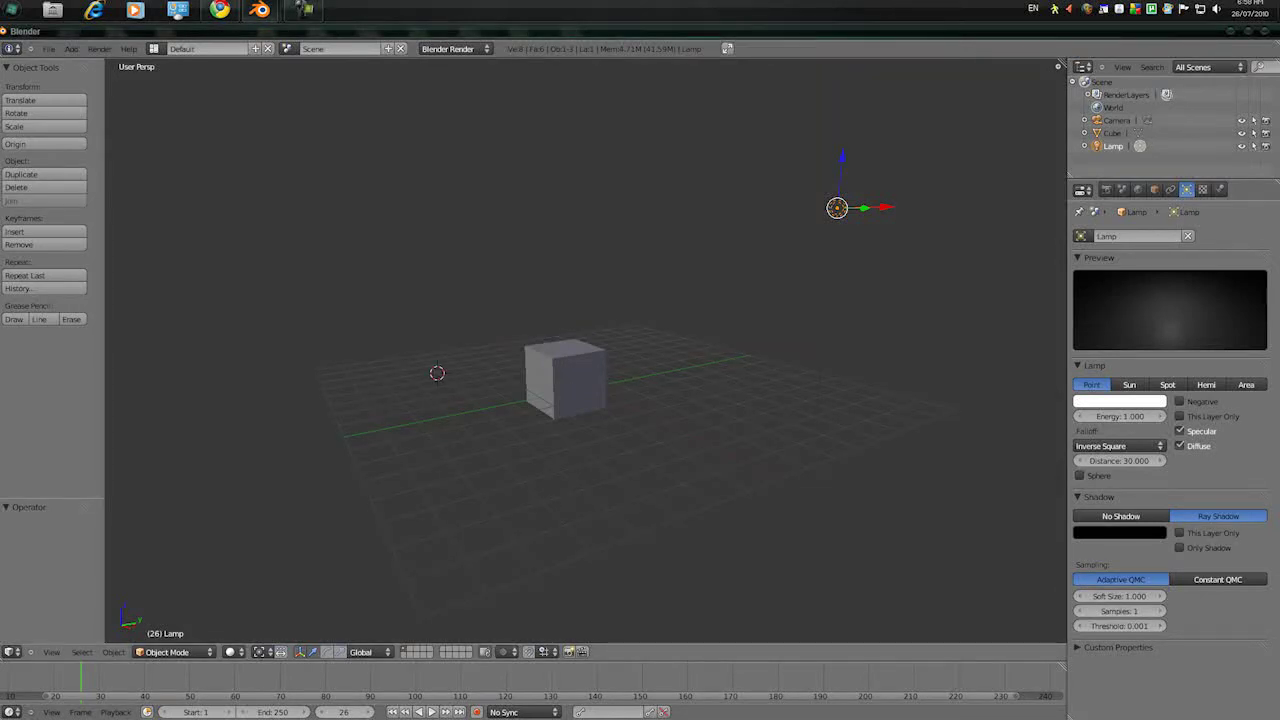
scroll(586, 350, up, 5)
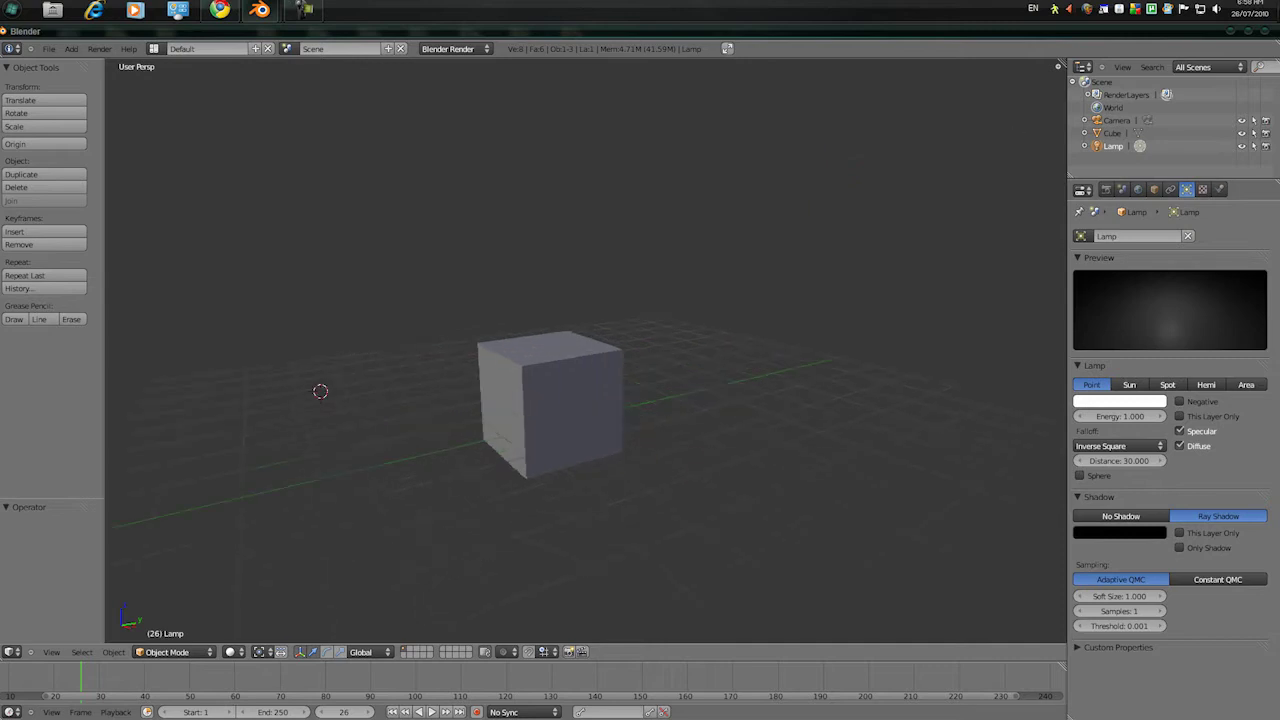
scroll(586, 350, down, 5)
scroll(586, 350, up, 1)
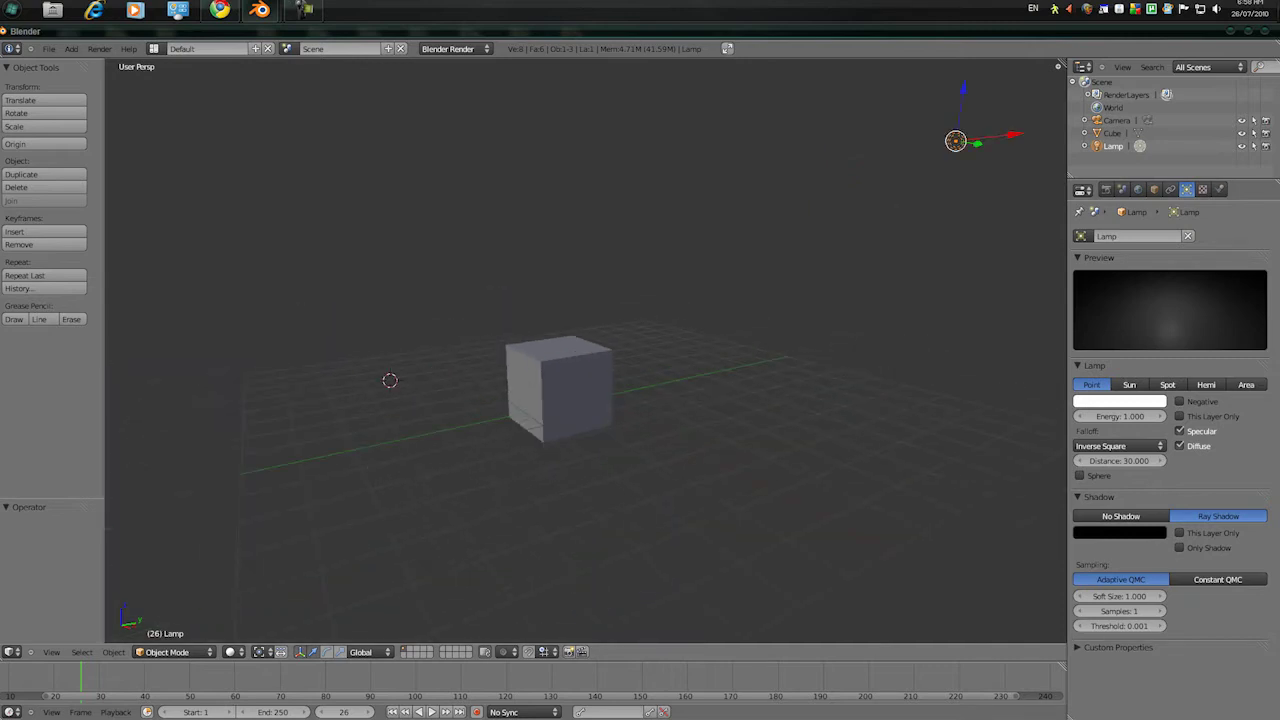
scroll(565, 377, down, 1)
right_click(565, 377)
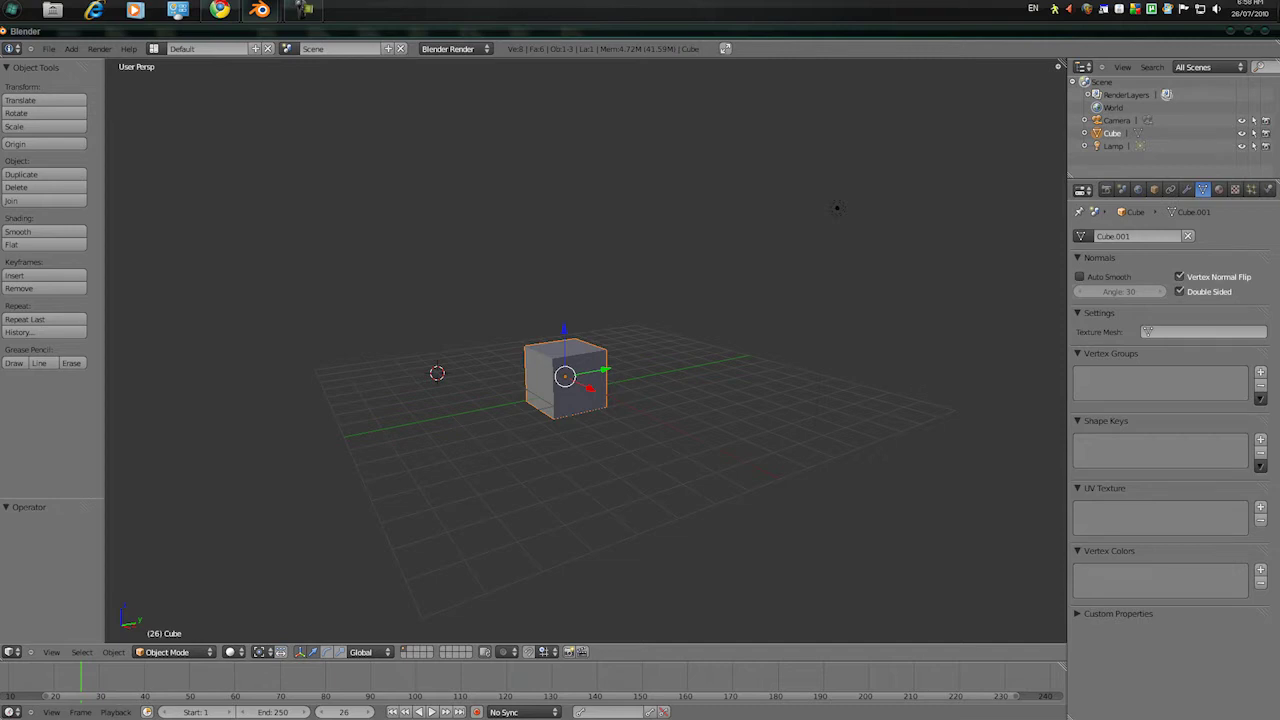
key(x)
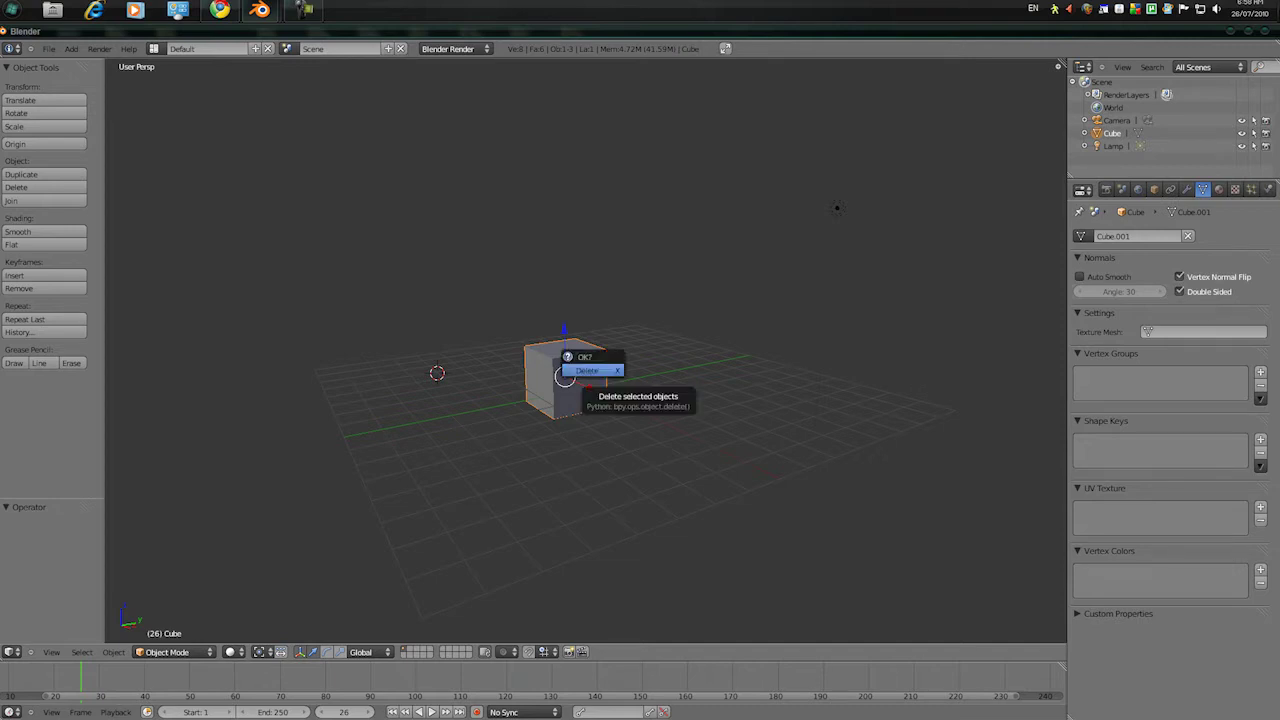
key(x)
key(Return)
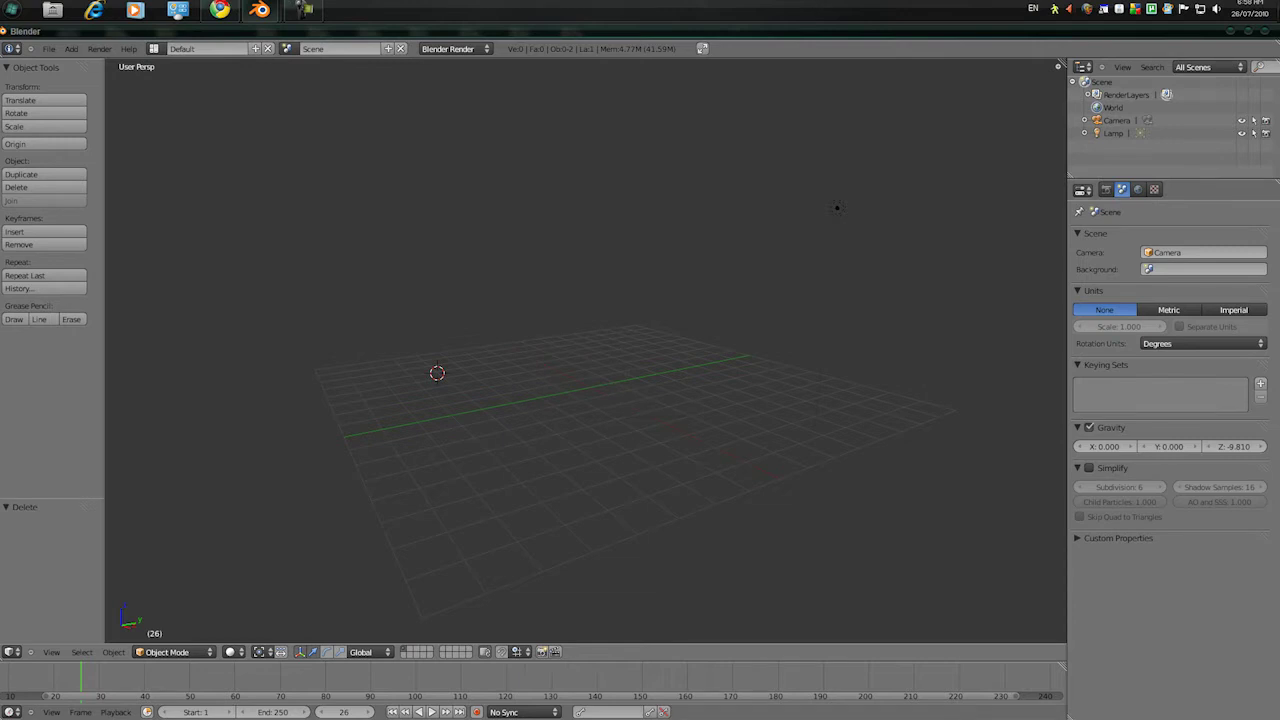
Switch to the top view, add a plane mesh and move it close to the scene's centre
key(KP_7)
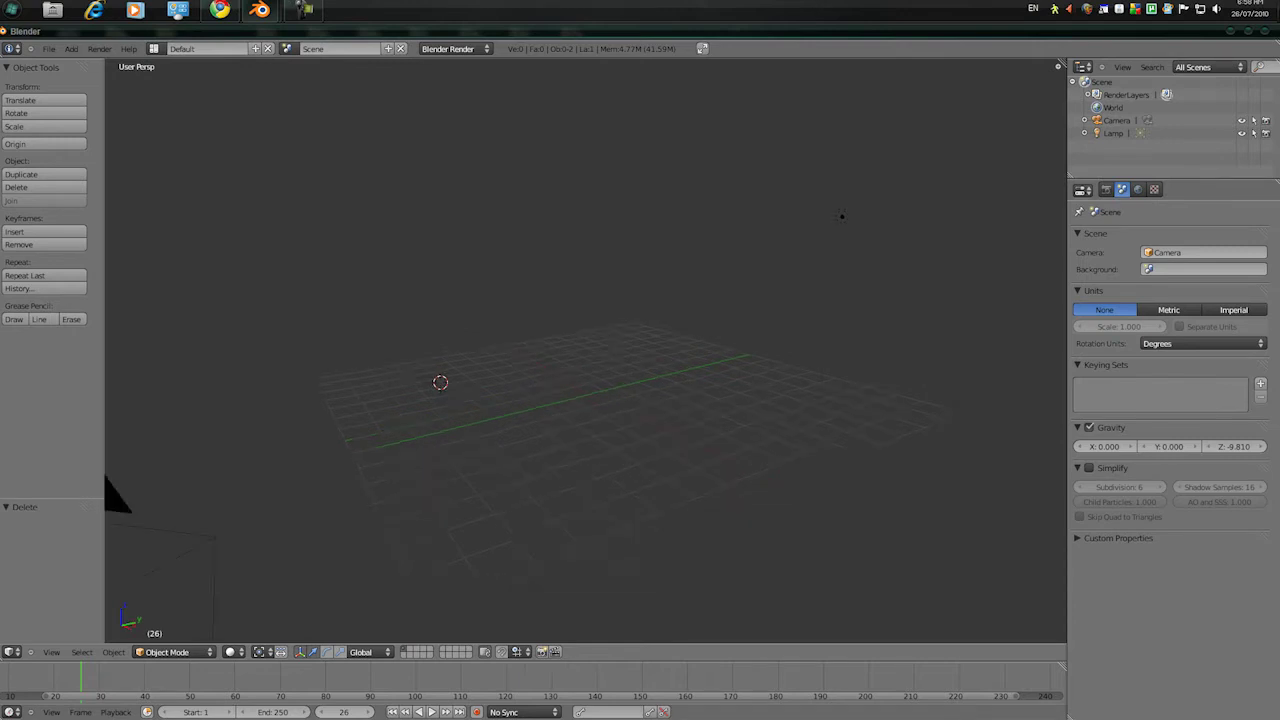
shift+middle_drag(686, 394, 661, 410)
scroll(586, 350, up, 5)
scroll(586, 350, up, 3)
shift+middle_drag(586, 350, 634, 261)
key(shift+a)
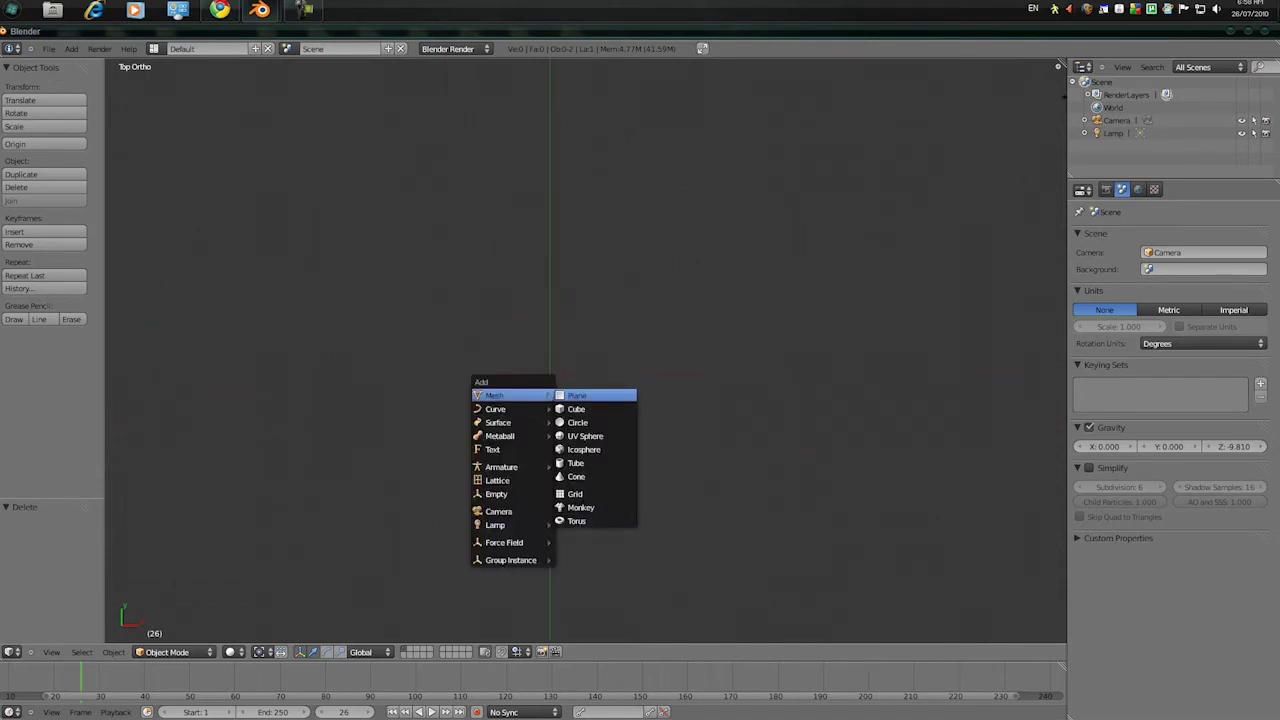
click(578, 396)
scroll(586, 350, down, 9)
key(g)
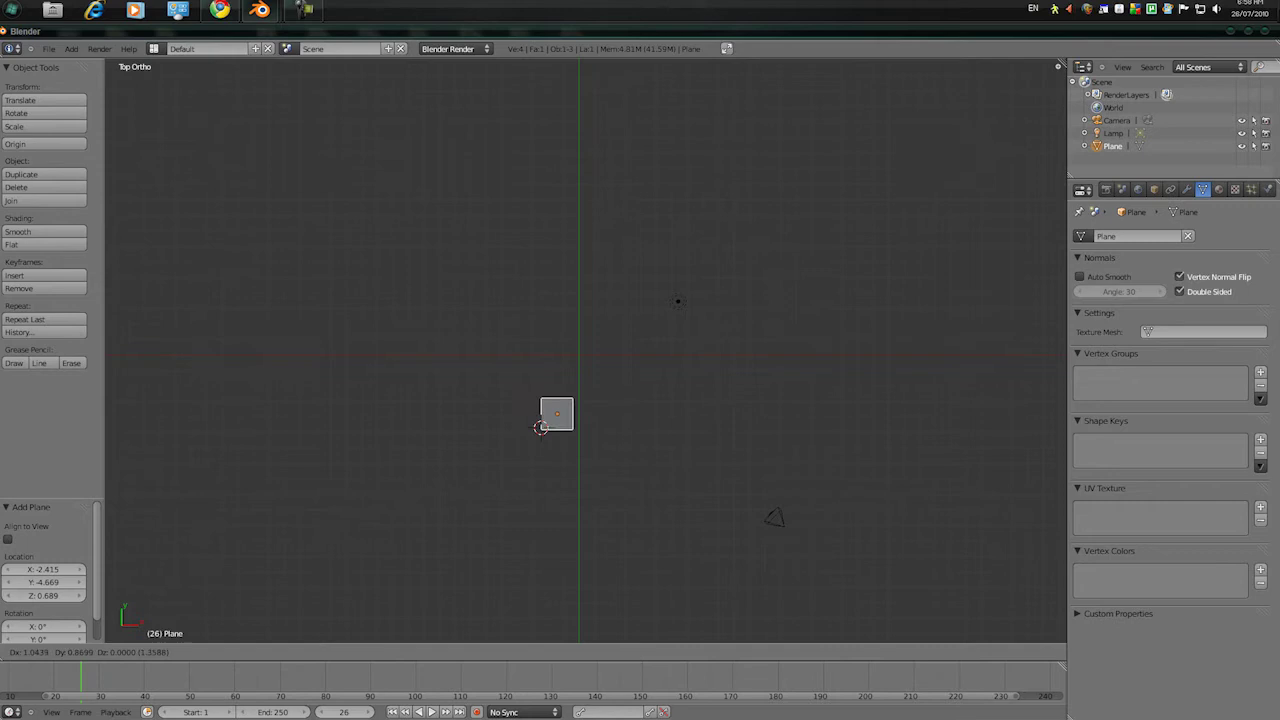
click(595, 324)
Scale the plane by a factor of 5 three times in a row, and fine-tune its overall size freehand
key(s)
key(5)
key(Return)
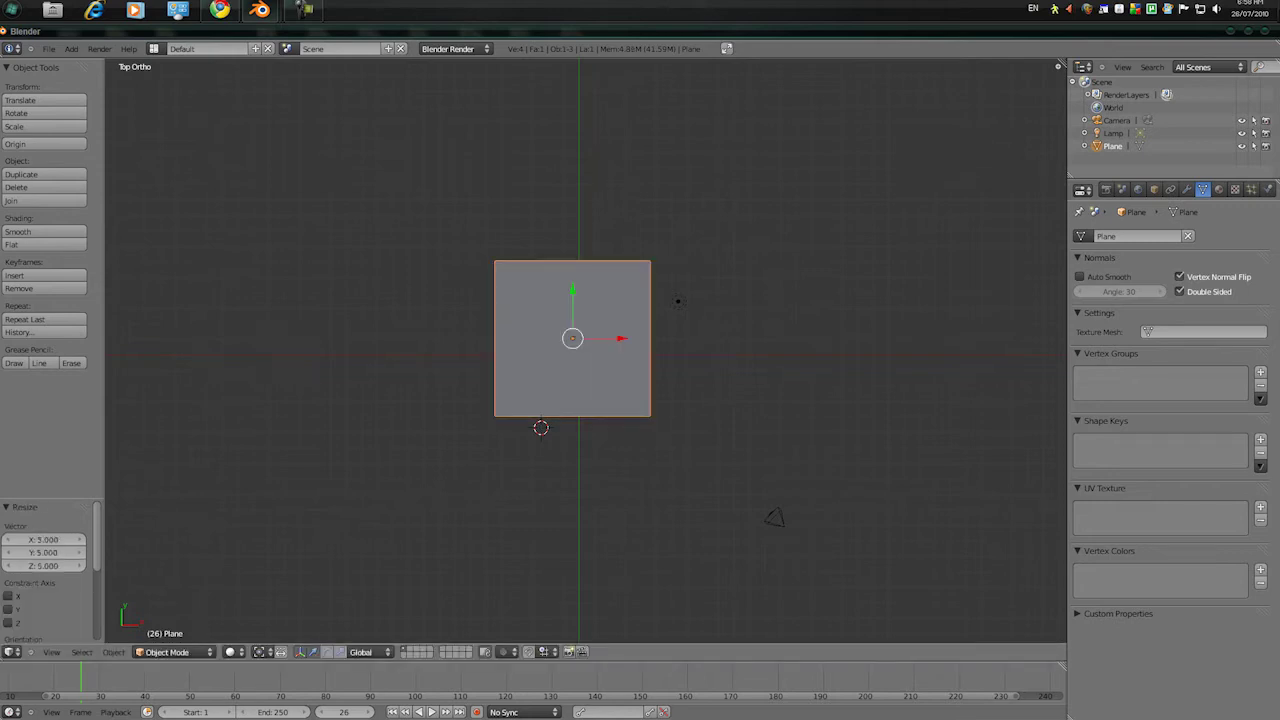
key(s)
key(5)
key(Return)
scroll(605, 317, down, 5)
text(s5)
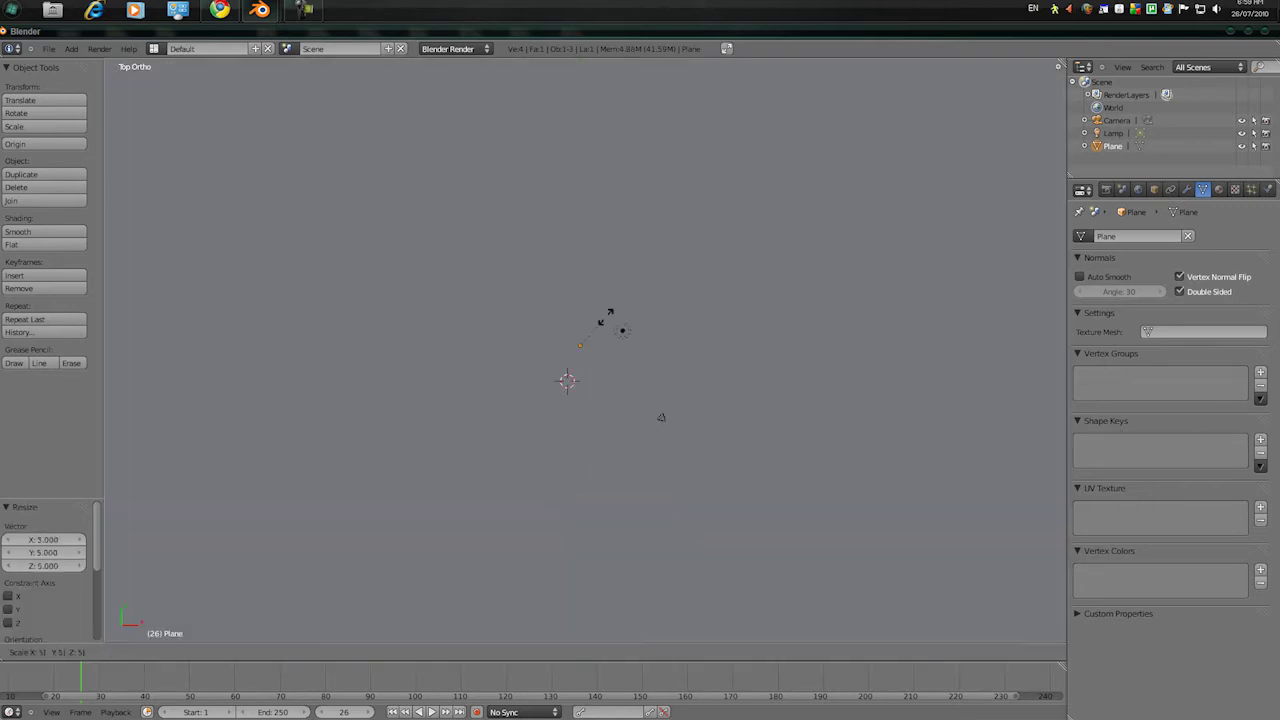
key(Return)
scroll(611, 337, down, 9)
key(s)
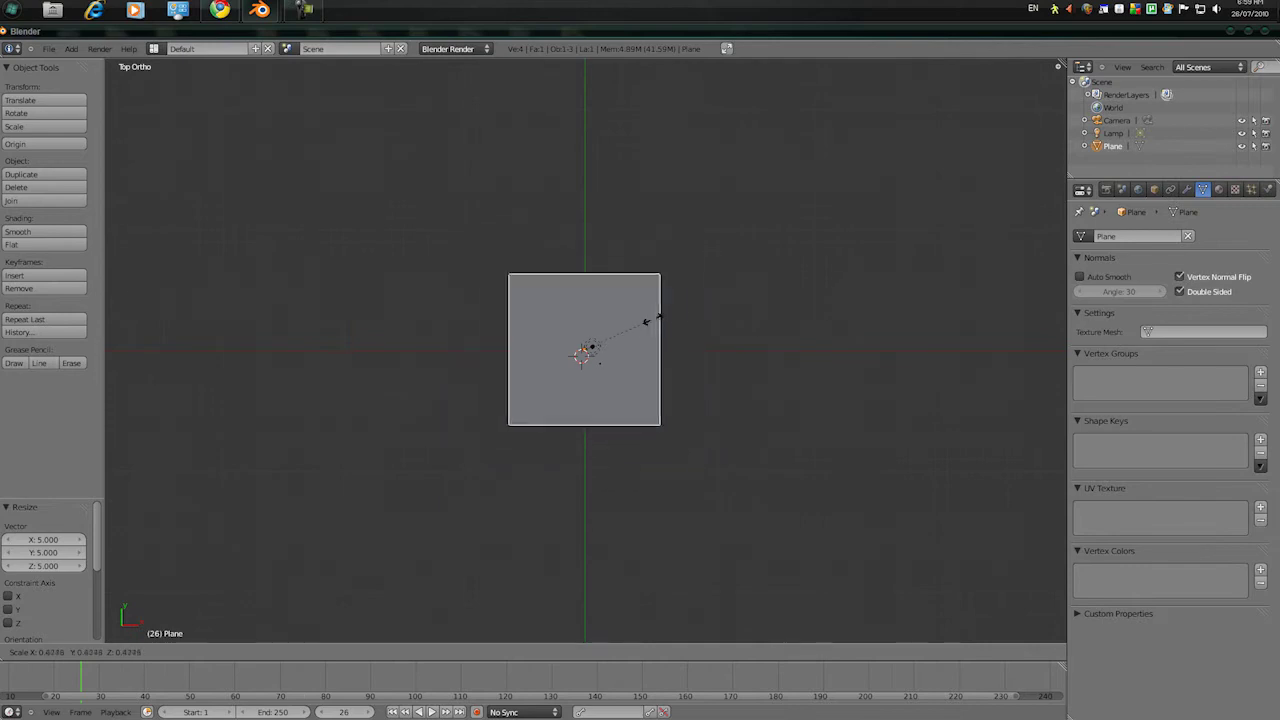
click(651, 316)
Move the large plane about -38.5 along X and 40.4 along Y, plus a nudge of about -2.5 and 2.6
scroll(640, 340, up, 5)
key(g)
key(Return)
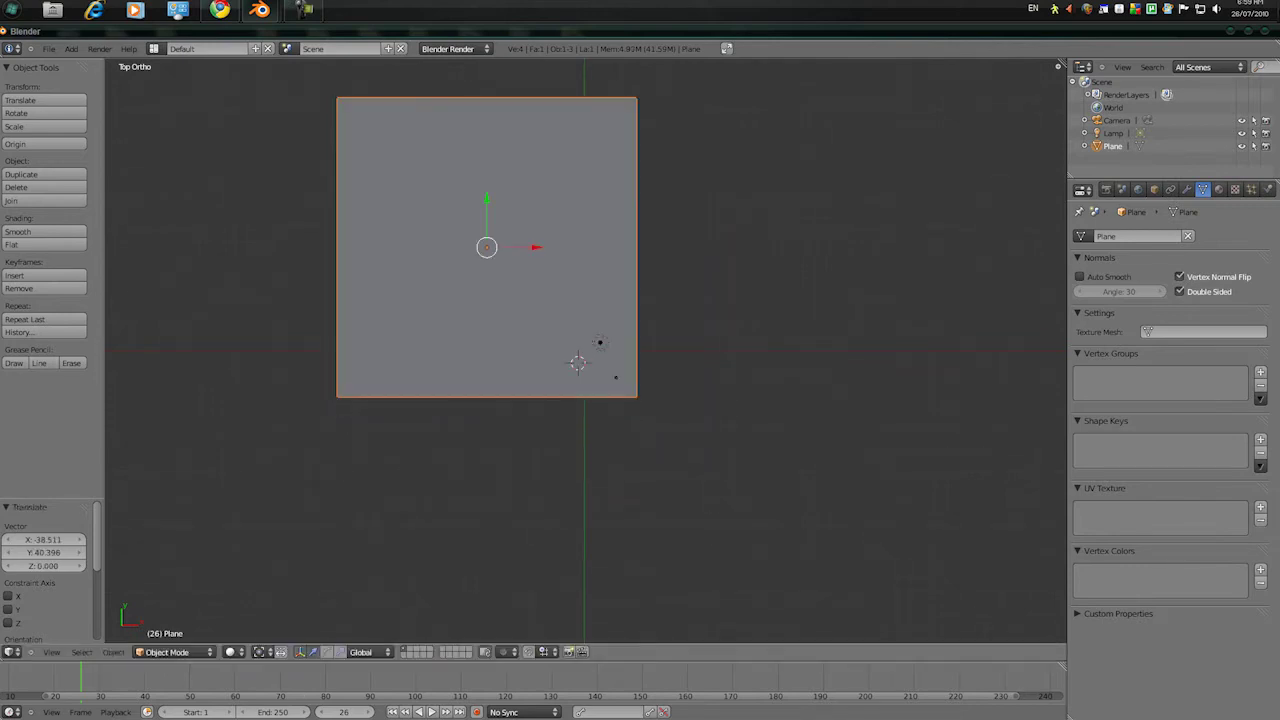
scroll(585, 350, up, 5)
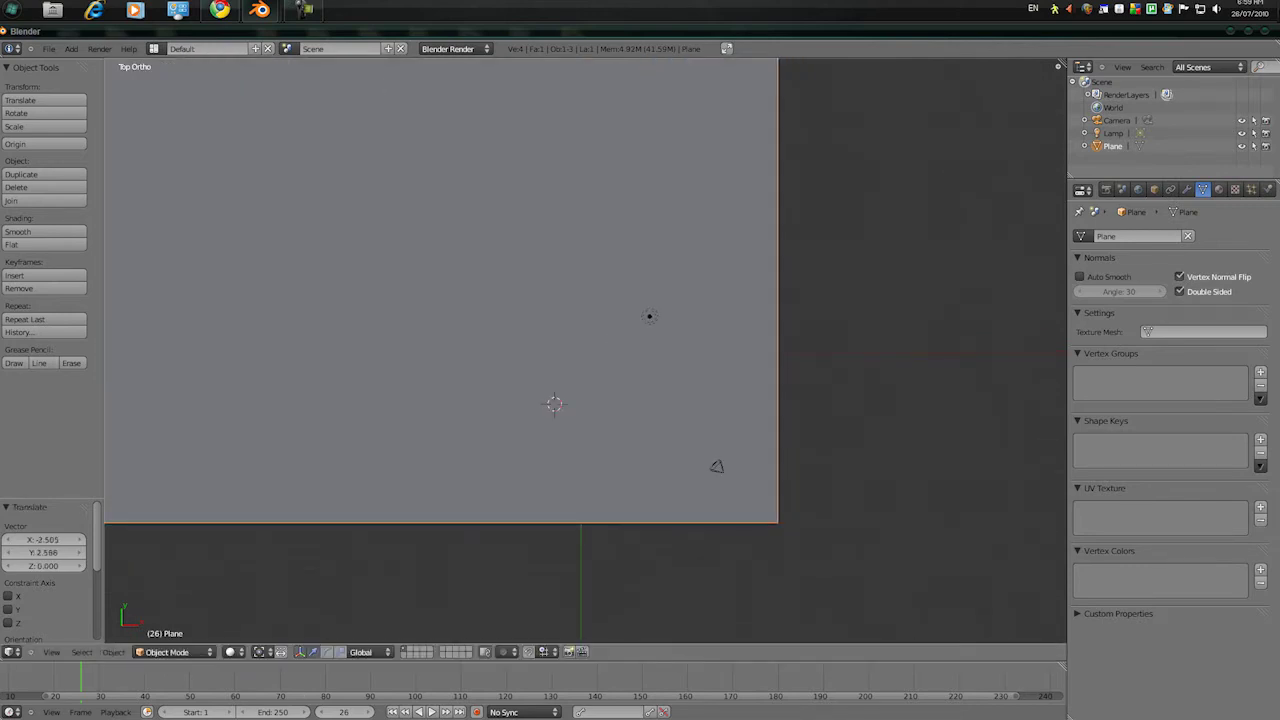
scroll(585, 350, down, 10)
scroll(585, 350, up, 6)
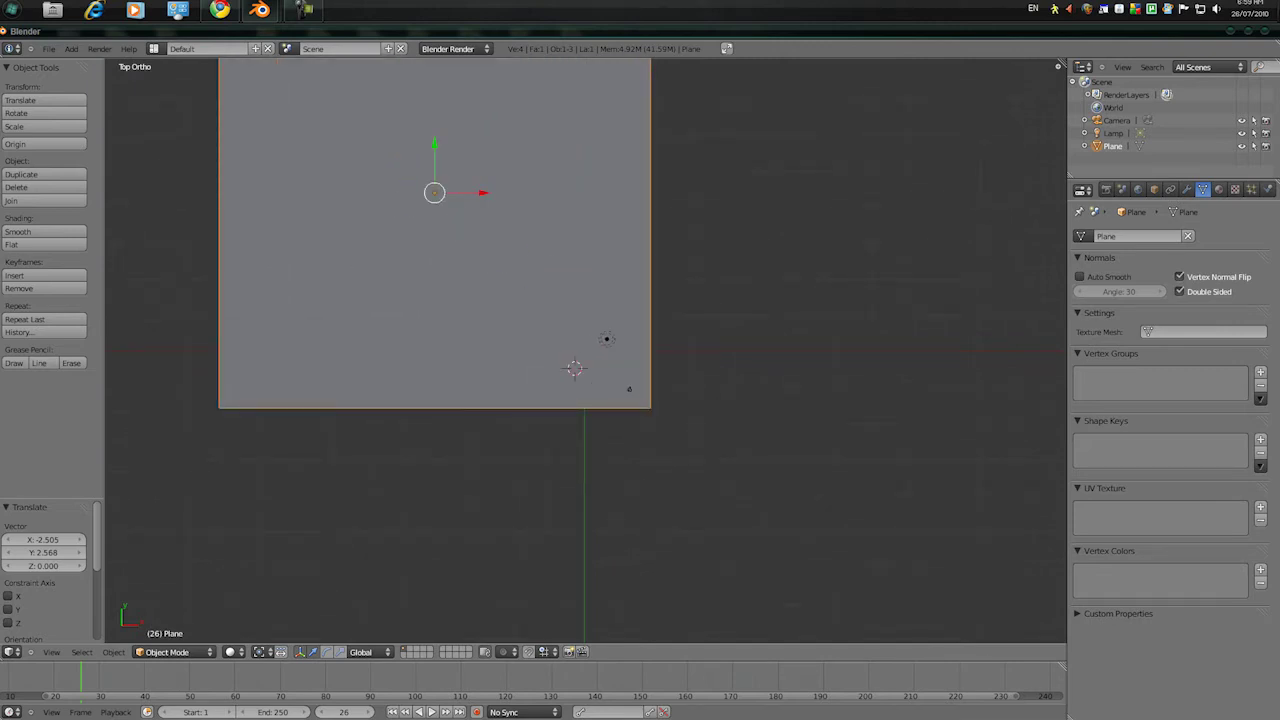
Show layer 2, add a UV sphere and move it about 2.1 along X and 4.9 along Y
key(2)
shift+middle_drag(585, 350, 525, 477)
key(shift+a)
mouse_move(535, 383)
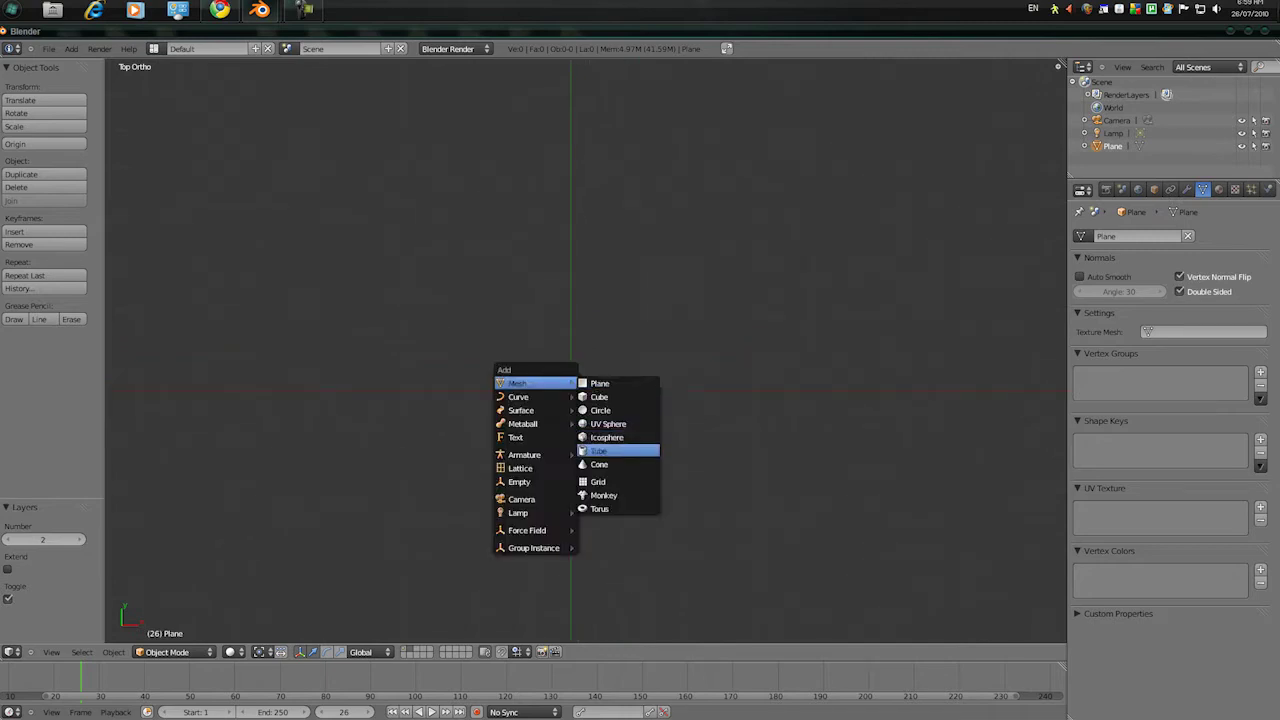
click(612, 424)
key(g)
click(652, 333)
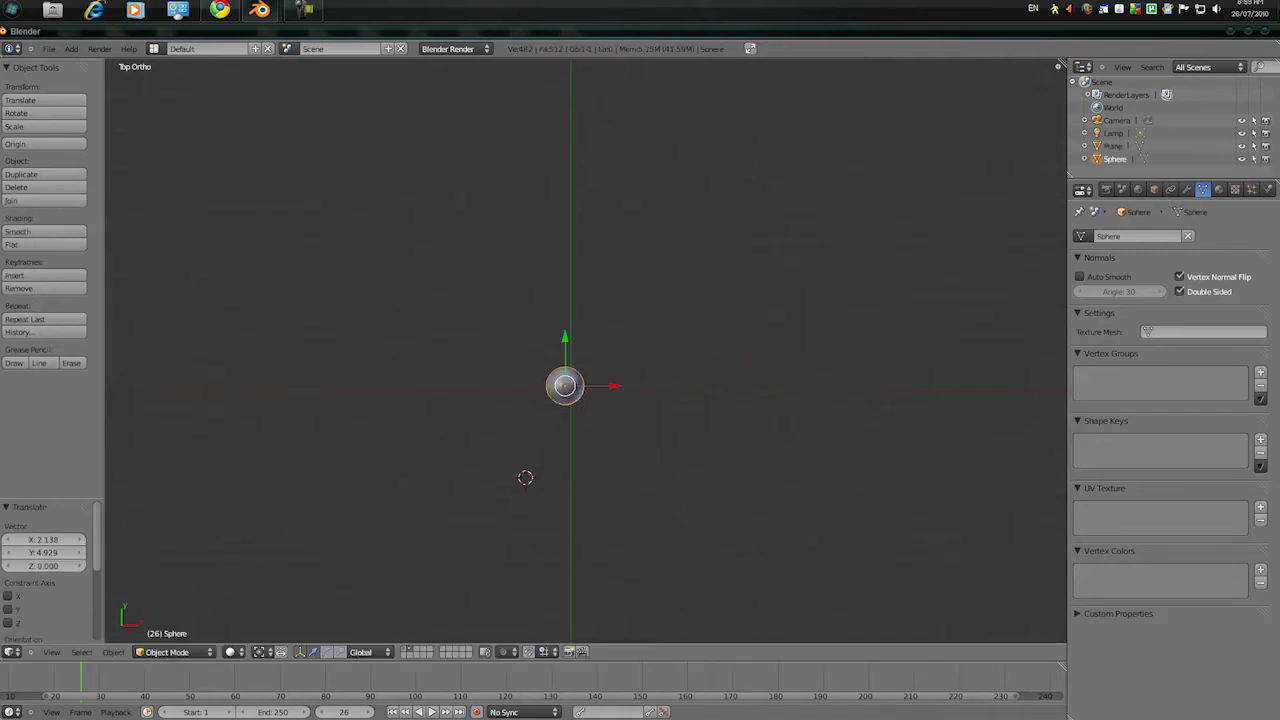
Switch to the front view, enlarge the sphere to about 3.2 times its size and shade it smooth
key(KP_1)
key(s)
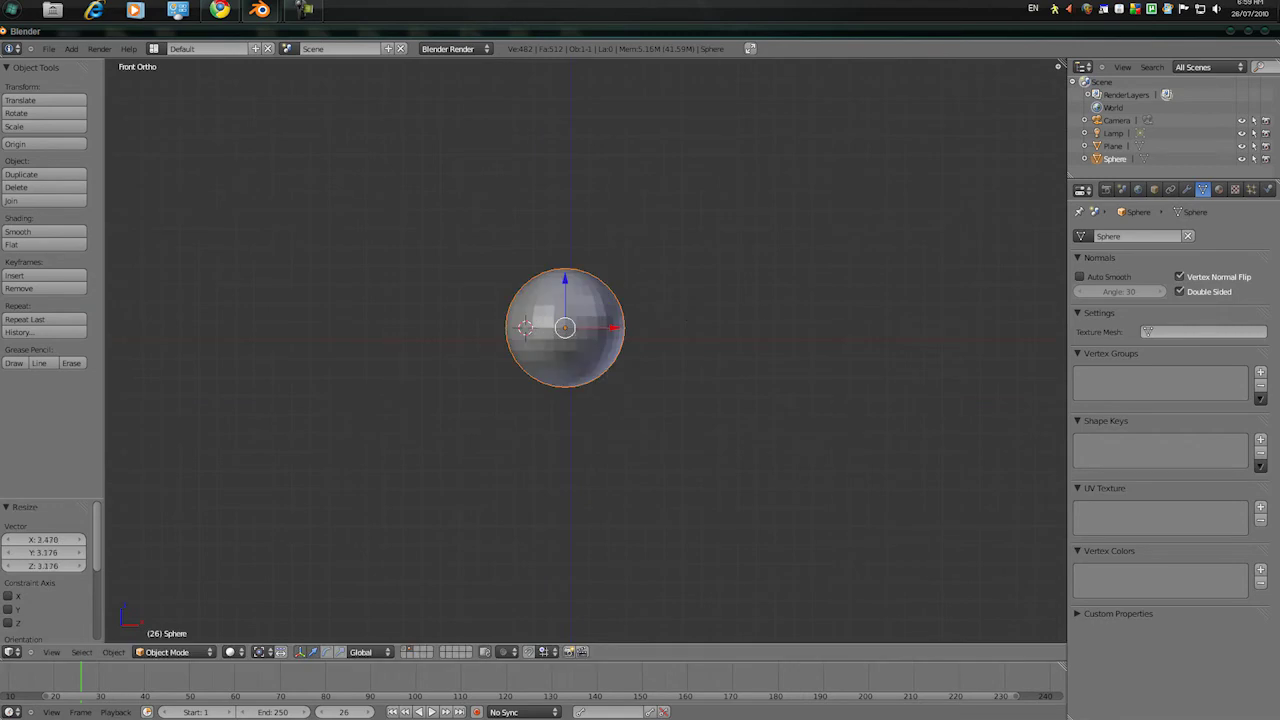
key(Return)
click(44, 231)
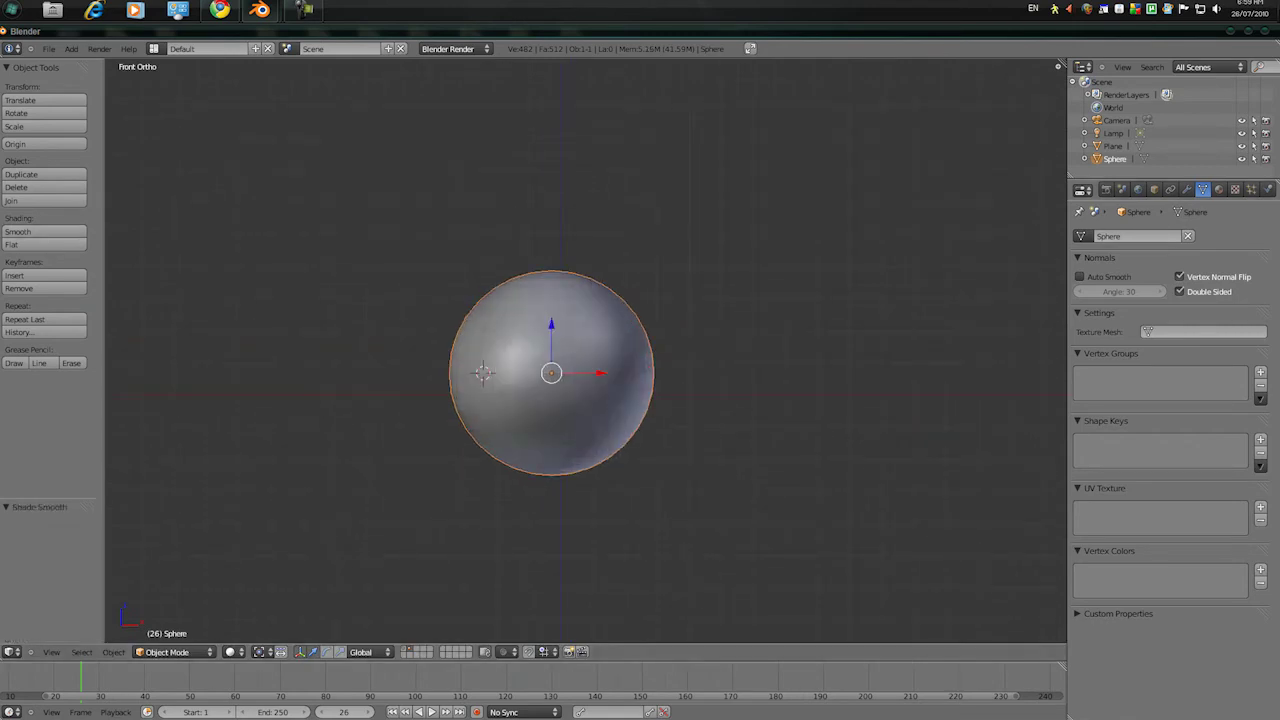
Add a Subdivision Surface modifier to the sphere and set its view subdivisions to 2
click(1187, 189)
click(1163, 252)
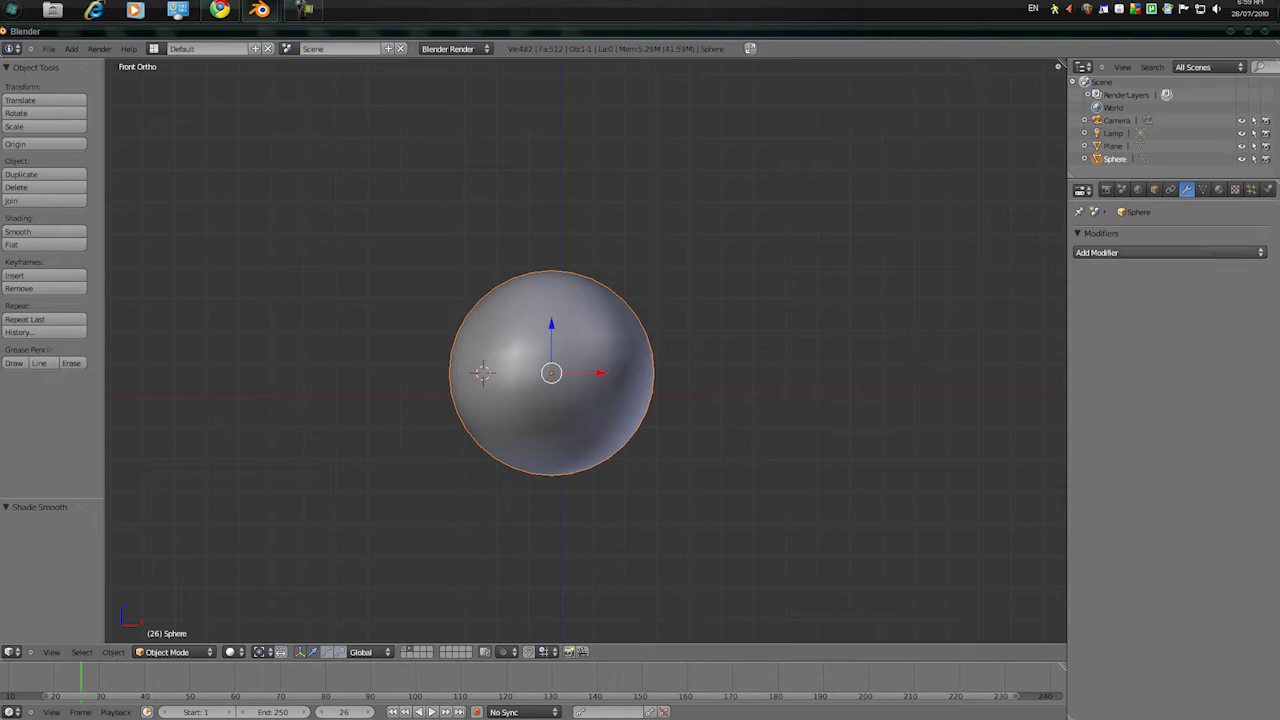
click(1163, 252)
click(1020, 445)
click(1160, 345)
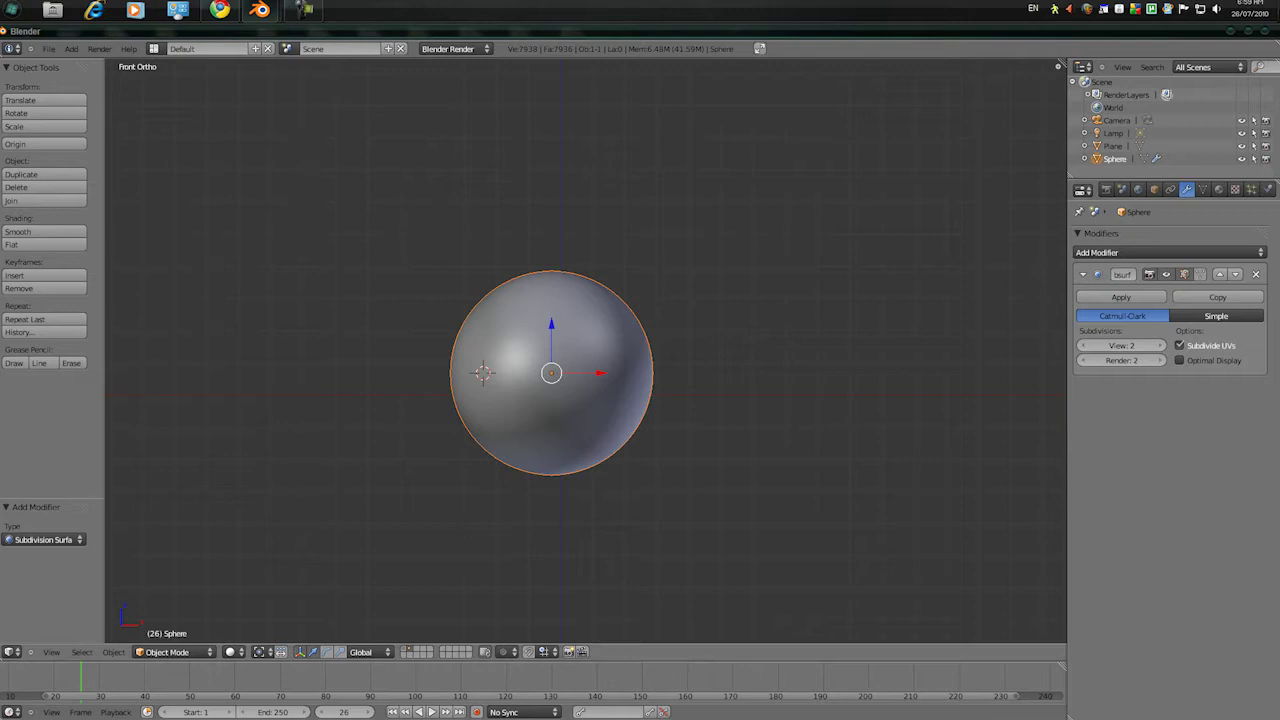
scroll(551, 373, up, 4)
scroll(551, 373, down, 3)
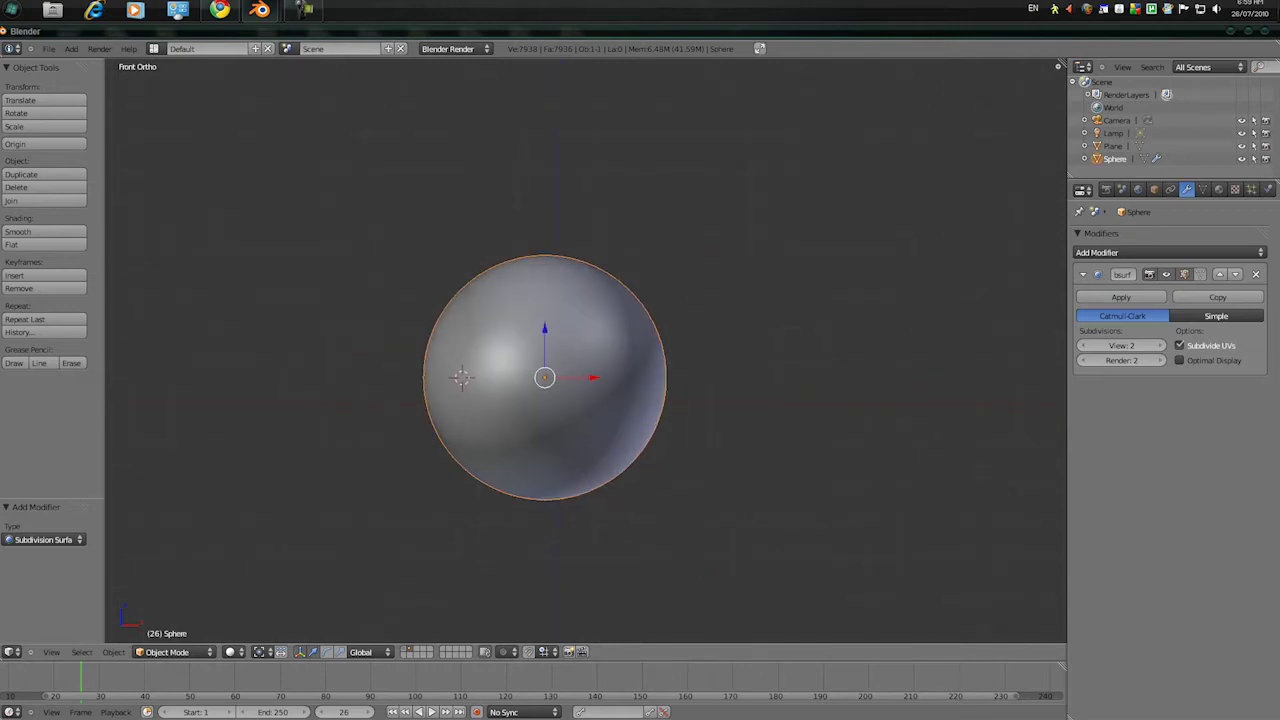
Enter Edit Mode with wireframe display and box-select the ring of faces just above the sphere's equator
key(Tab)
key(a)
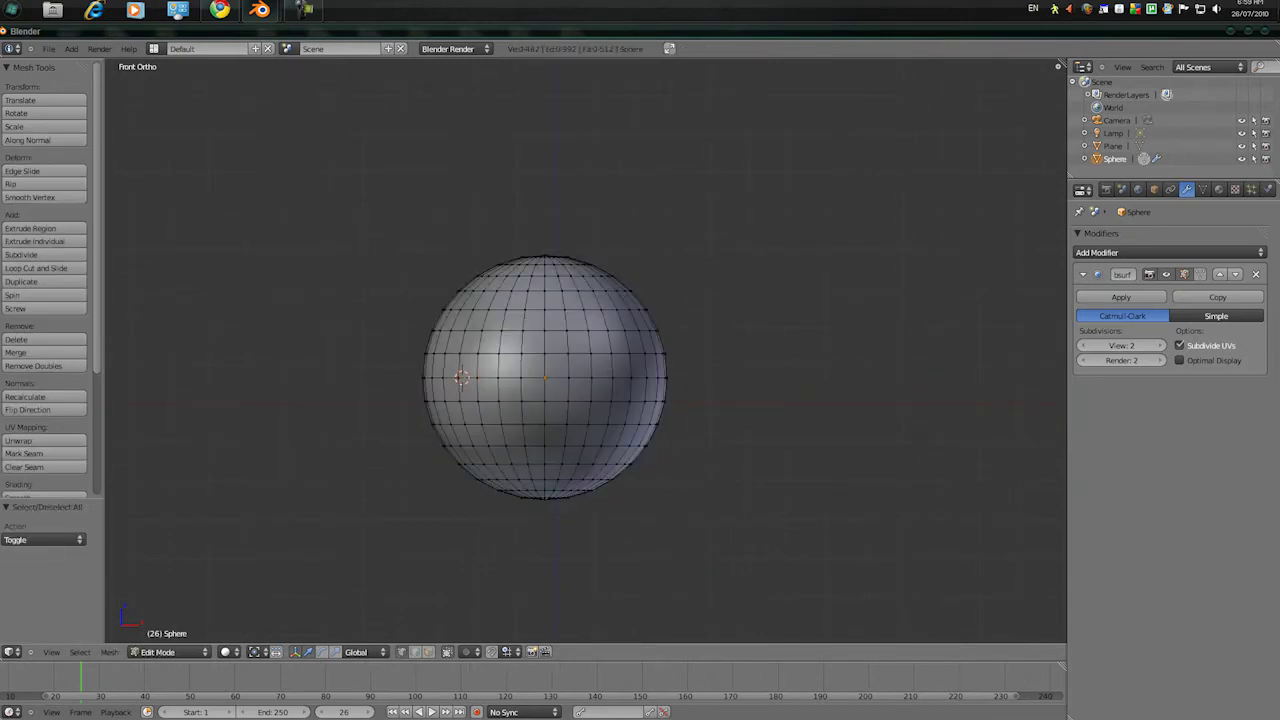
key(z)
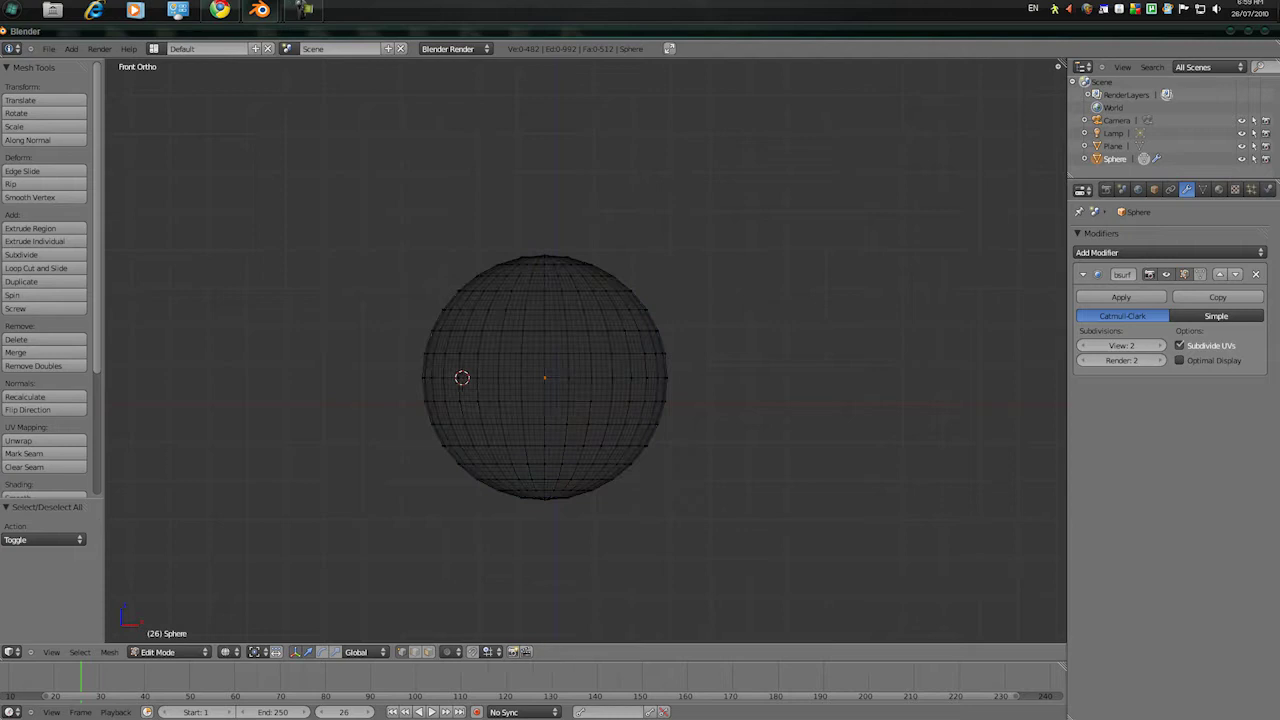
key(b)
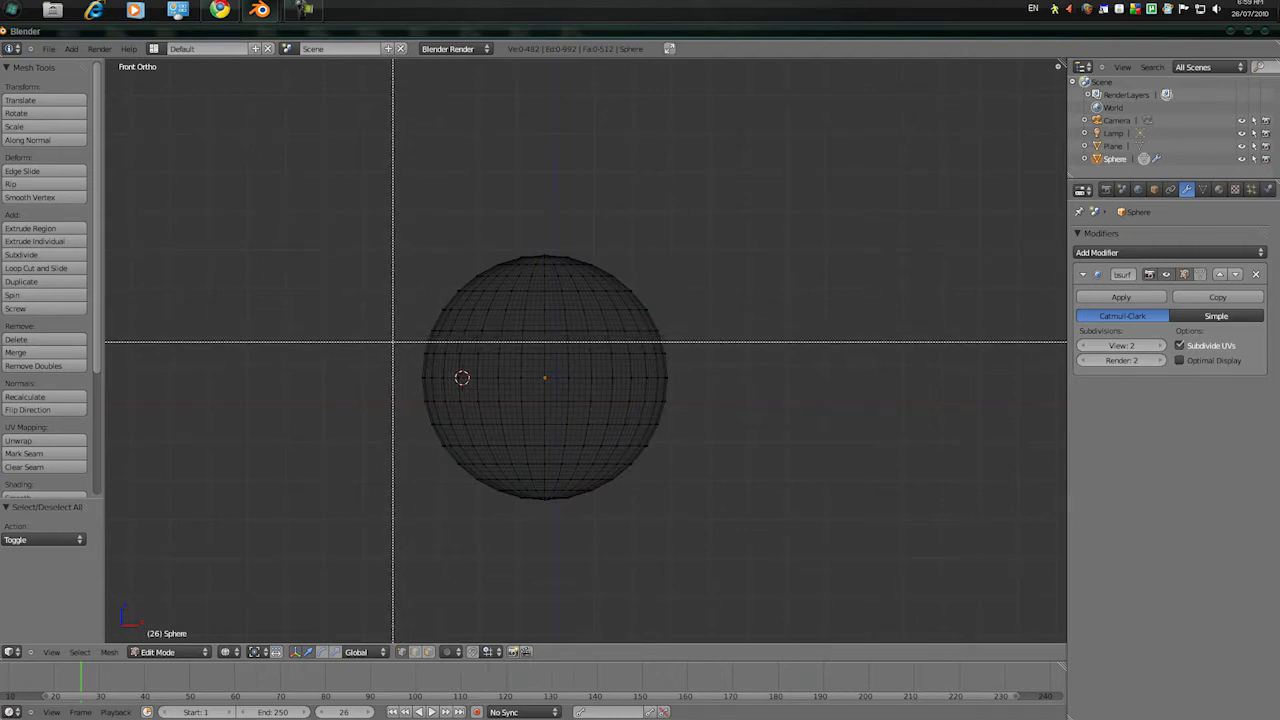
drag(393, 342, 750, 392)
scroll(750, 392, up, 5)
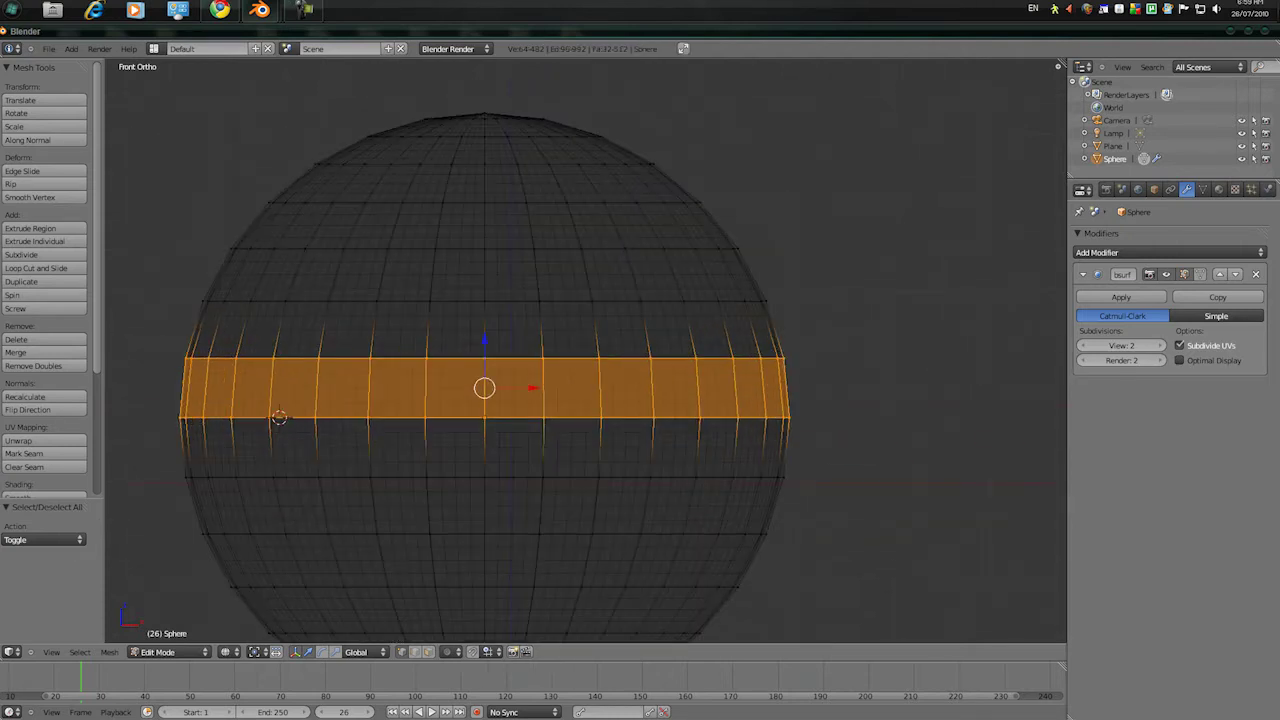
scroll(585, 350, down, 2)
Extrude the selected ring in place, scale it inward to about 0.87 as a groove, and return to solid-shaded Object Mode
key(e)
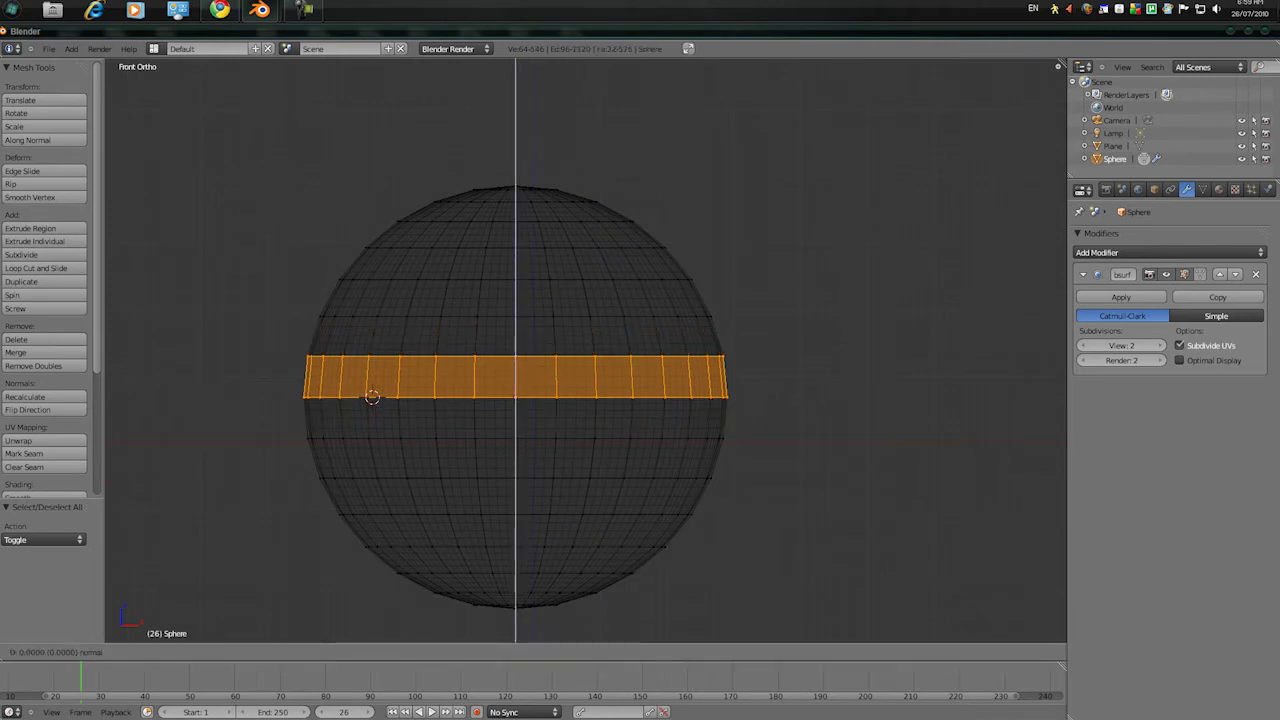
key(Return)
key(s)
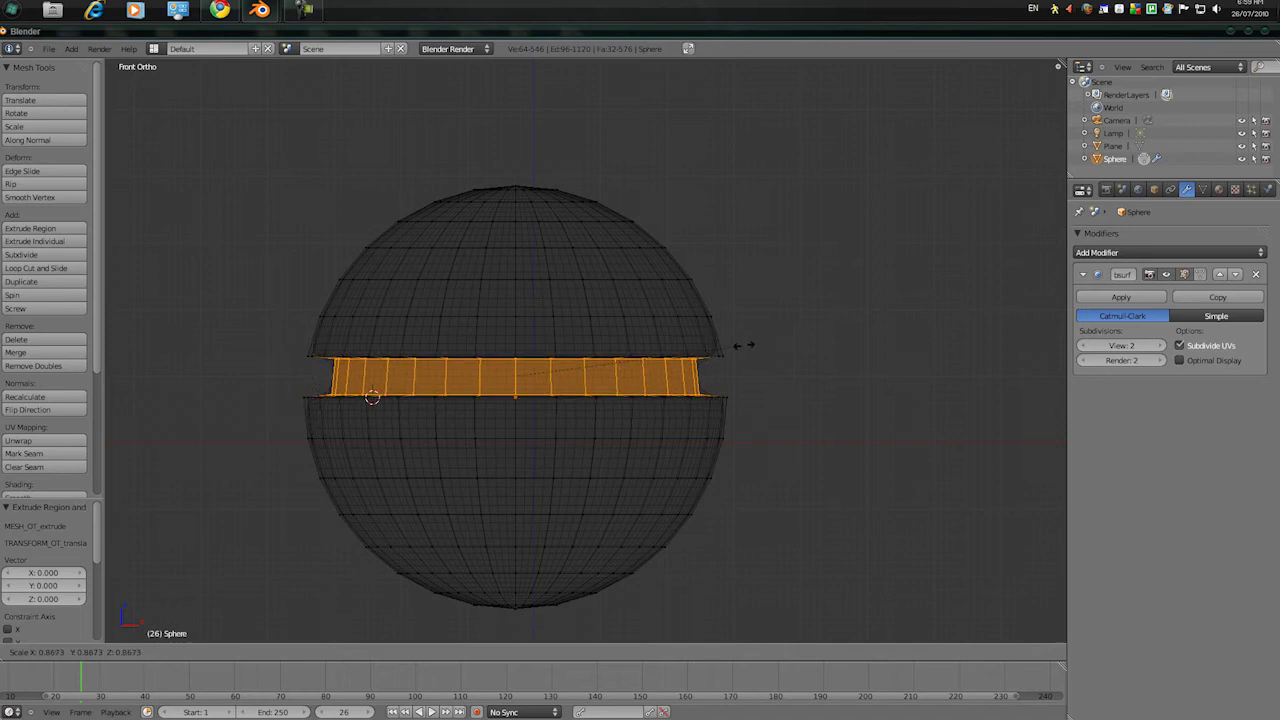
click(740, 346)
key(Tab)
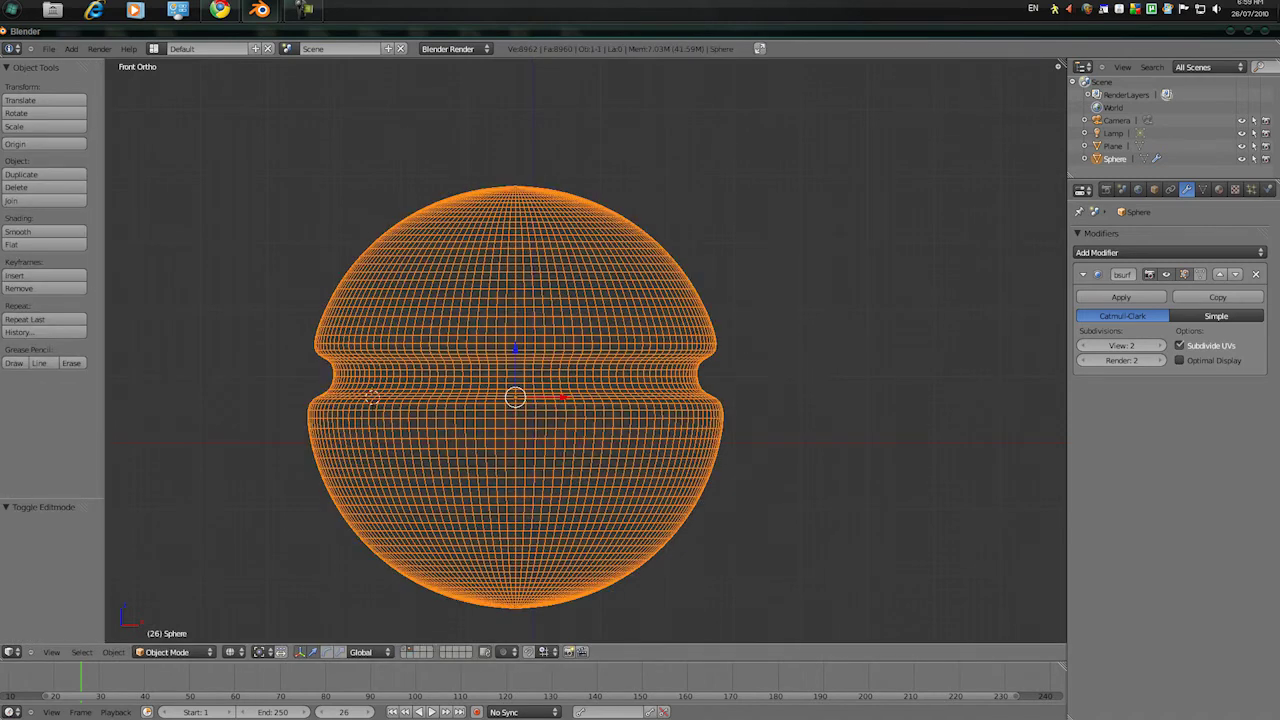
key(z)
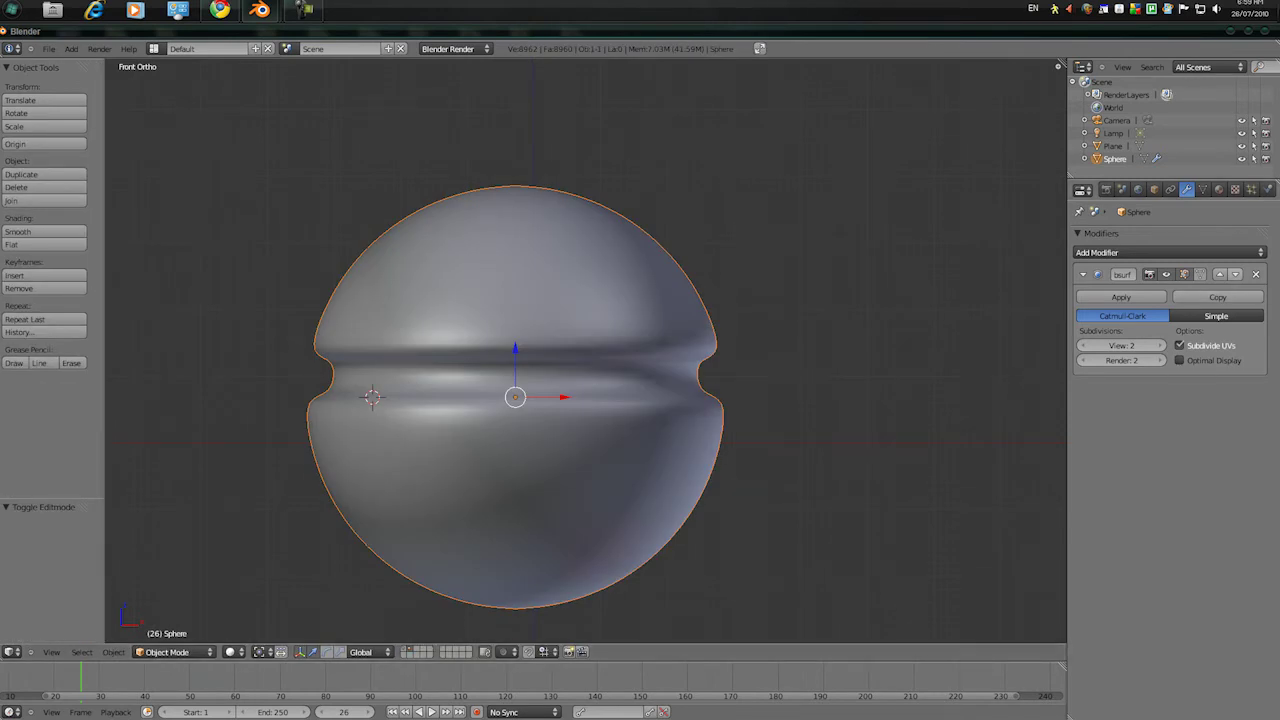
Remove the Subdivision Surface modifier from the sphere and examine the groove's edges
click(1256, 274)
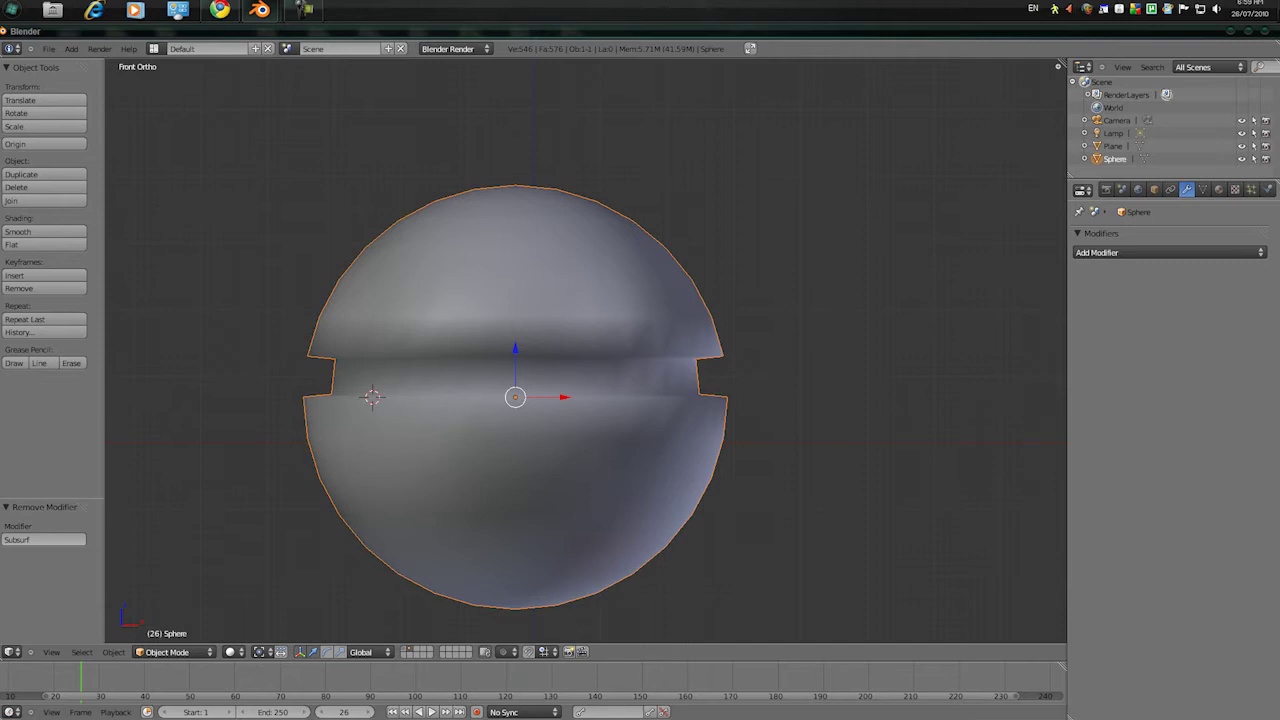
scroll(585, 350, up, 2)
mouse_move(585, 350)
middle_down()
mouse_move(420, 390)
mouse_move(575, 370)
middle_up()
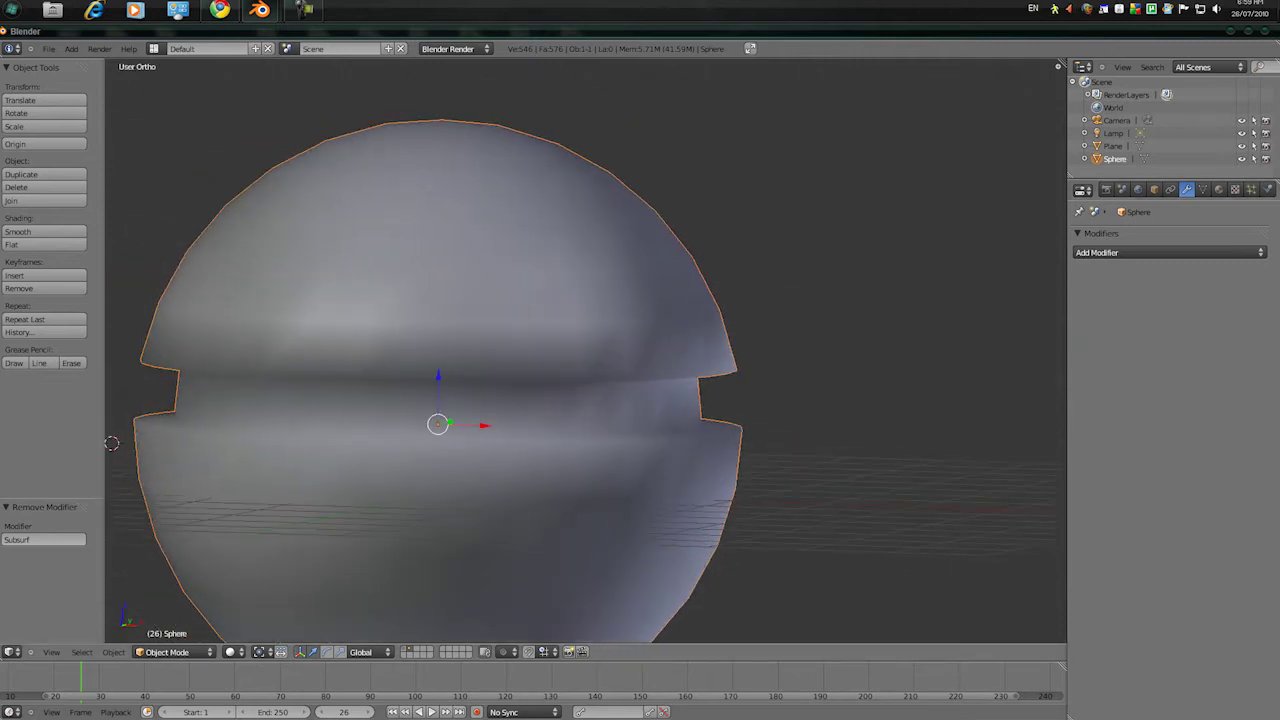
key(KP_1)
Separate the selected inner ring of faces into its own object, and select that new object in Object Mode
key(Tab)
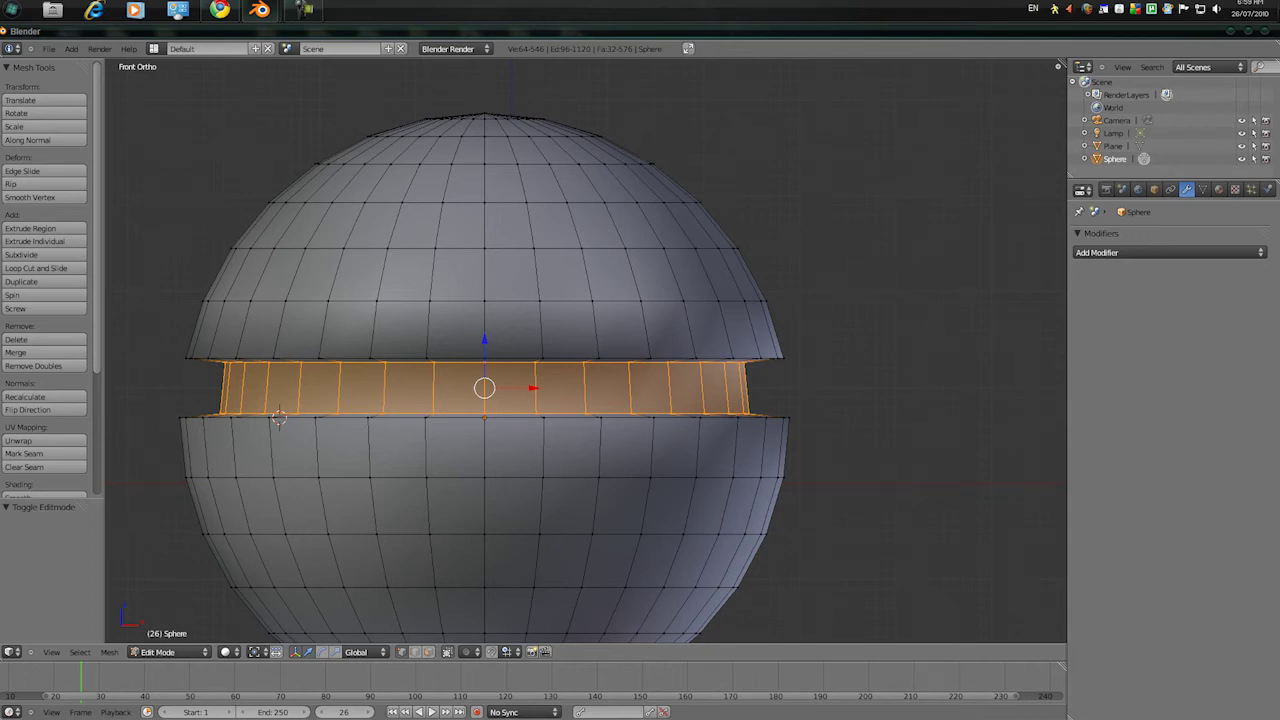
key(p)
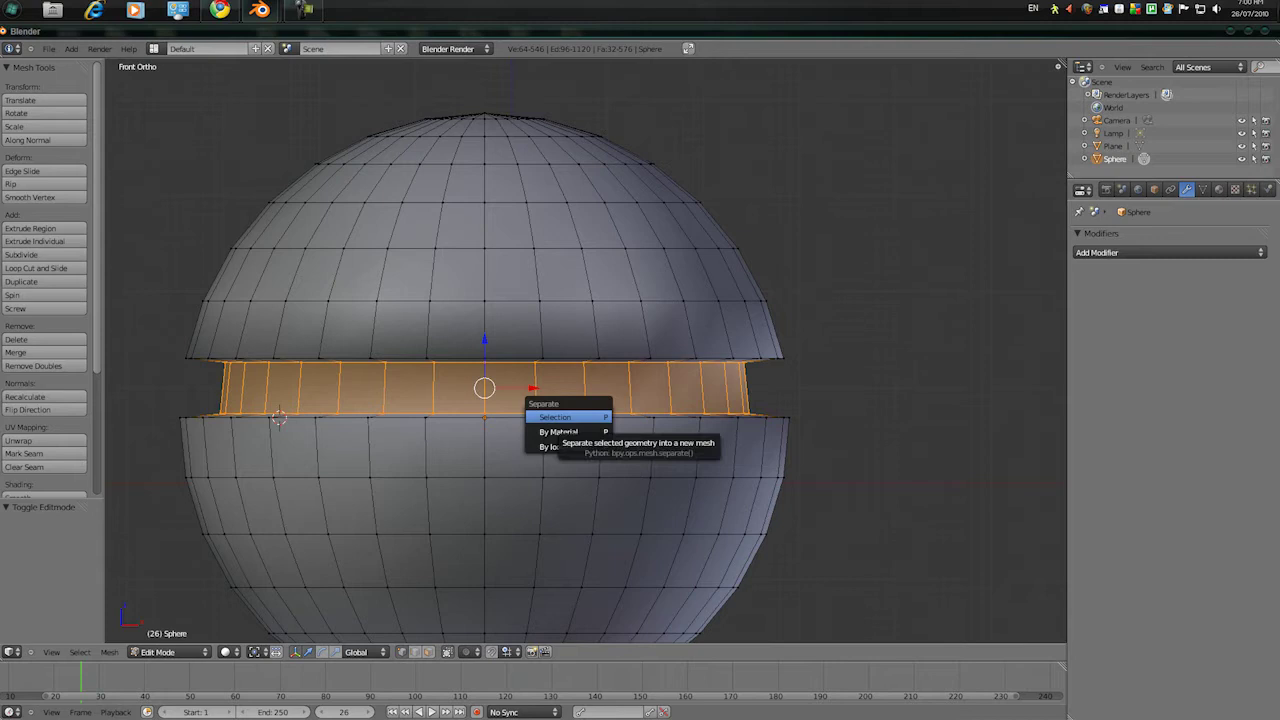
click(570, 417)
key(Tab)
right_click(580, 398)
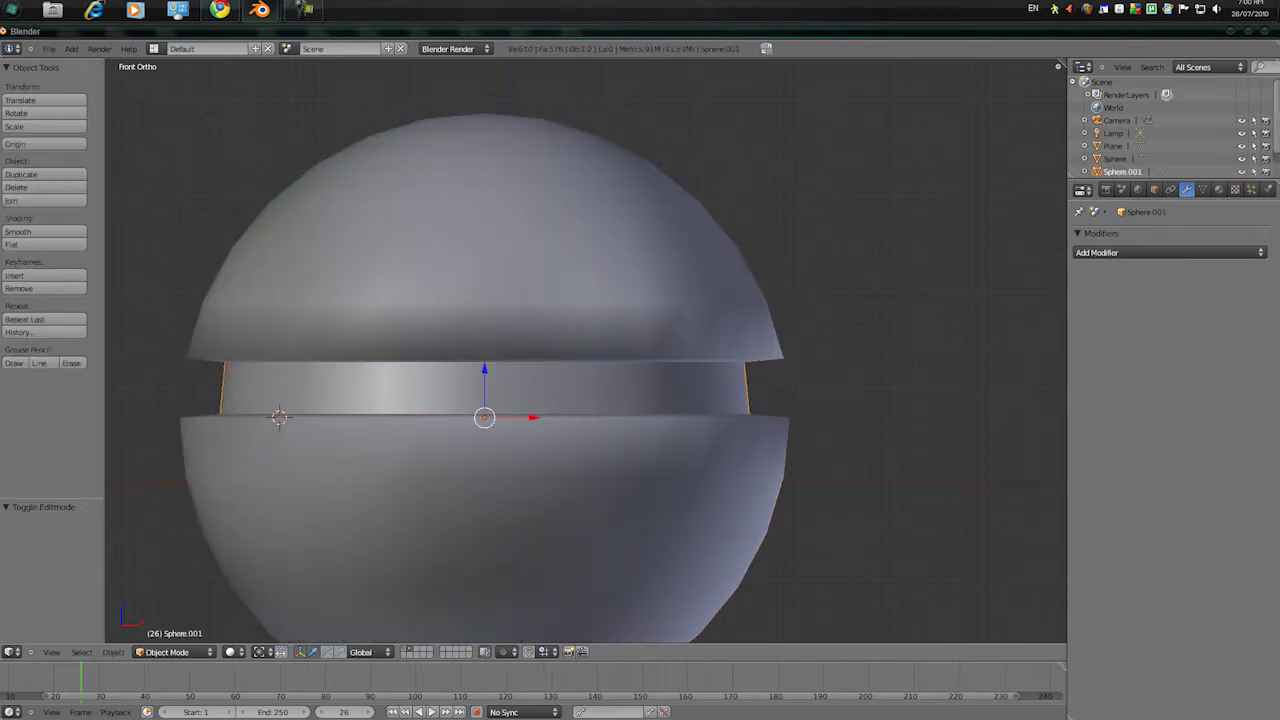
Add a new material to the separated inner band and name it Glow 1
scroll(586, 351, down, 1)
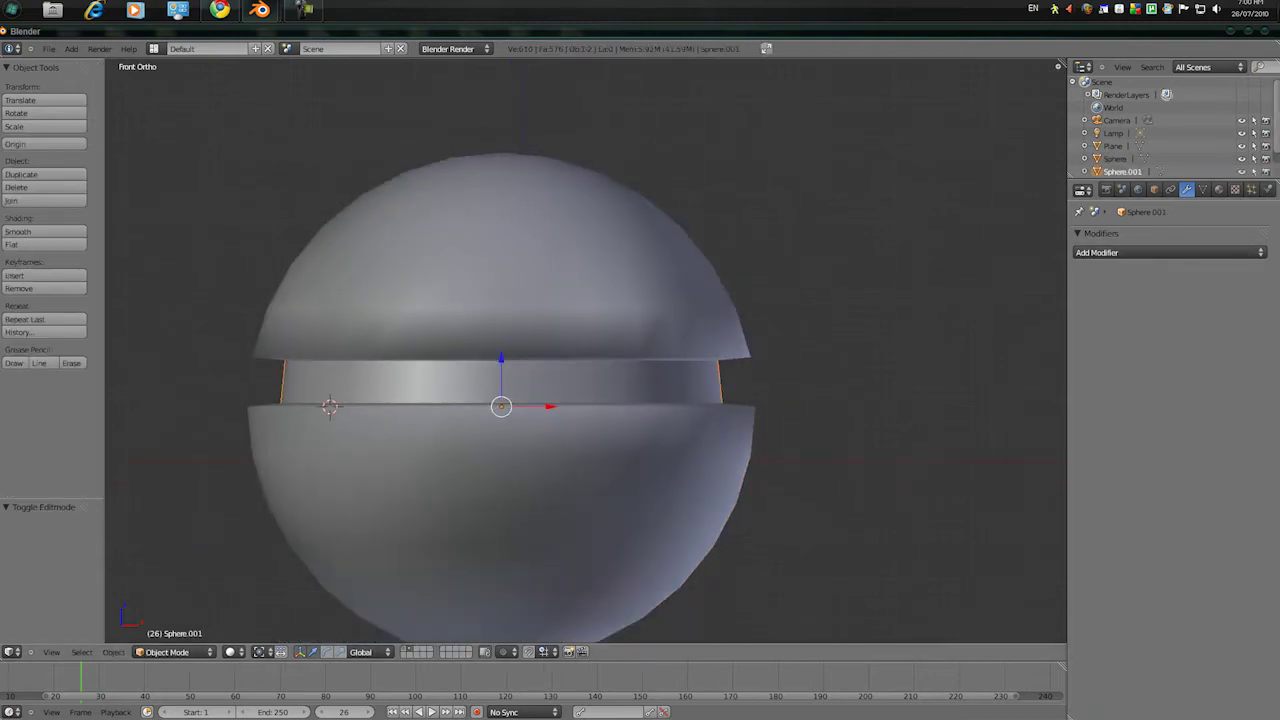
click(1219, 189)
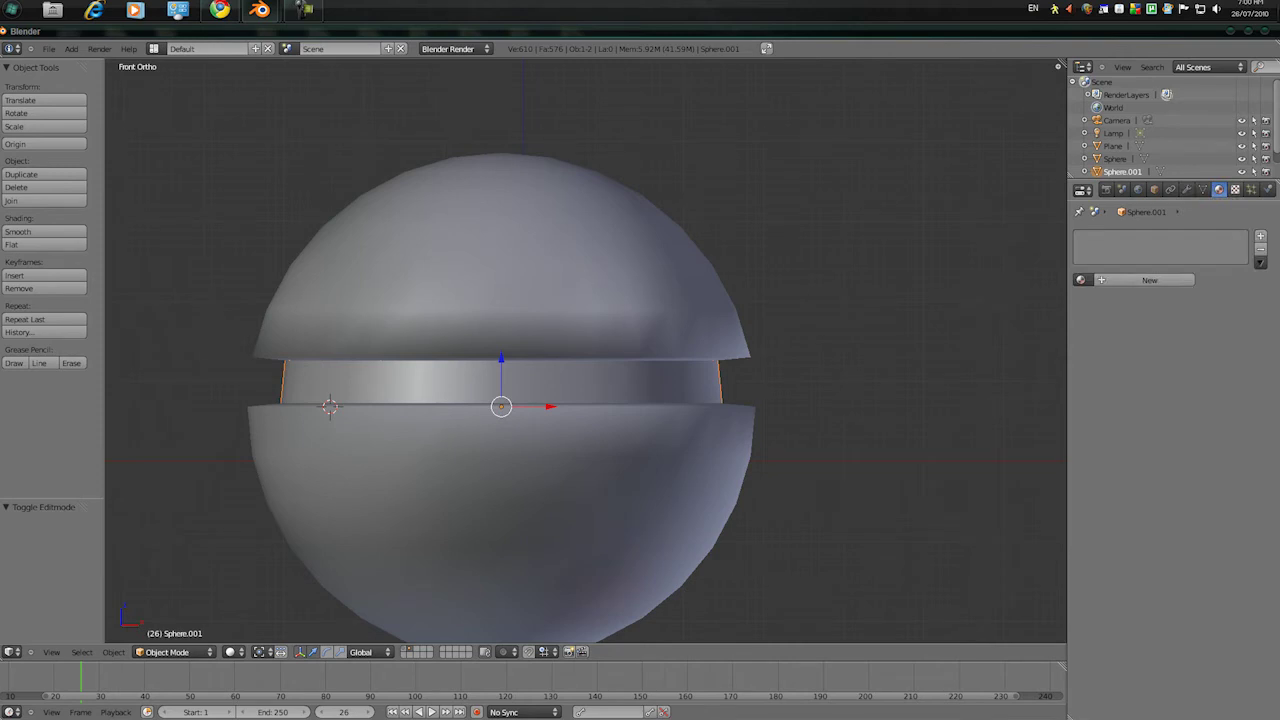
key(z)
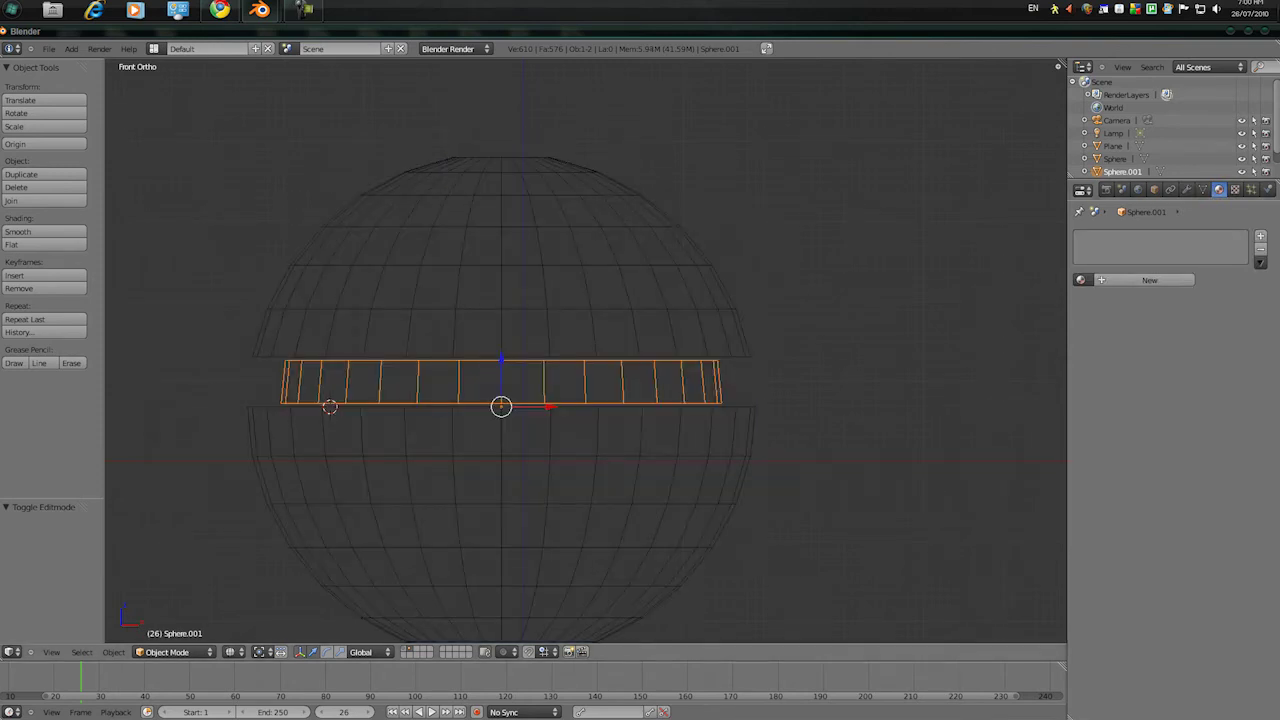
key(z)
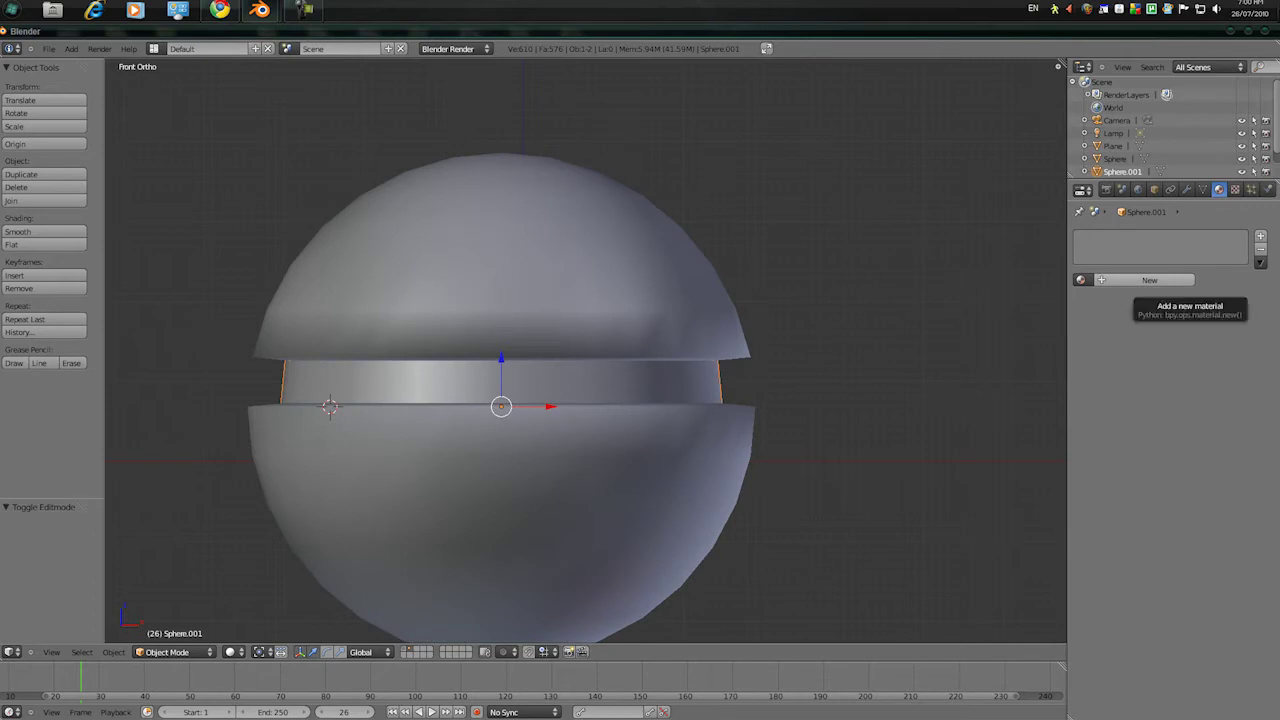
click(1150, 280)
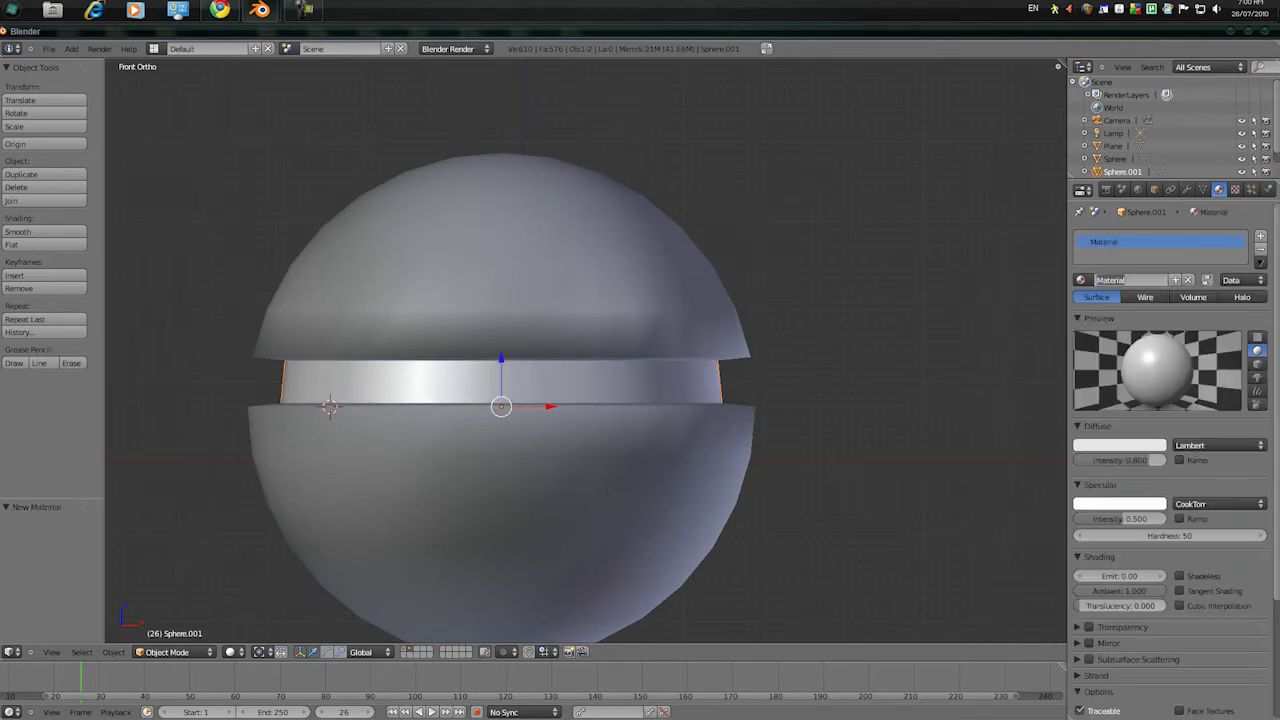
text(Glow 1)
key(Return)
Duplicate the Glow 1 material three times and name the copies Glow 2, Glow 3 and Glow 4
click(1175, 280)
key(BackSpace)
key(BackSpace)
key(BackSpace)
text(2)
key(Return)
click(1175, 280)
key(BackSpace)
key(BackSpace)
key(BackSpace)
key(Return)
click(1175, 280)
click(1150, 280)
click(1150, 280)
key(BackSpace)
key(BackSpace)
key(Return)
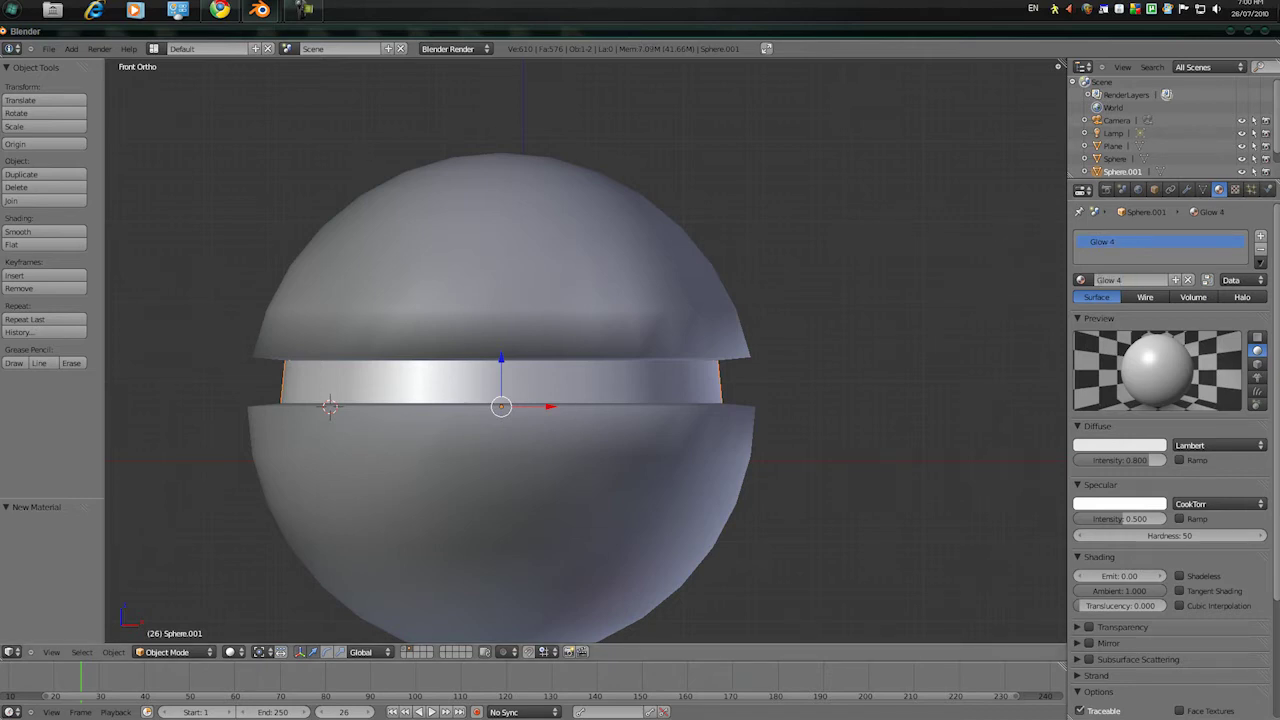
Assign the Glow 1 material back to the inner band from the existing materials
scroll(586, 350, down, 1)
click(1081, 280)
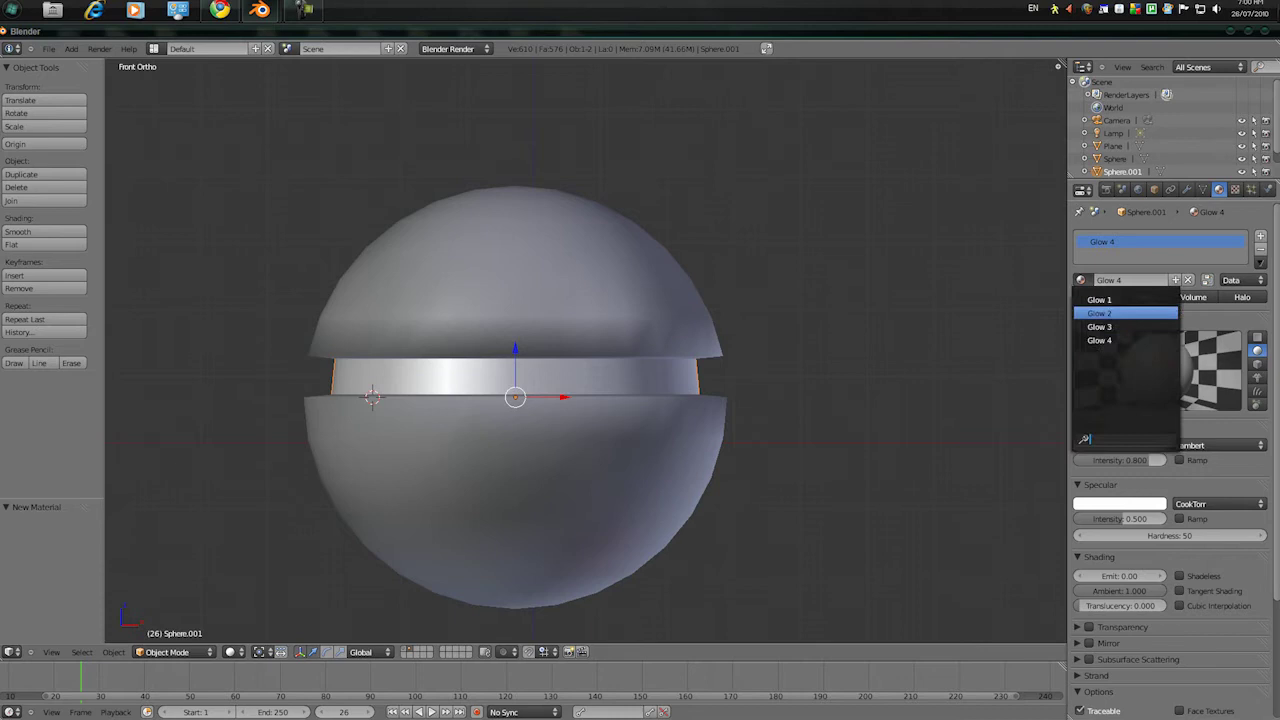
click(1099, 340)
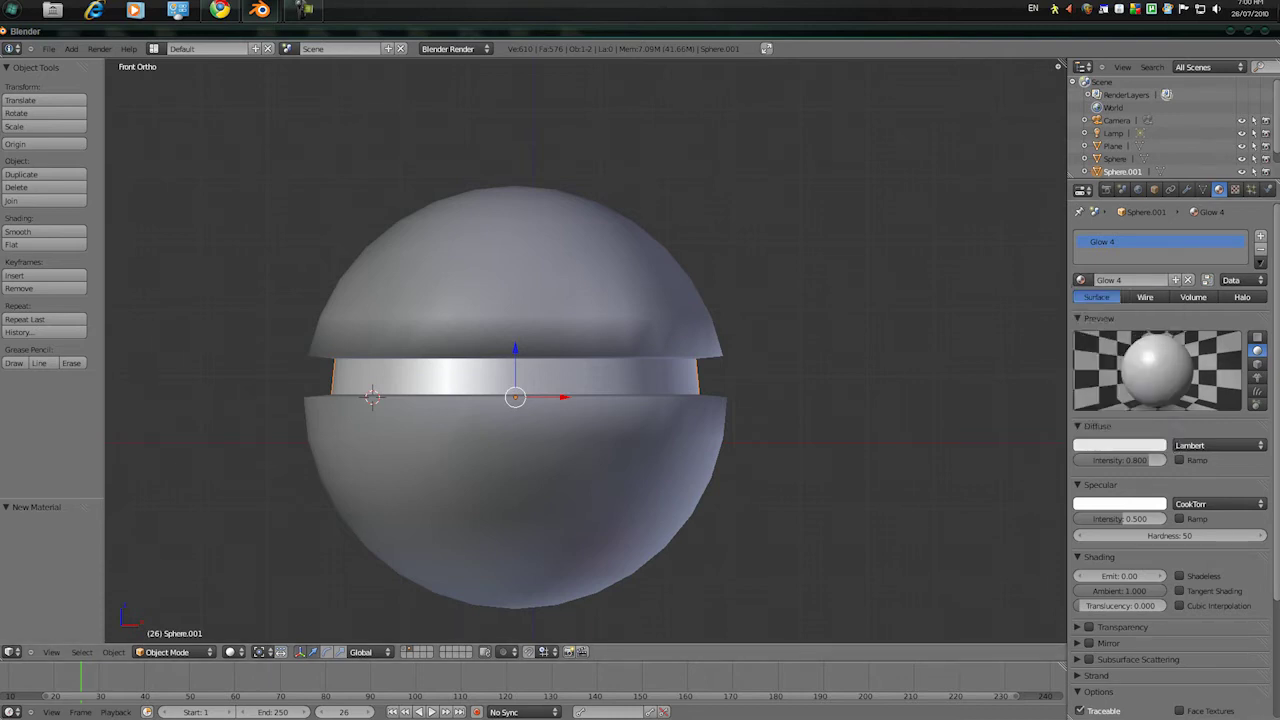
click(1081, 280)
click(1100, 300)
Select both the sphere and its band, move them to layer 1, and display that layer
click(404, 446)
scroll(410, 440, down, 5)
key(a)
key(b)
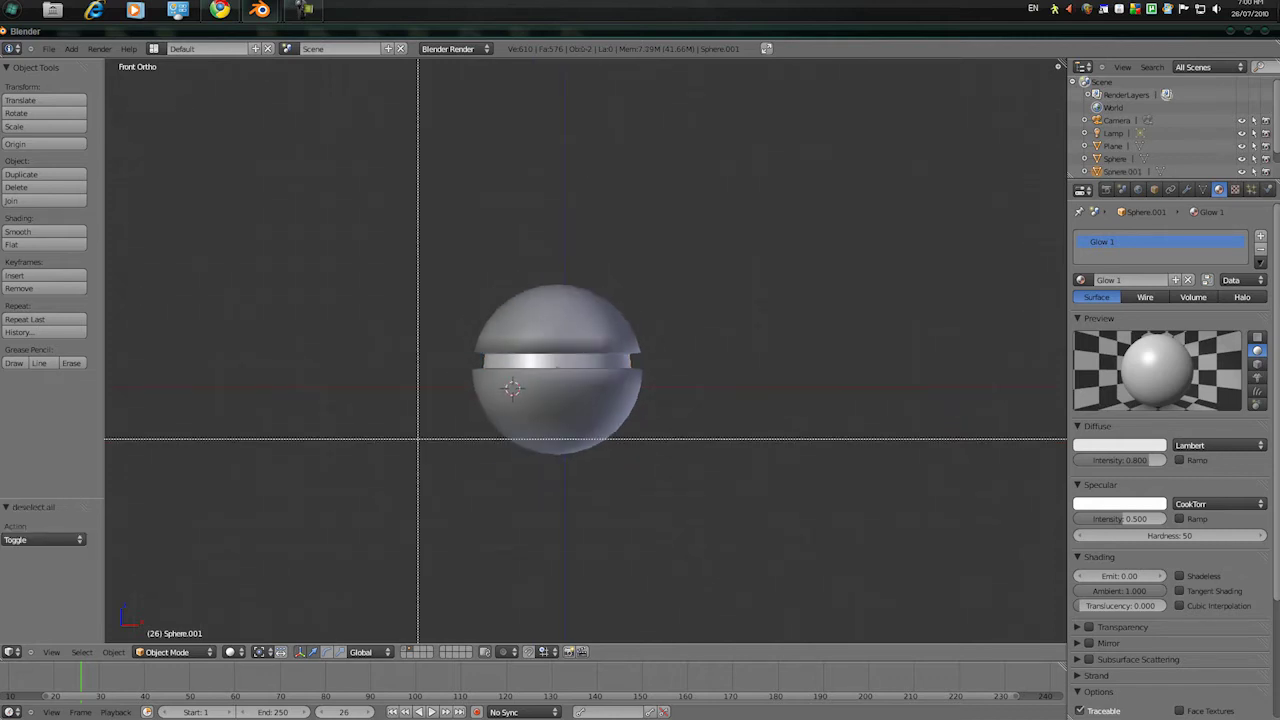
key(Escape)
key(a)
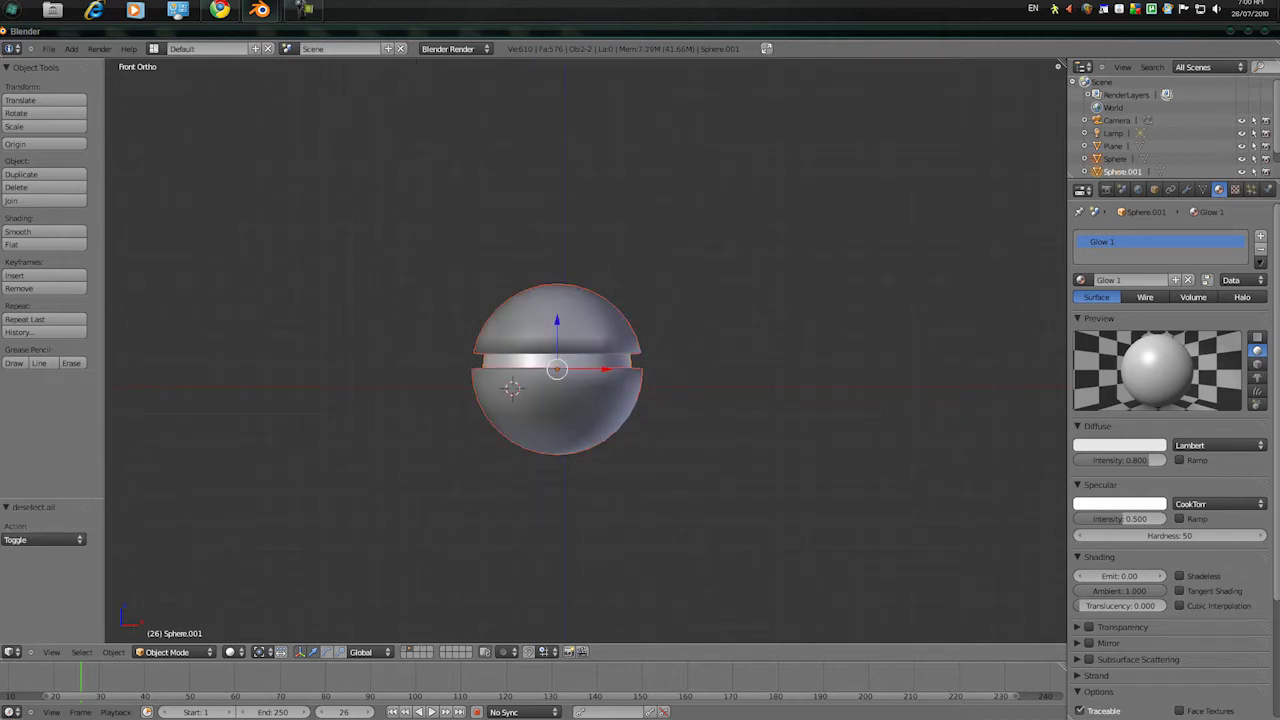
key(m)
click(848, 409)
key(1)
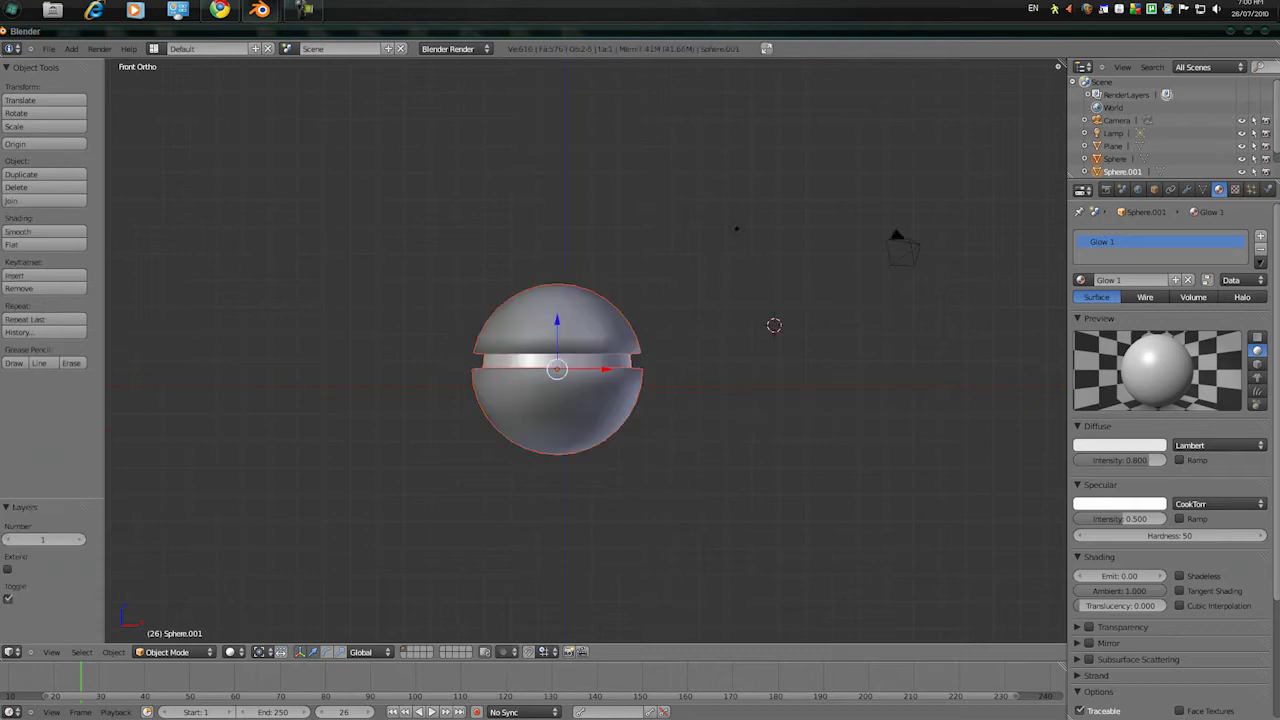
Raise the sphere and band above the plane in the camera view, about 2.85 in Z and 1.25 in Y
scroll(586, 350, down, 7)
key(z)
mouse_move(600, 350)
middle_down()
mouse_move(592, 390)
mouse_move(680, 385)
middle_up()
key(z)
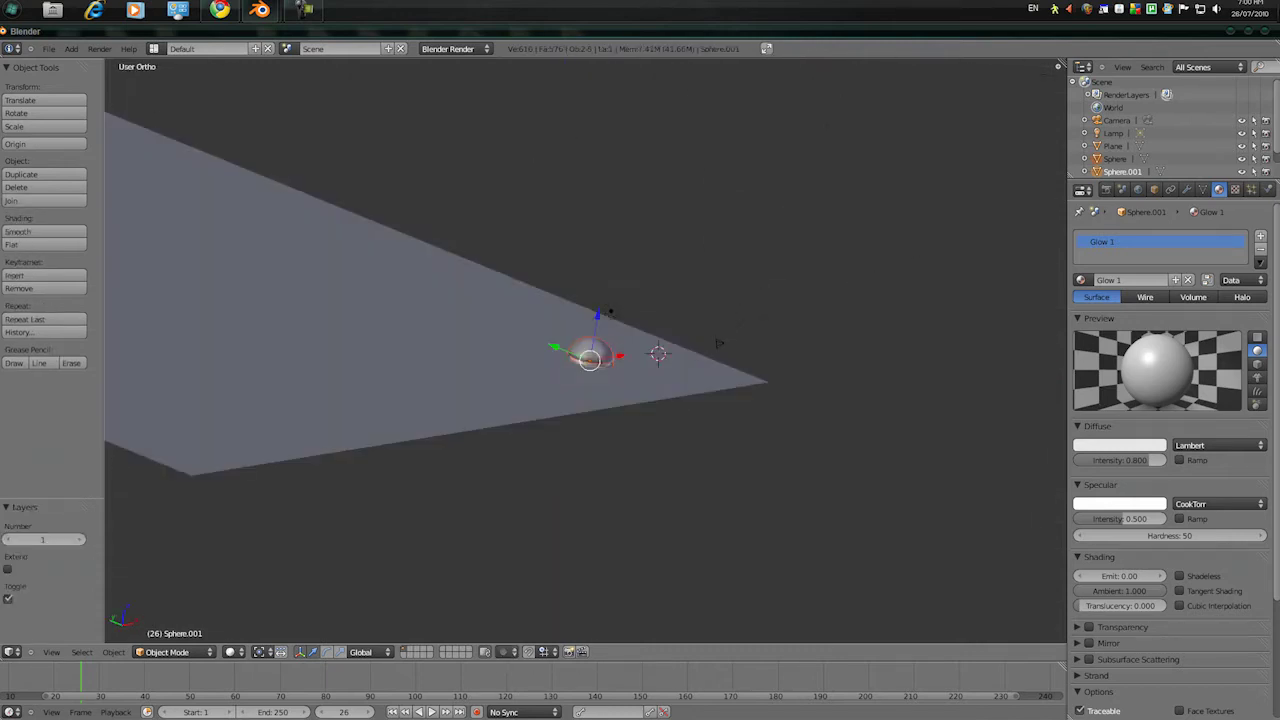
middle_drag(718, 343, 718, 346)
key(KP_0)
key(g)
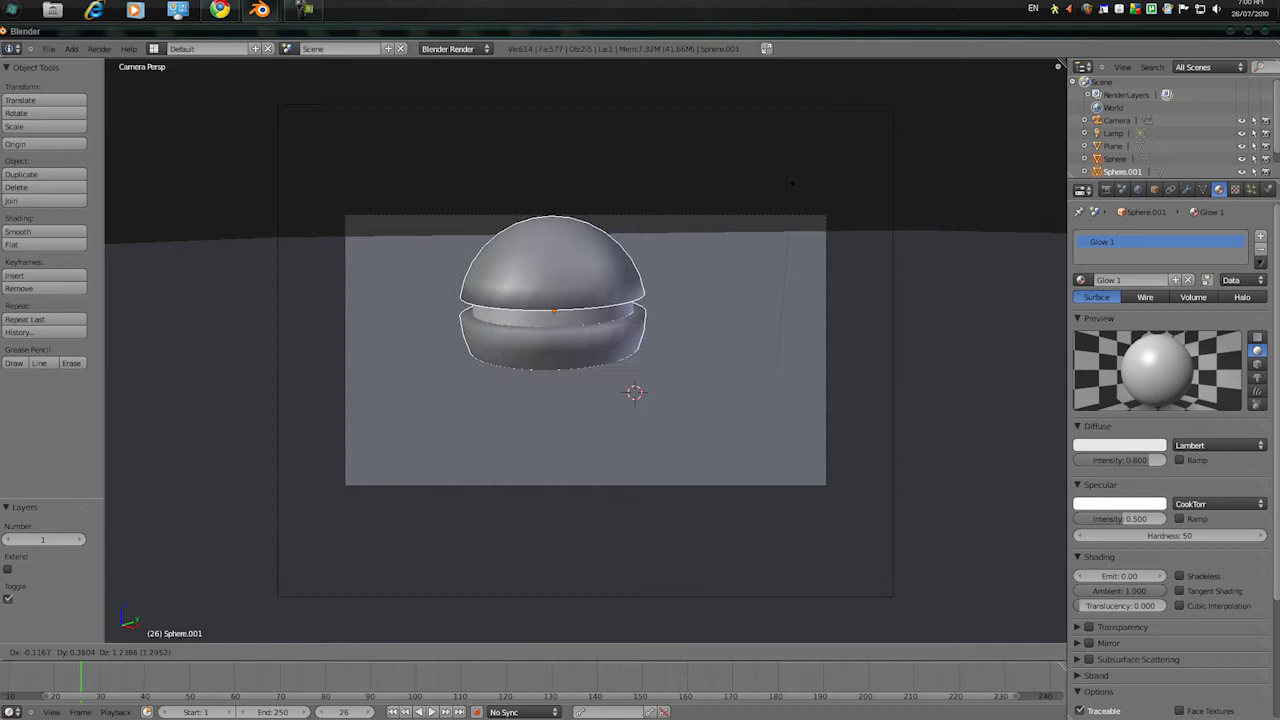
key(Return)
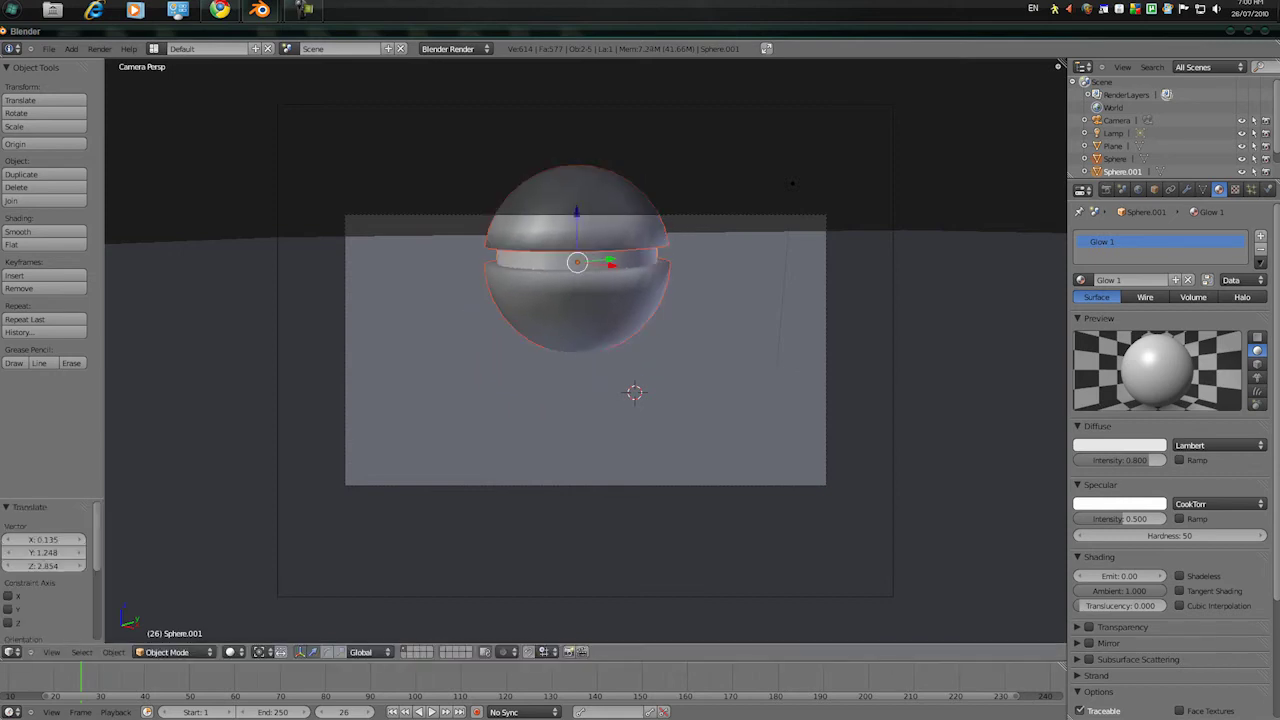
Move the camera up about 2.89 in Z so the whole sphere sits centred in its frame
right_click(893, 343)
key(g)
key(Return)
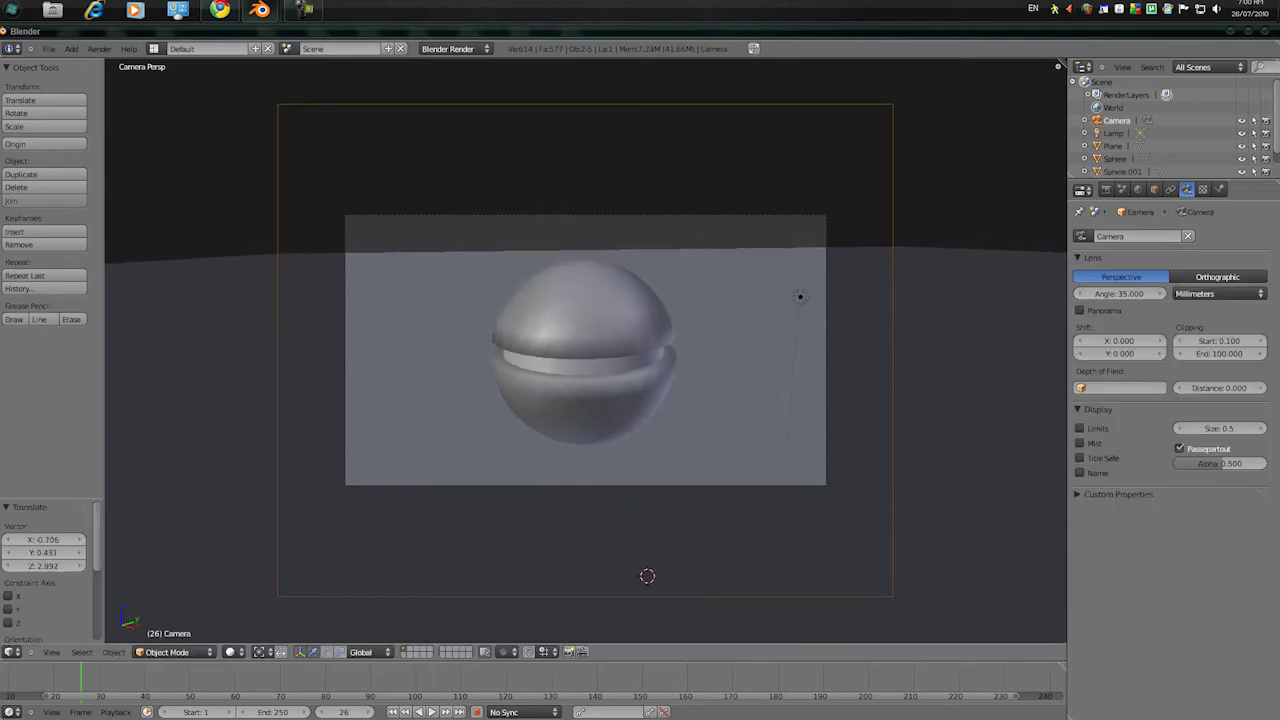
Delete the lamp beside the sphere
right_click(800, 296)
key(x)
click(785, 303)
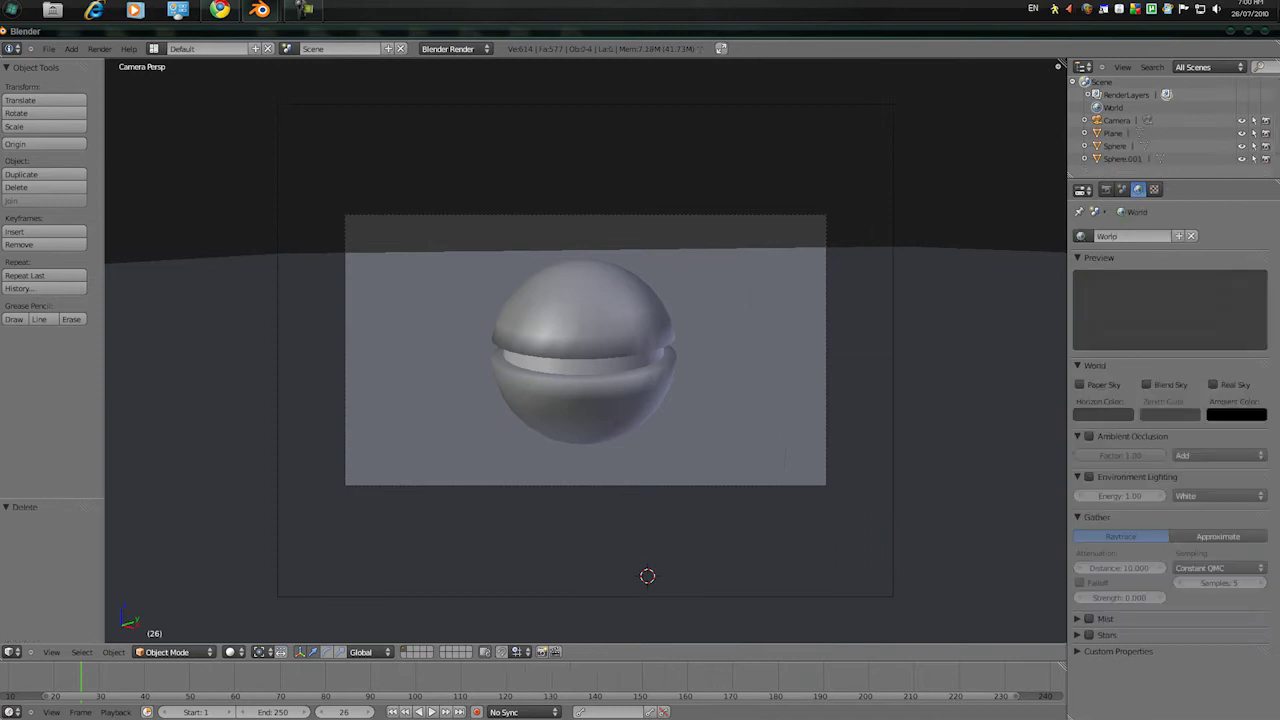
scroll(586, 350, down, 2)
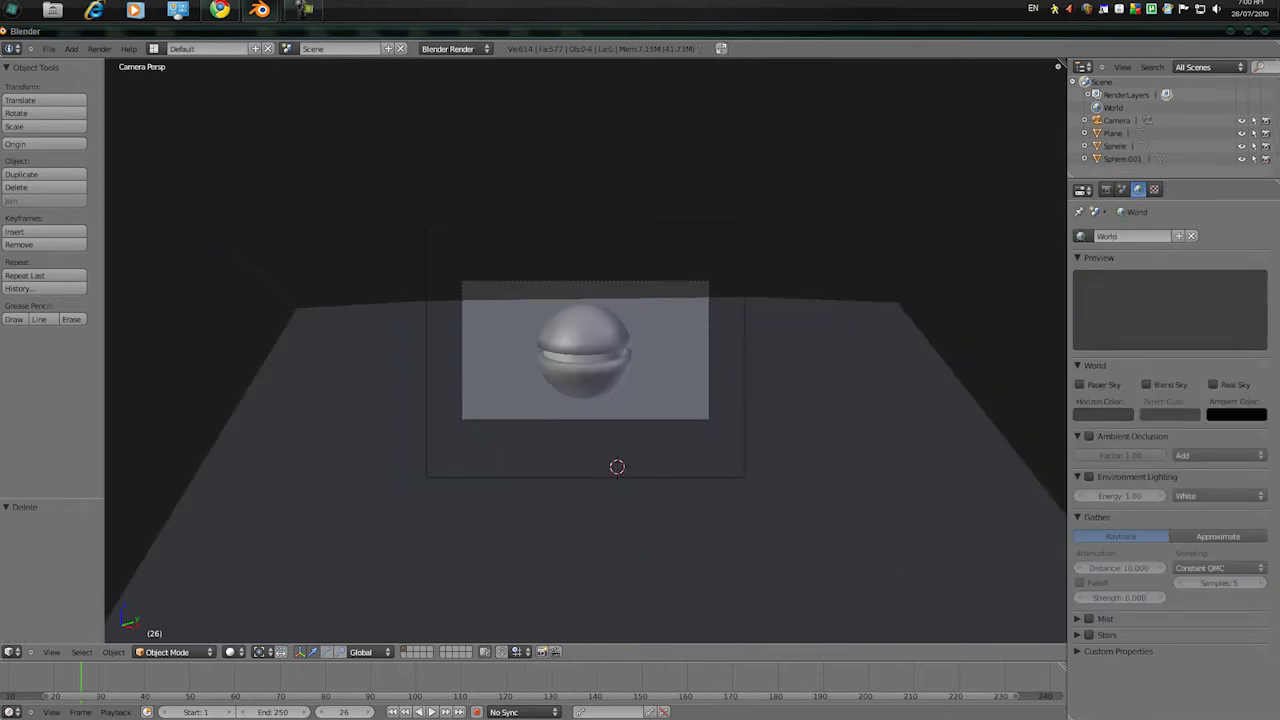
scroll(586, 350, up, 2)
middle_drag(586, 350, 755, 385)
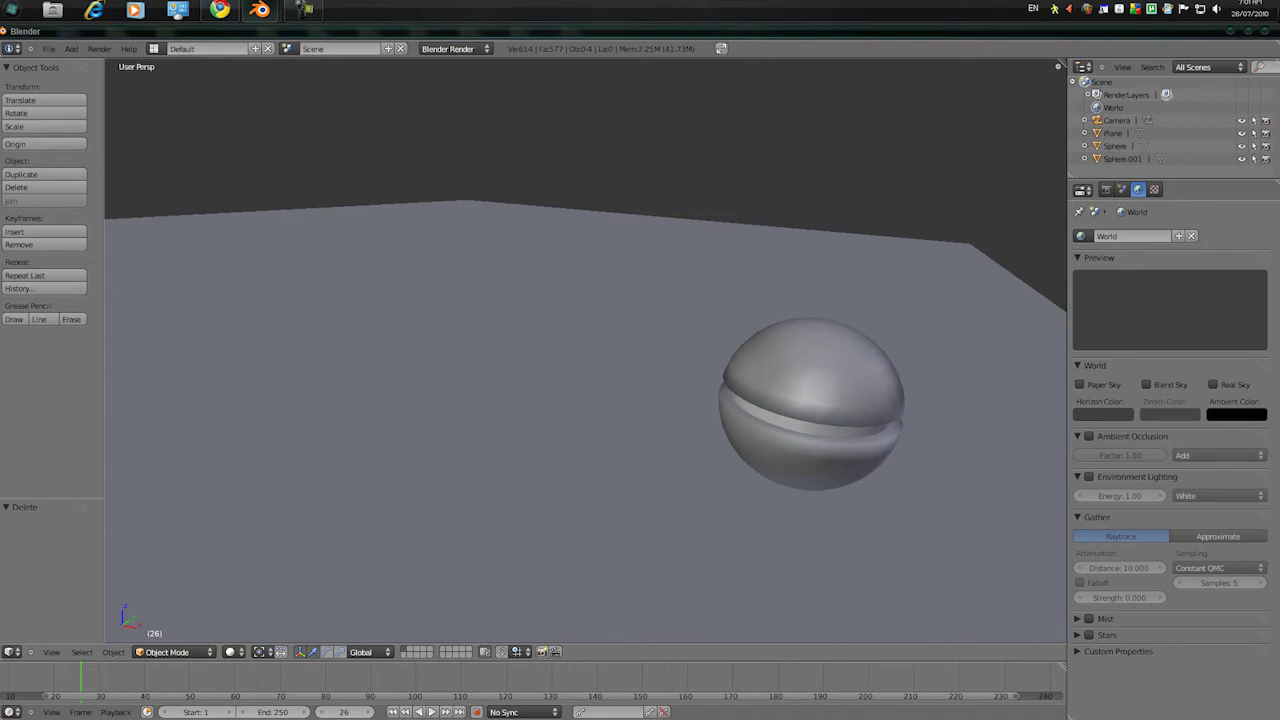
Switch to wireframe display and box-select the sphere together with its inner band
right_click(812, 424)
right_click(812, 424)
scroll(812, 424, down, 4)
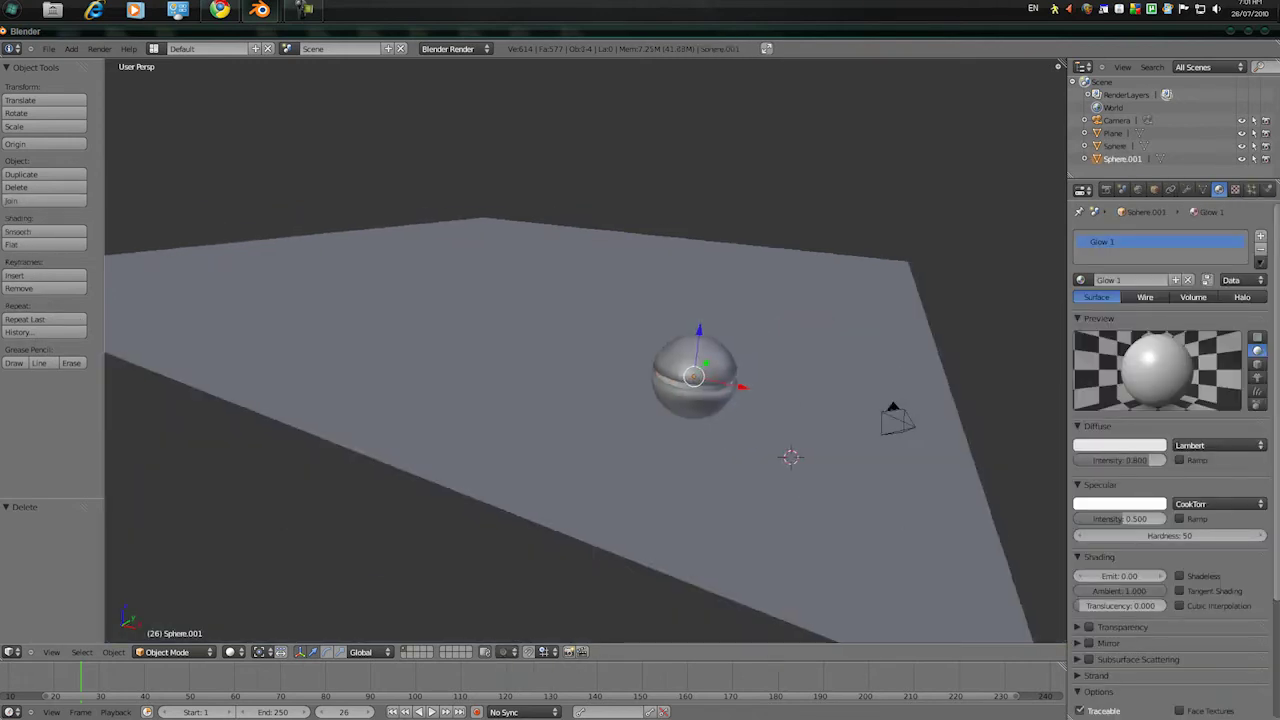
mouse_move(812, 424)
middle_down()
mouse_move(680, 424)
mouse_move(790, 424)
middle_up()
key(z)
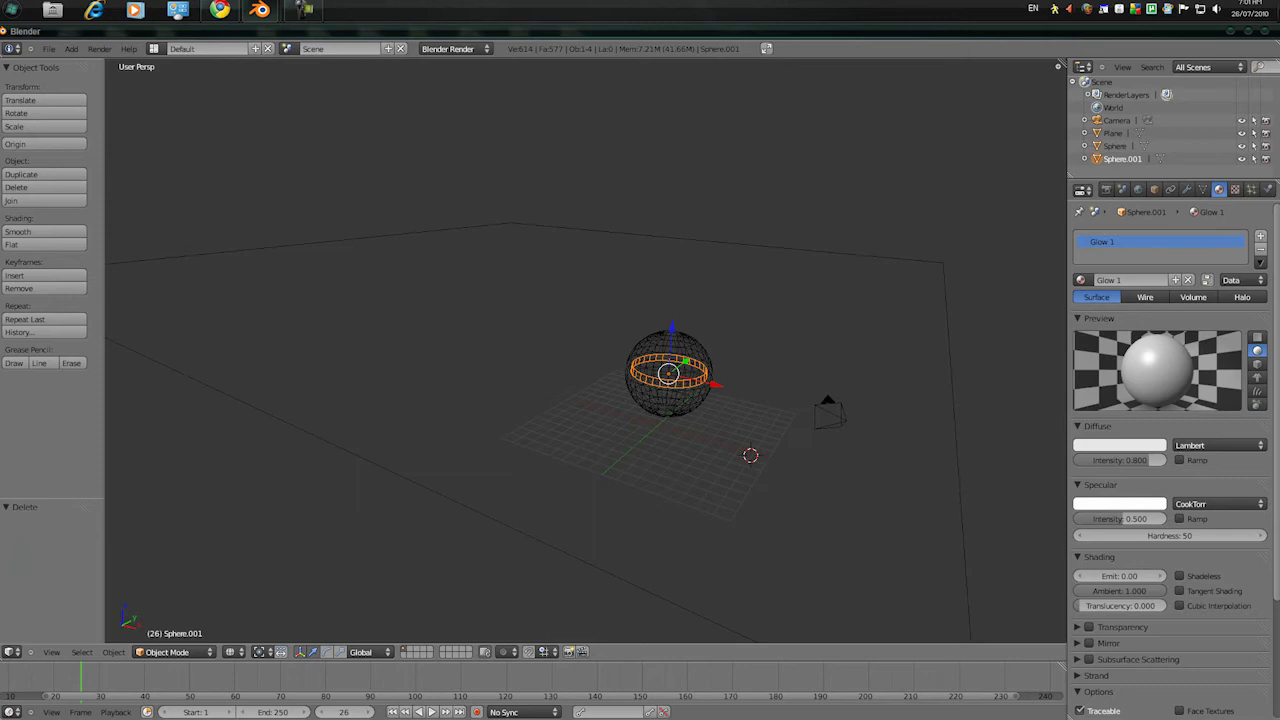
scroll(790, 424, up, 4)
key(a)
key(b)
drag(654, 300, 864, 500)
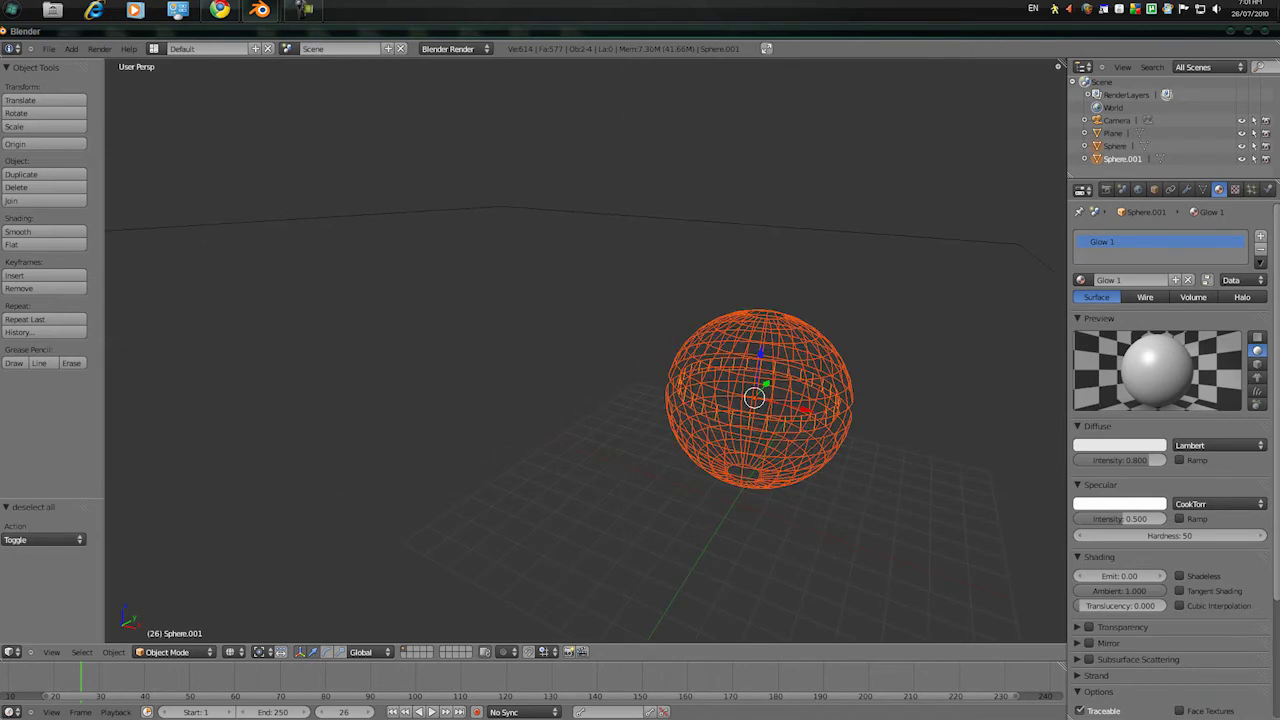
Move the selected sphere and band in top view by about -21.19 in X and -2.62 in Y
scroll(737, 380, down, 3)
key(KP_7)
shift+middle_drag(777, 523, 654, 463)
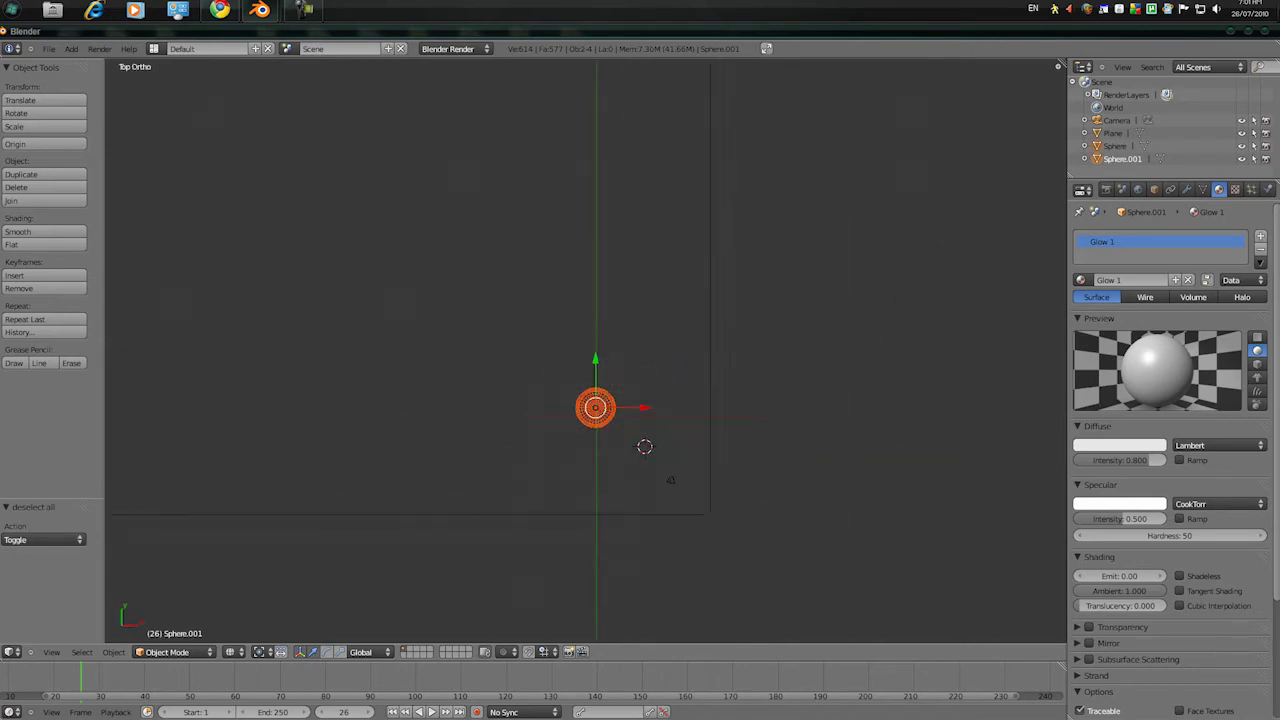
scroll(670, 480, up, 4)
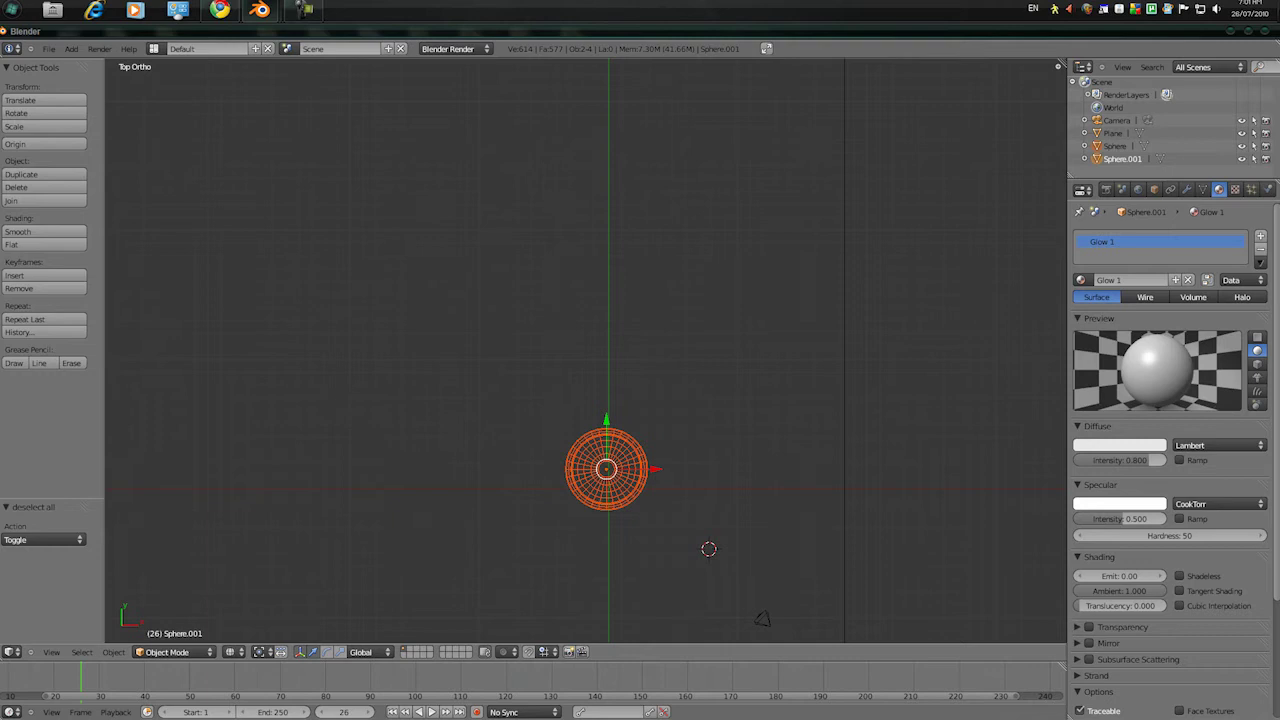
shift+middle_drag(670, 480, 630, 457)
scroll(630, 457, down, 3)
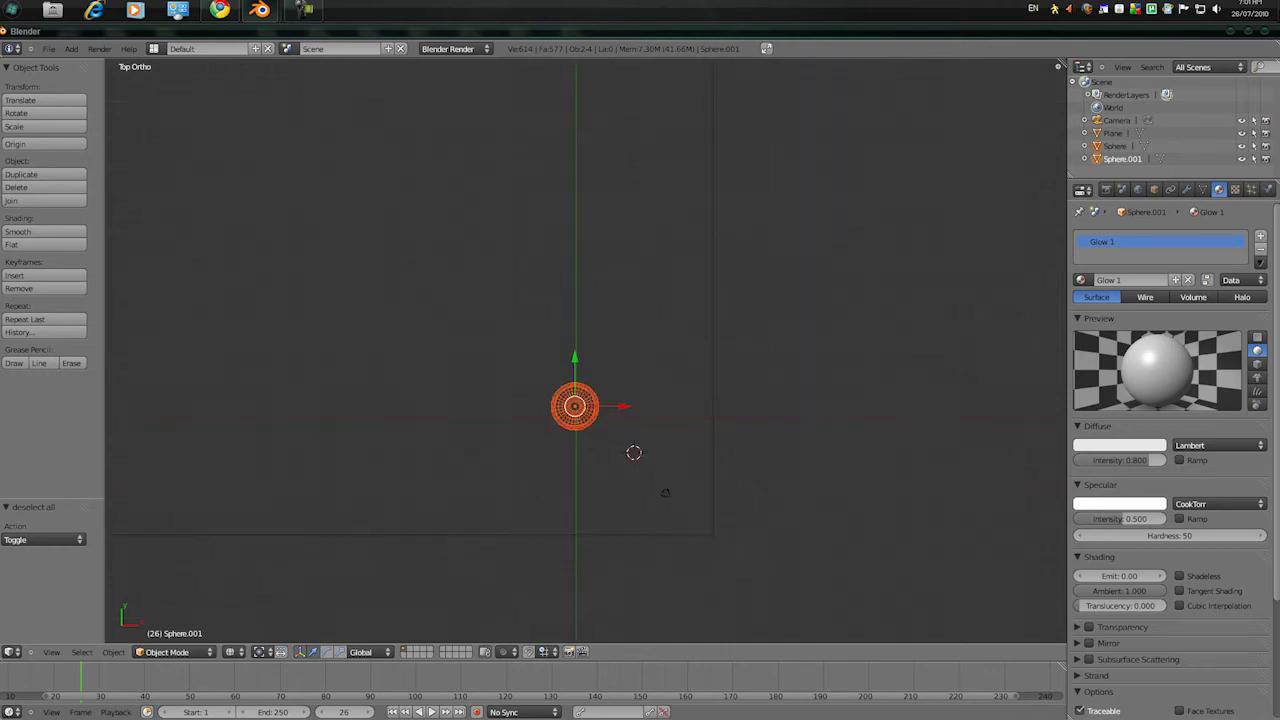
key(g)
click(416, 426)
Duplicate the sphere and band three times in a diagonal row across the plane, and check the row through the camera
key(shift+d)
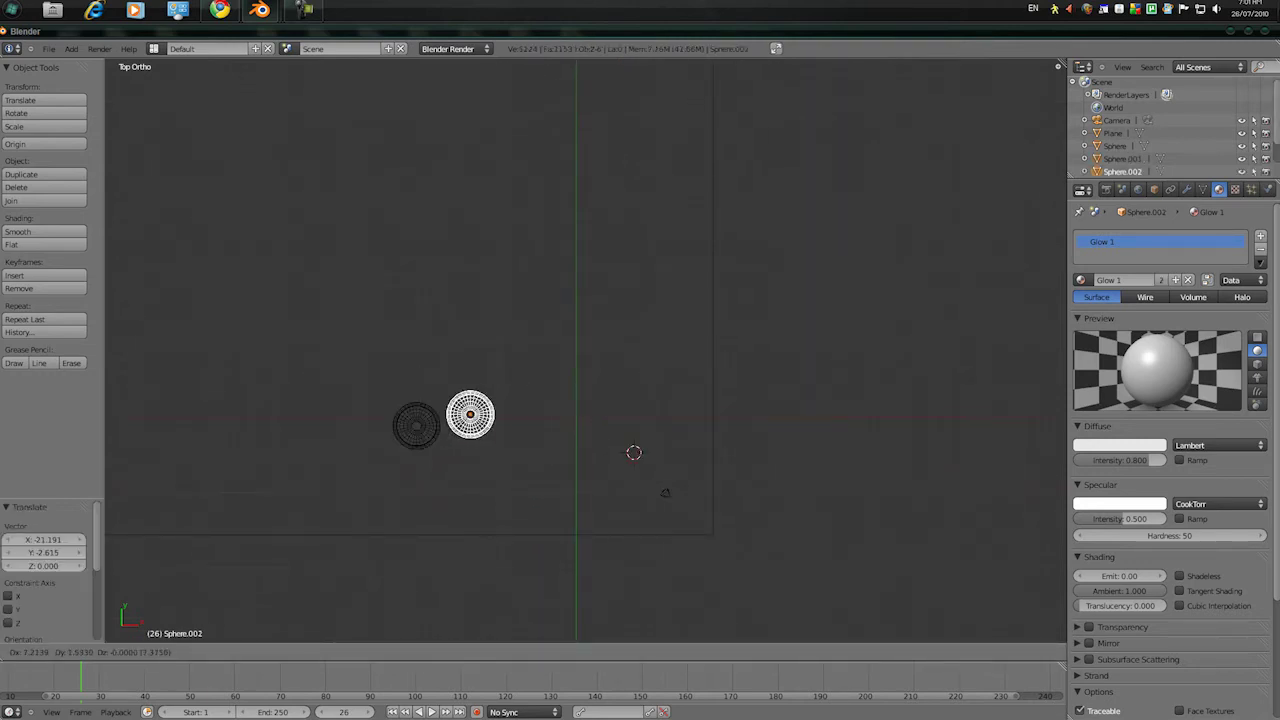
key(Return)
key(shift+d)
key(Return)
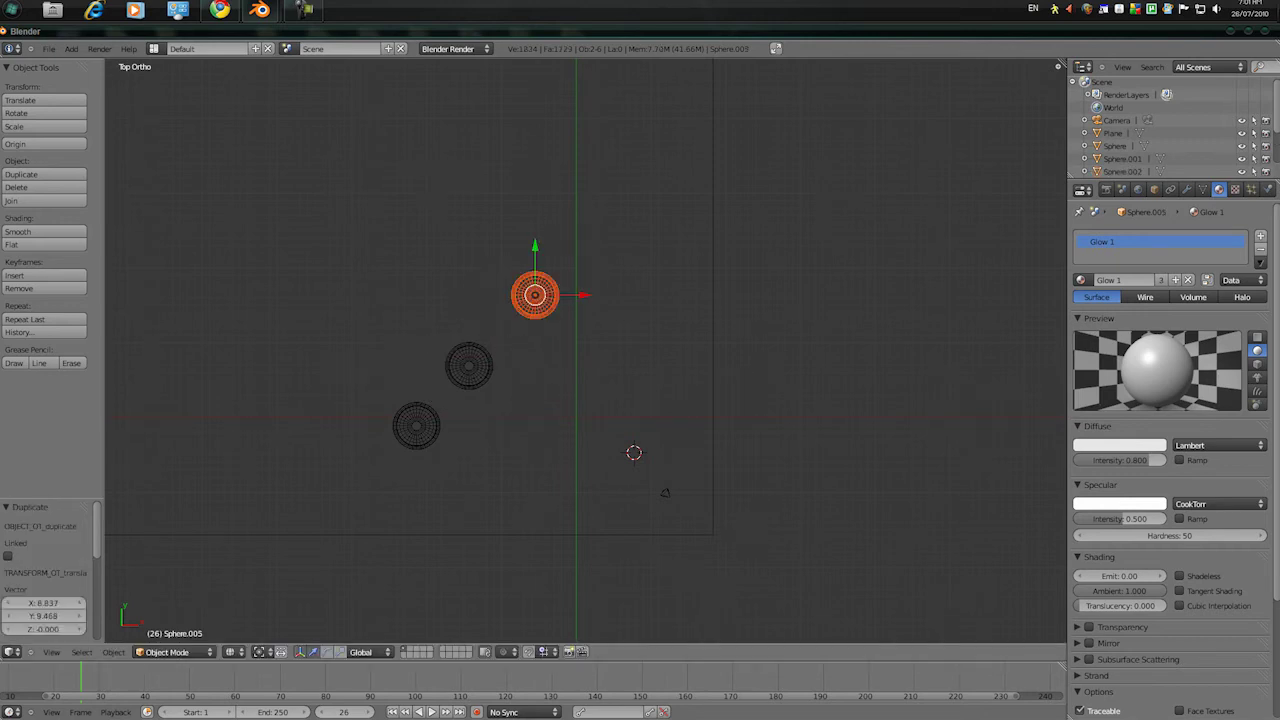
key(shift+d)
key(Return)
key(KP_0)
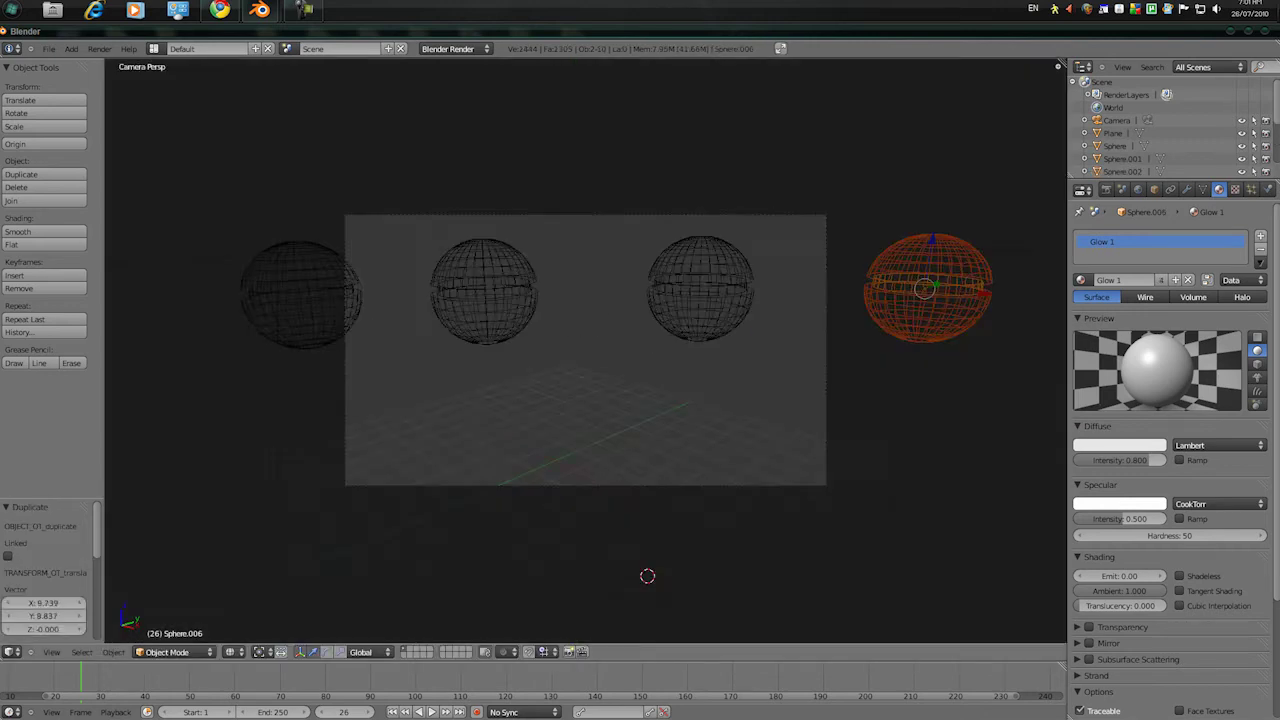
Box-select the first sphere of the row in top view and move it about 21.55 in X and -1.35 in Y
key(KP_7)
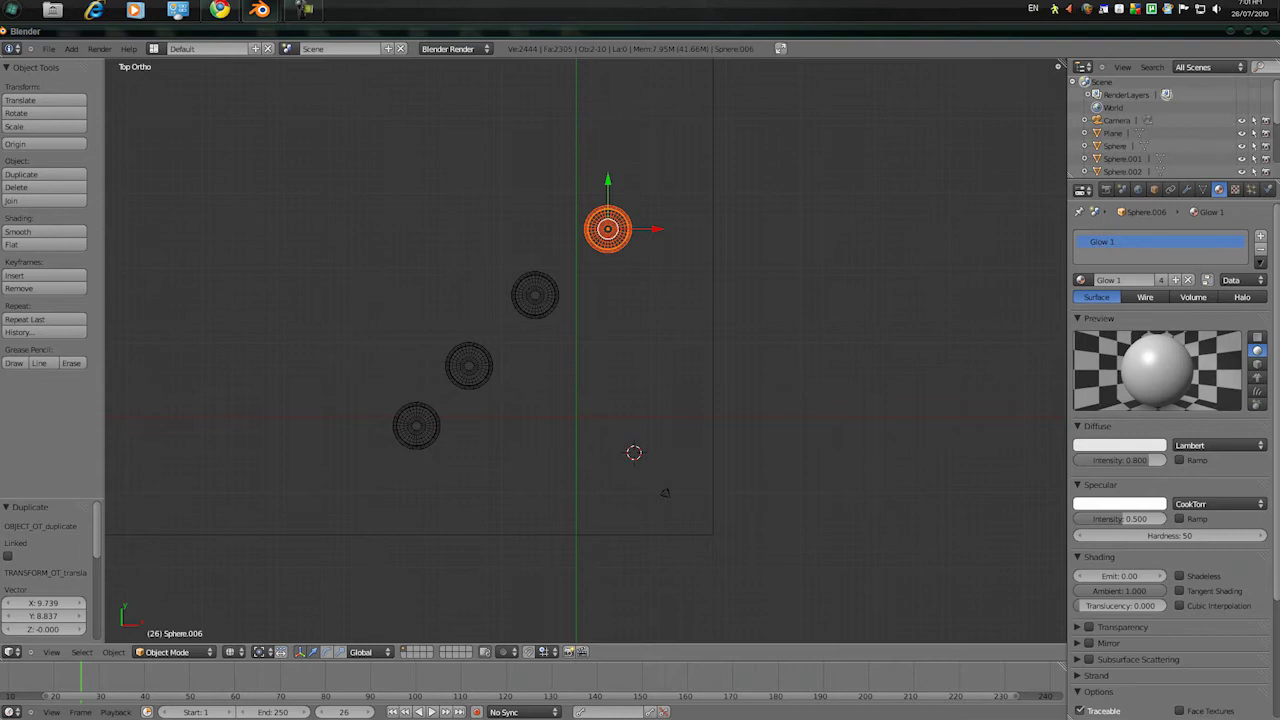
key(a)
key(b)
drag(334, 481, 432, 387)
key(g)
key(Return)
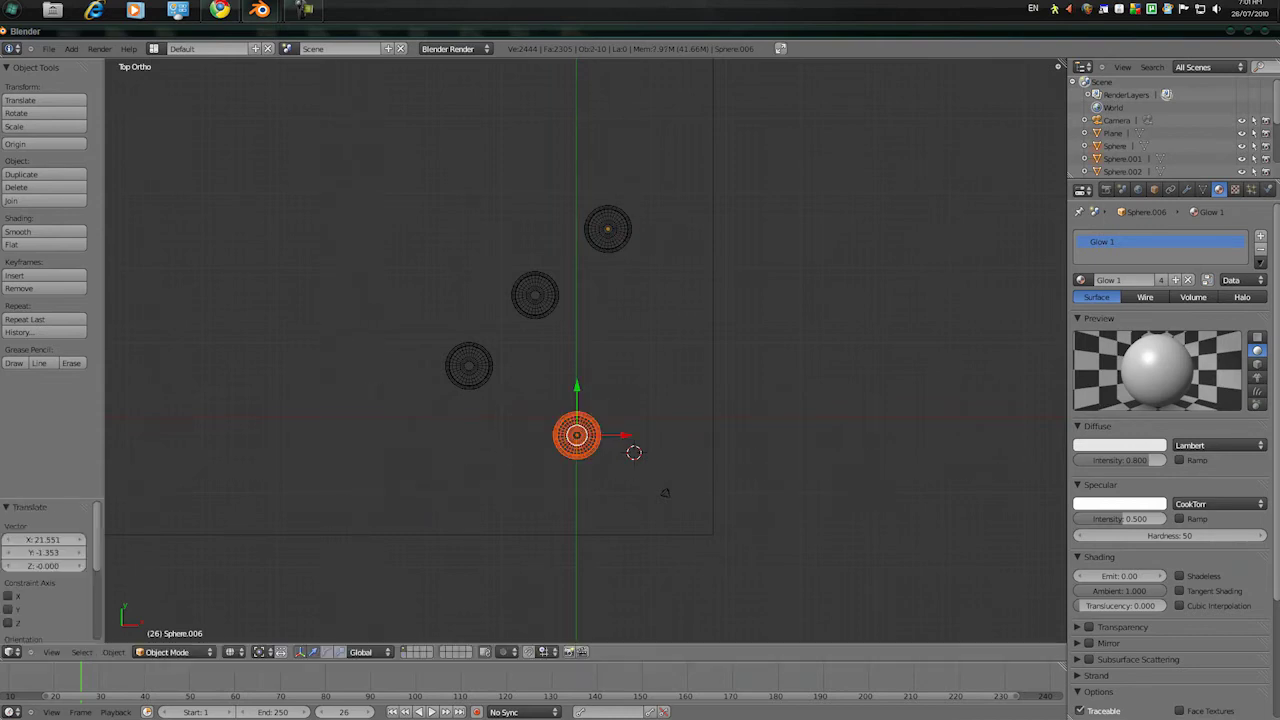
Reposition the front sphere between the two middle rear spheres in camera view and scale it to about 0.767
key(KP_0)
key(g)
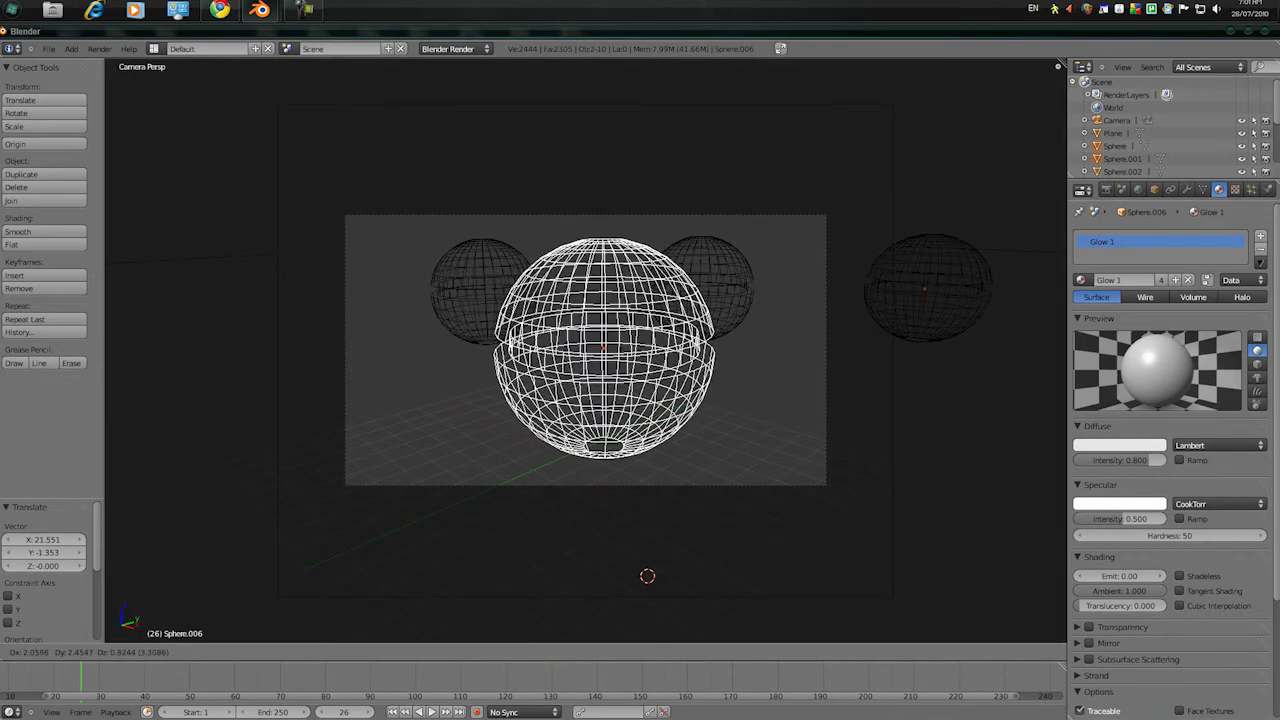
click(825, 308)
key(g)
click(811, 310)
key(s)
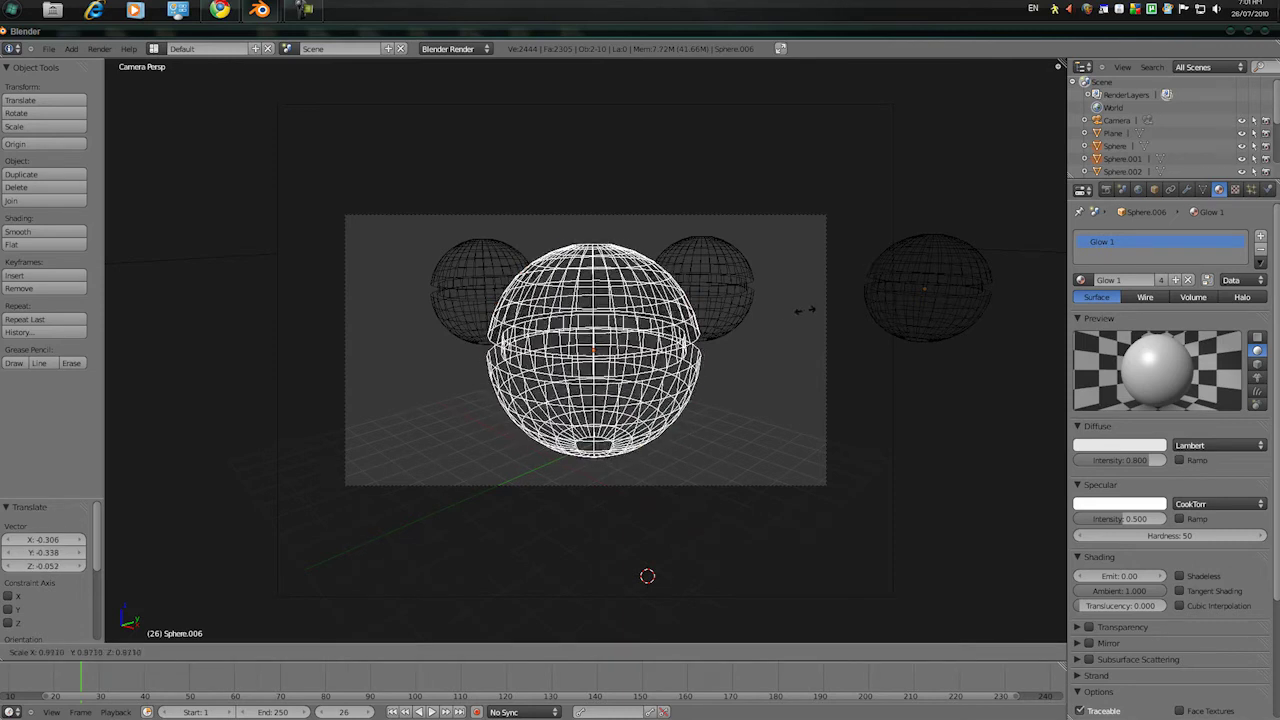
key(Return)
Select the three rear spheres together with their inner bands and move them to the second layer
right_click(630, 332)
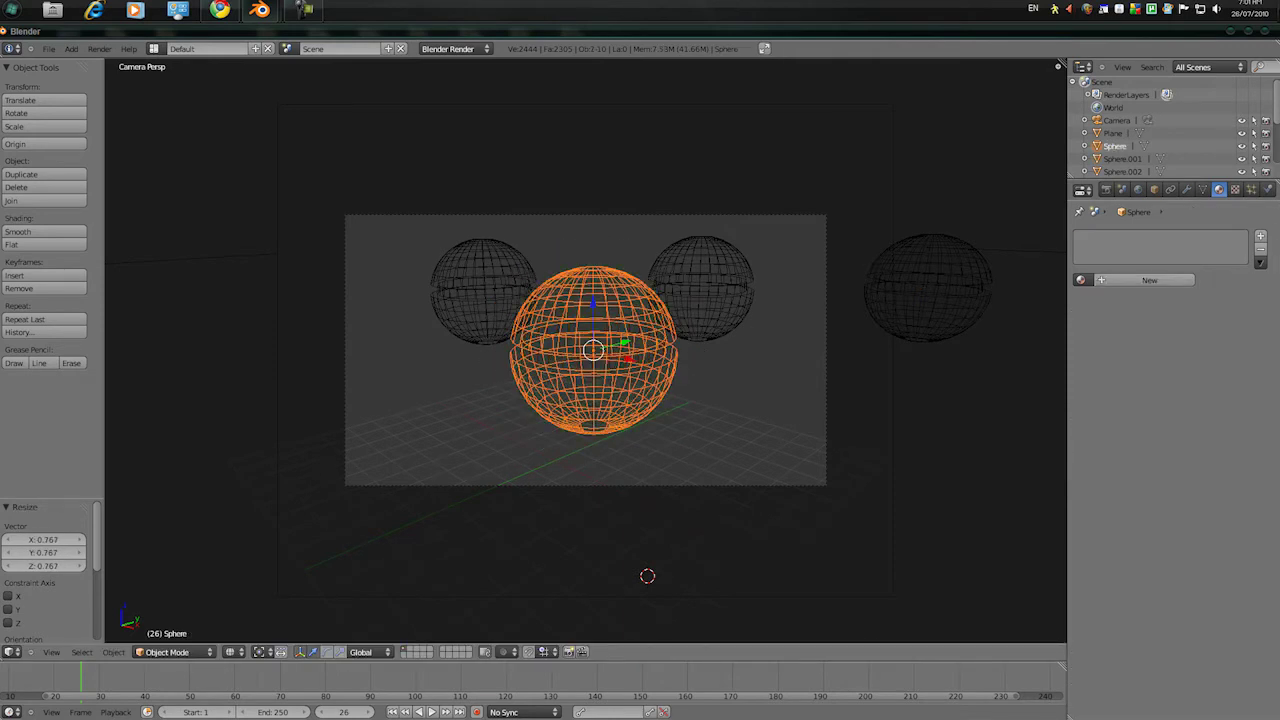
key(a)
key(b)
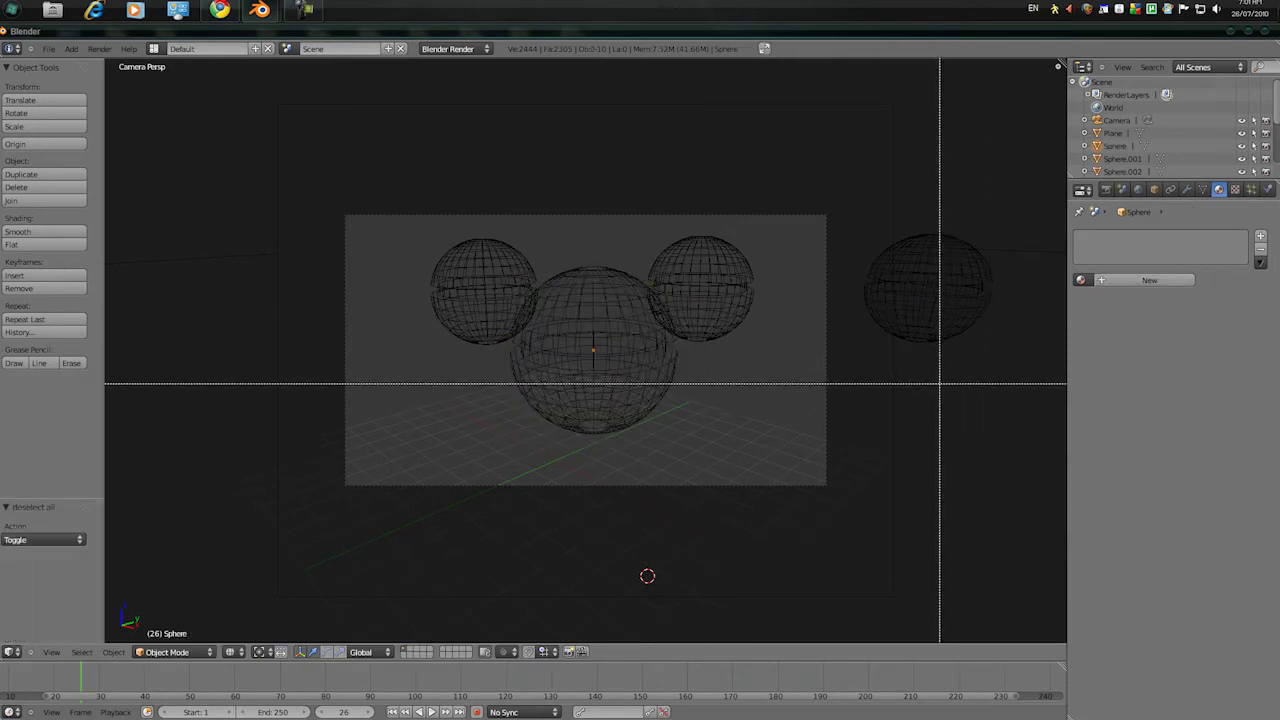
drag(938, 371, 900, 312)
key(b)
drag(727, 353, 712, 327)
shift+right_click(719, 340)
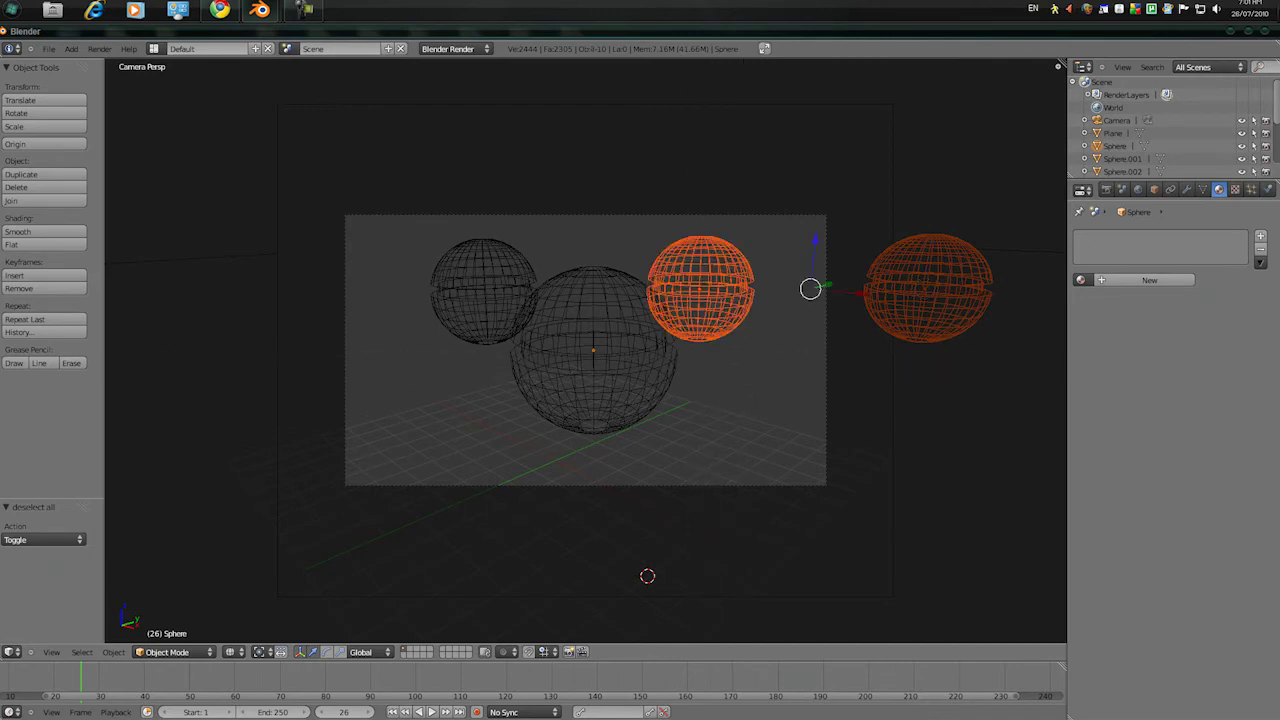
shift+right_click(431, 323)
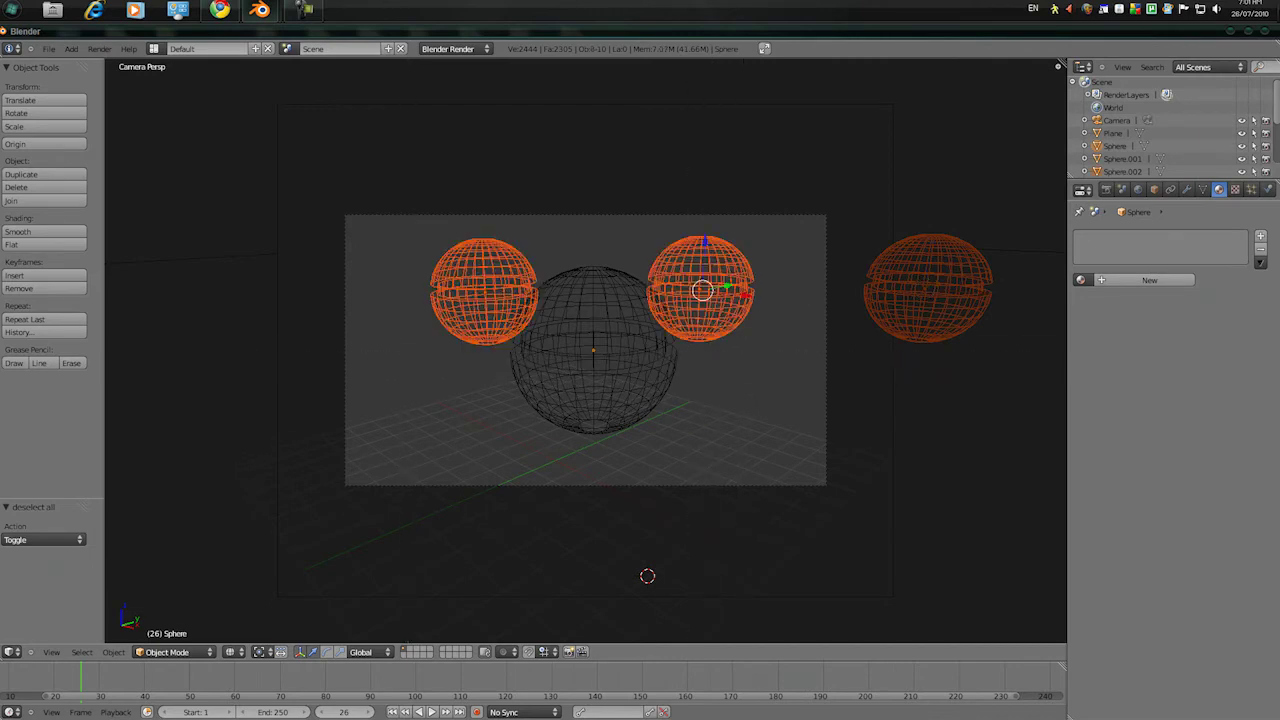
key(m)
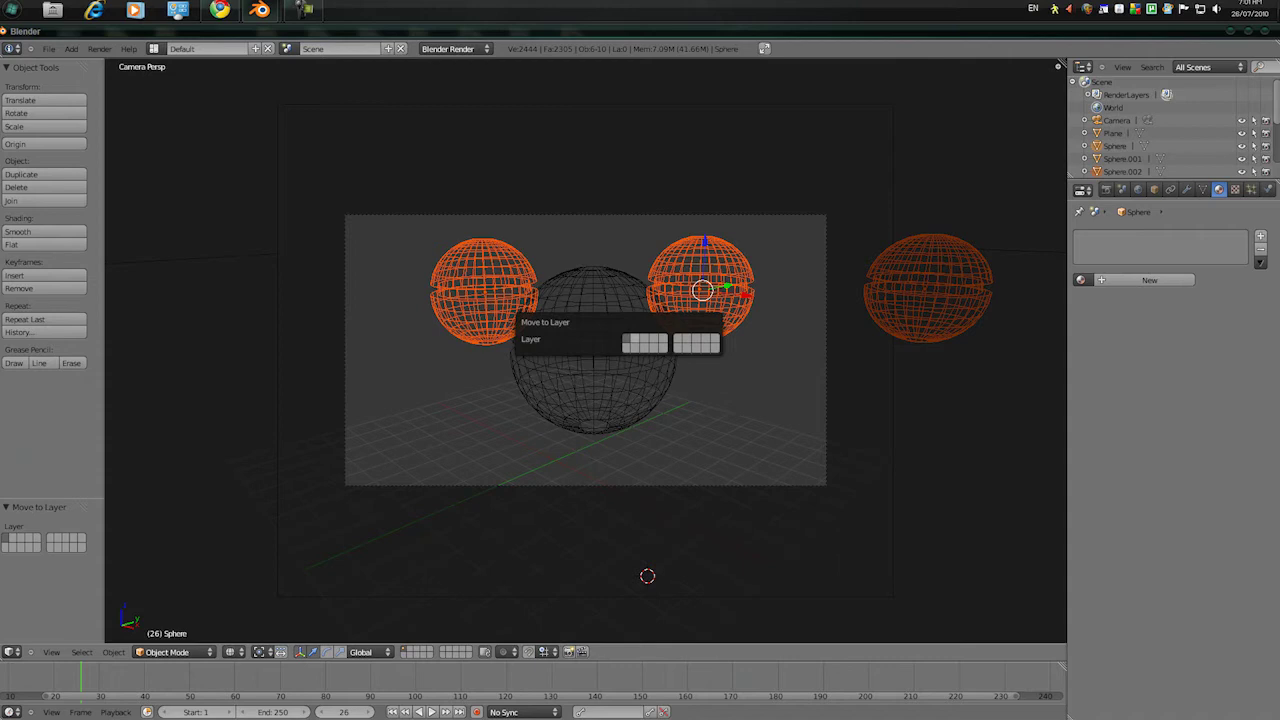
click(634, 339)
click(474, 341)
Select the inner band of the remaining sphere and show the scene in solid shading through the camera
right_click(524, 348)
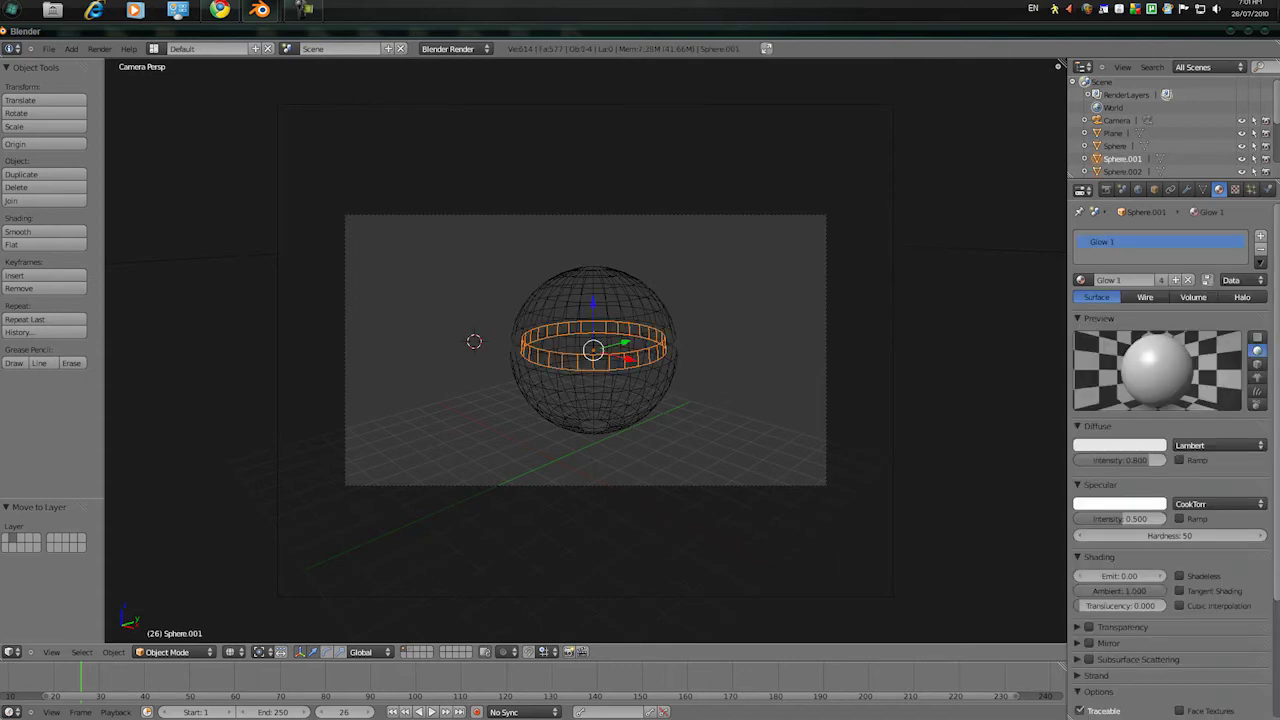
key(z)
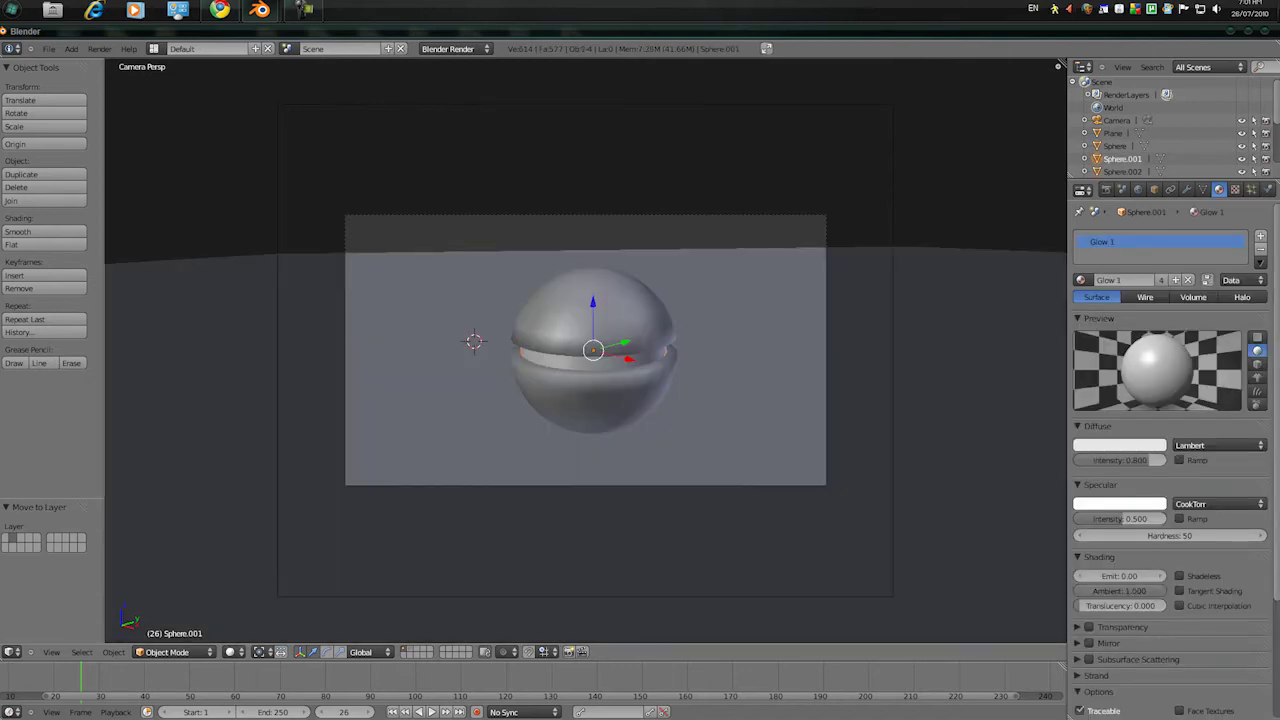
scroll(540, 350, up, 2)
scroll(540, 350, down, 2)
middle_drag(540, 350, 548, 318)
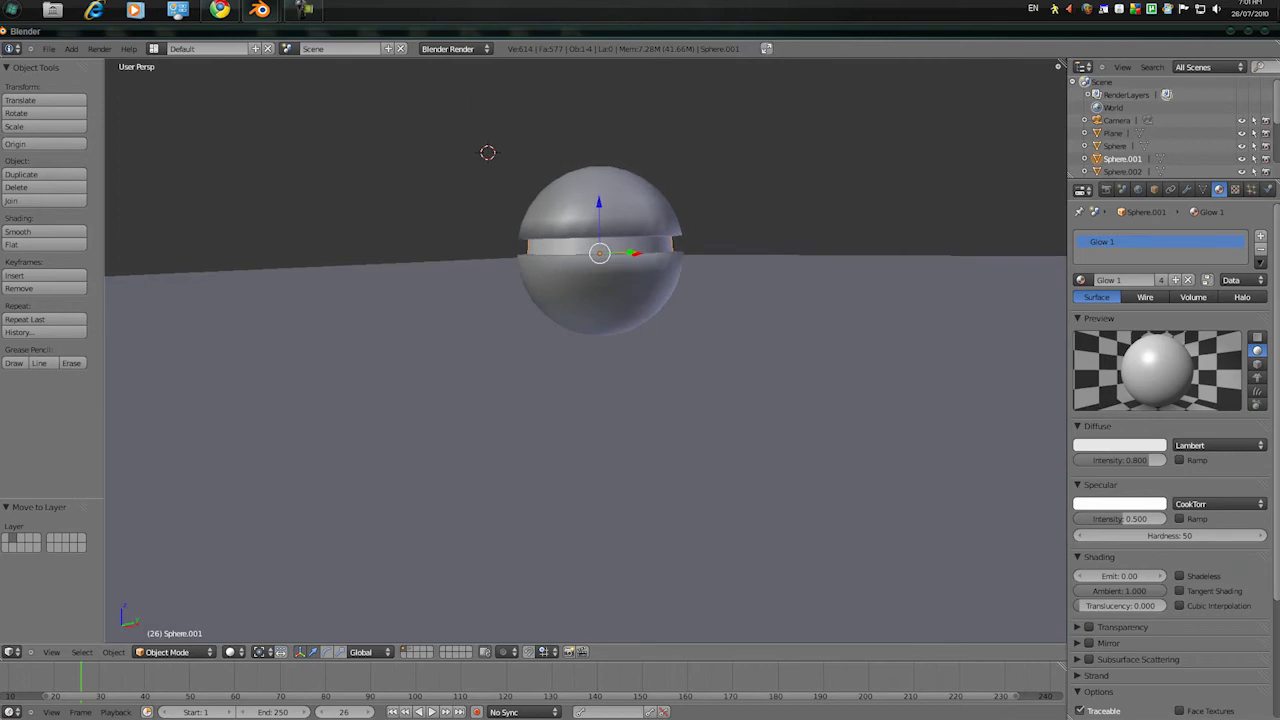
key(KP_0)
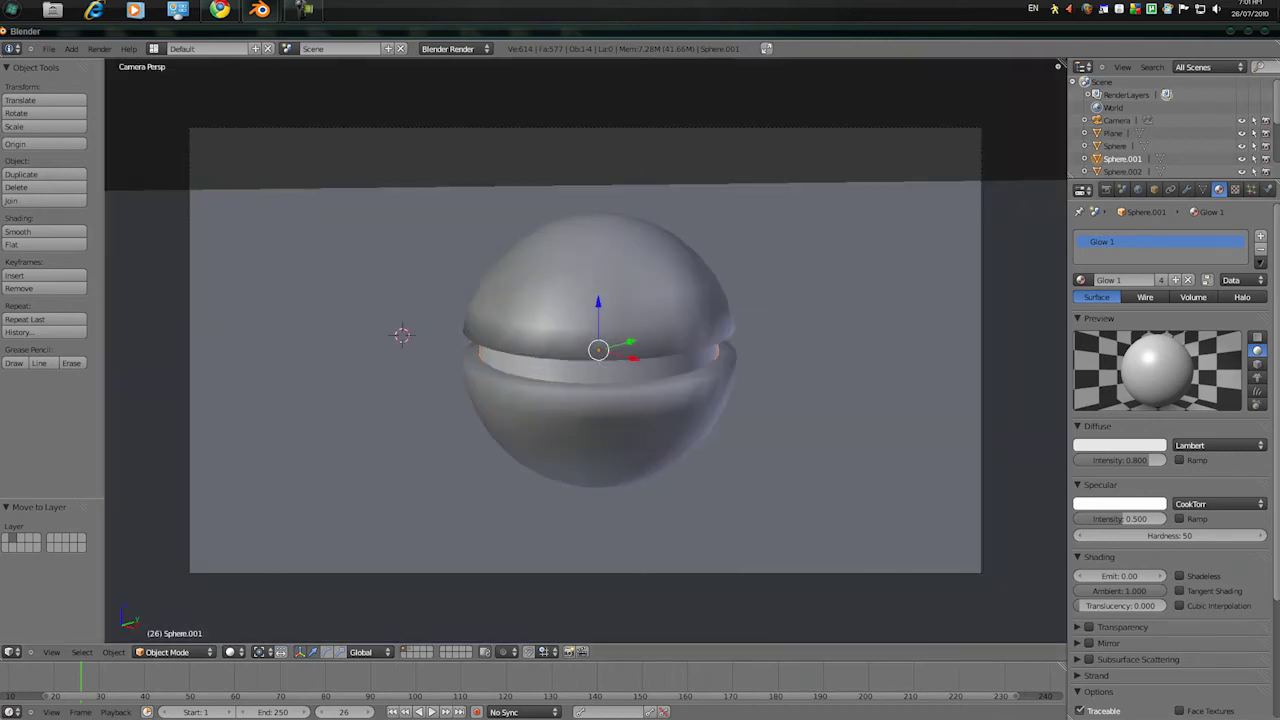
Give the band's Glow 1 material a turquoise diffuse colour, enable Cubic Interpolation and set Emit to 2.00
click(1119, 445)
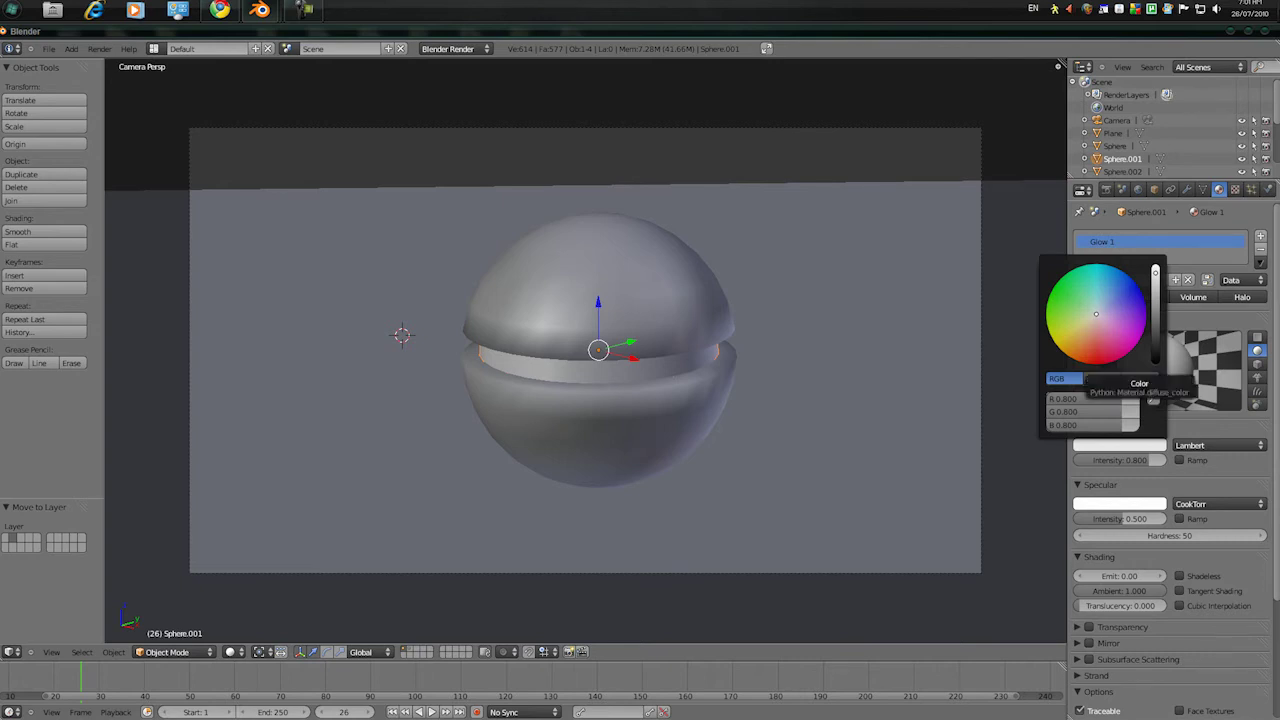
drag(1089, 297, 1076, 268)
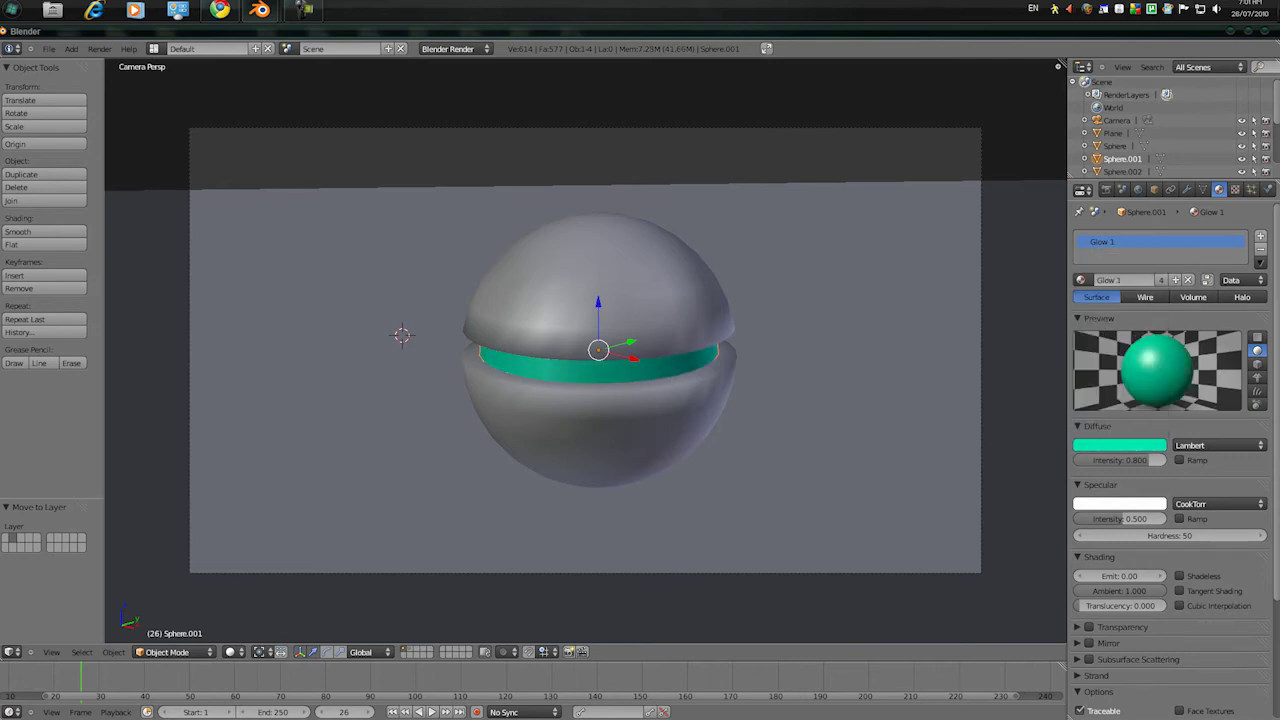
click(1180, 606)
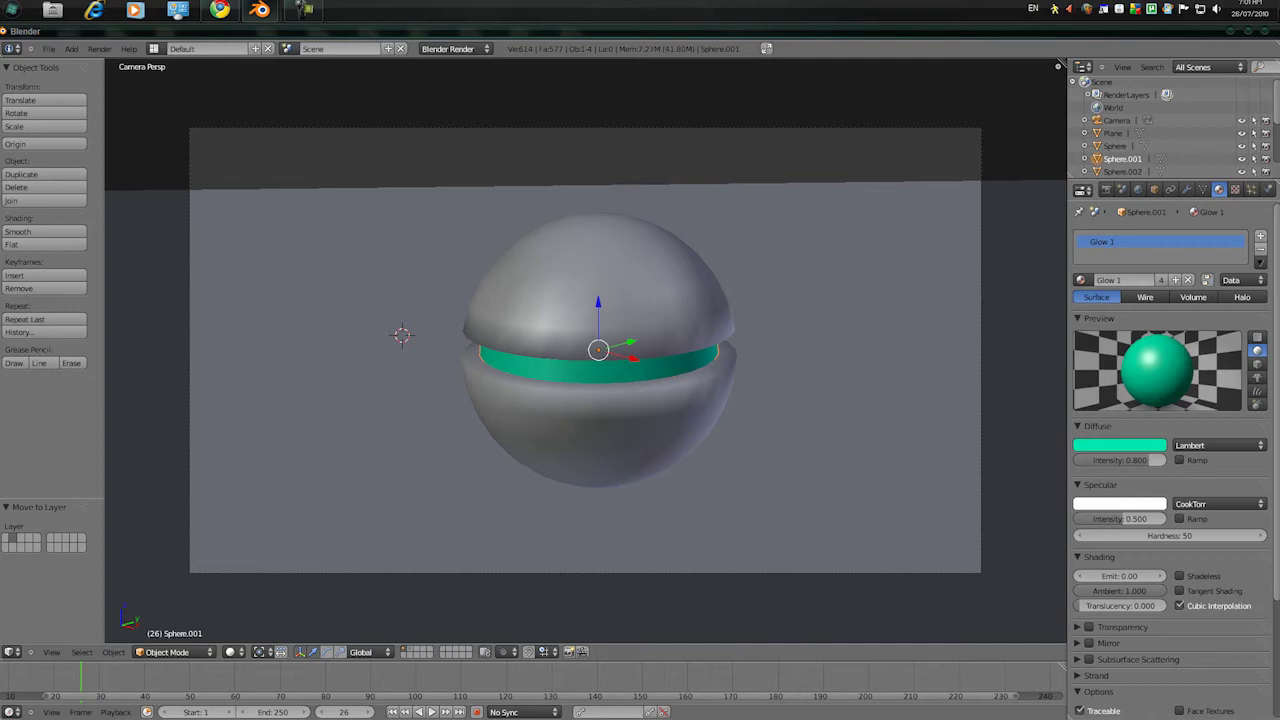
drag(1119, 576, 1160, 576)
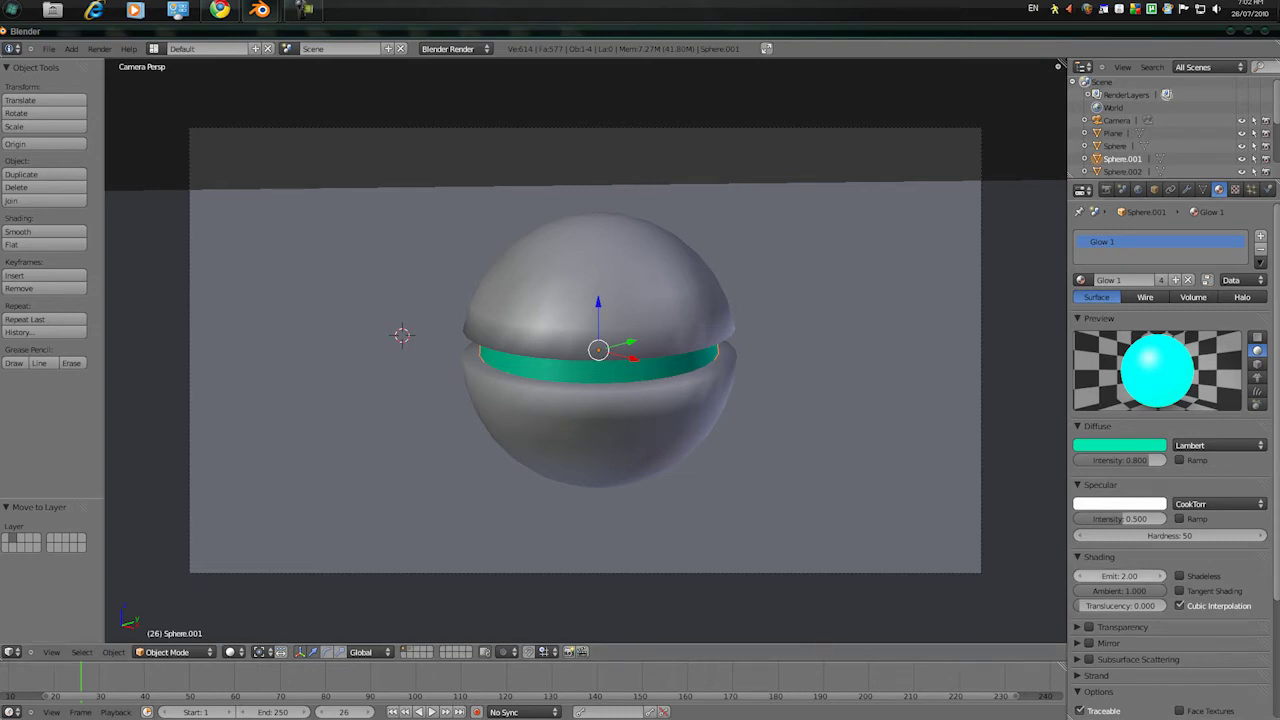
Add a new material named "black" to the outer sphere and set its diffuse colour to black
right_click(682, 425)
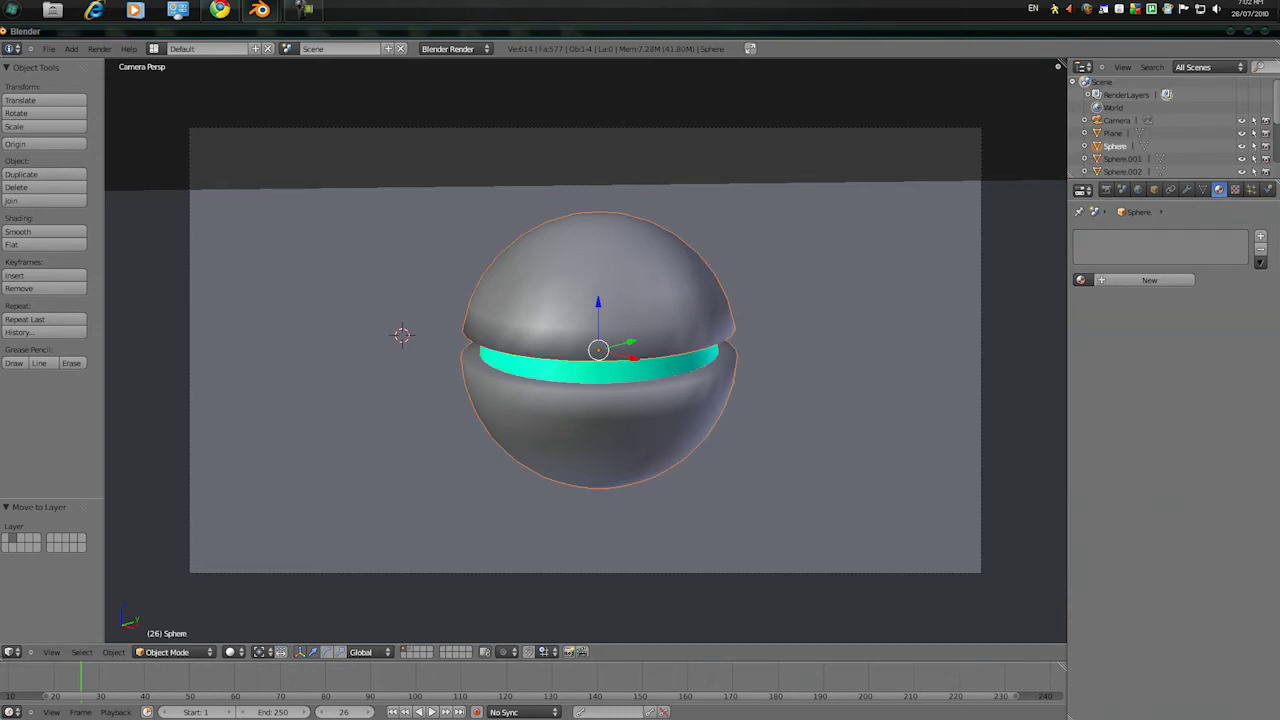
click(1150, 279)
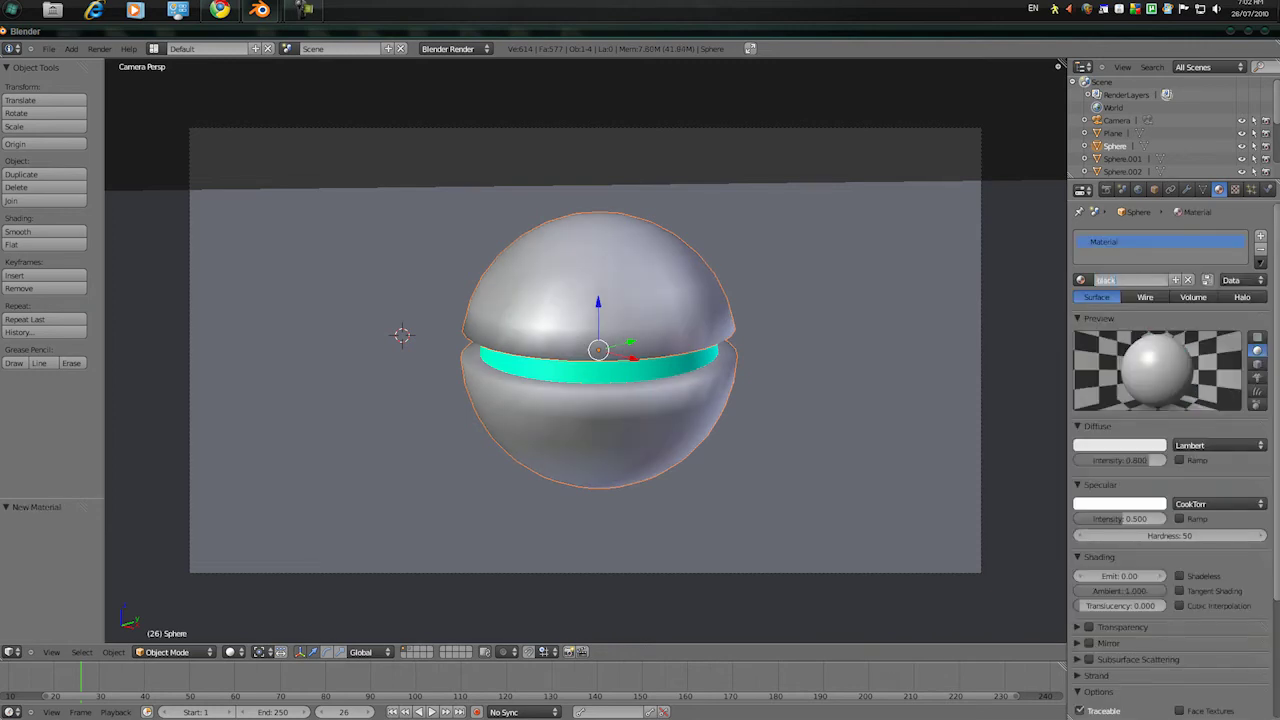
key(Return)
click(1112, 445)
drag(1157, 310, 1157, 374)
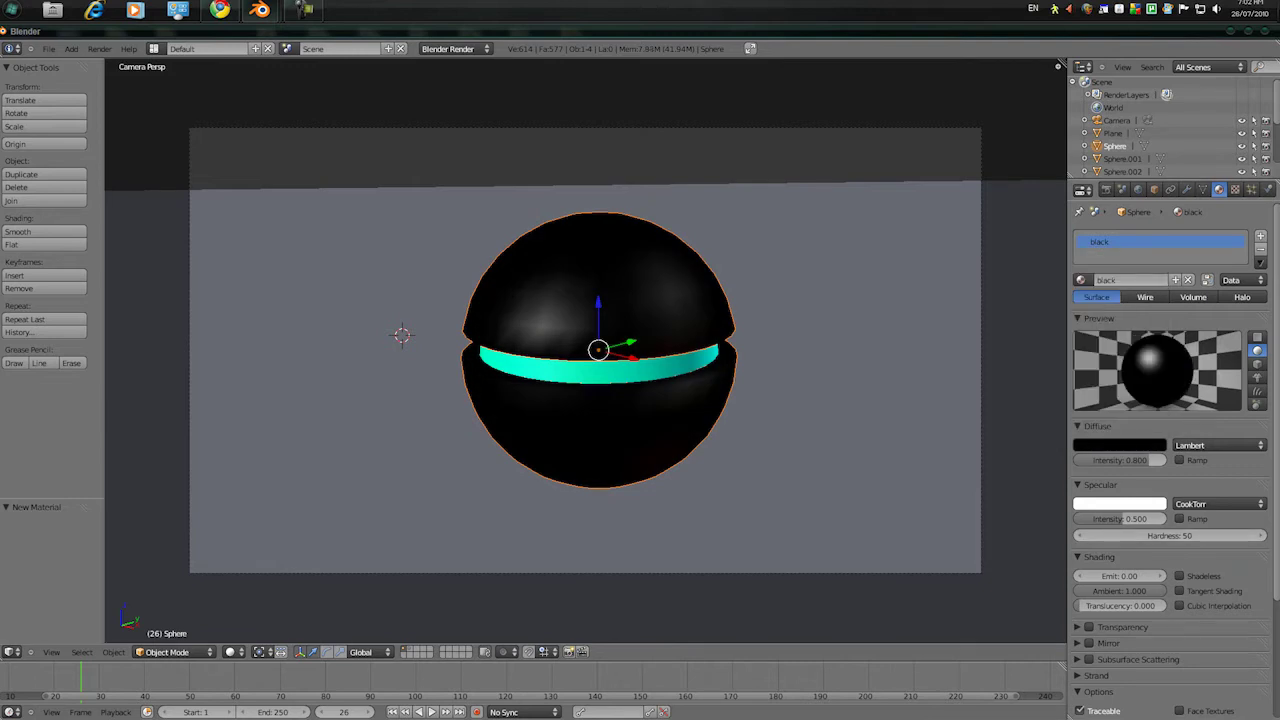
Enable Mirror on the sphere's black material with a Reflectivity of 0.126
click(1100, 484)
click(1097, 426)
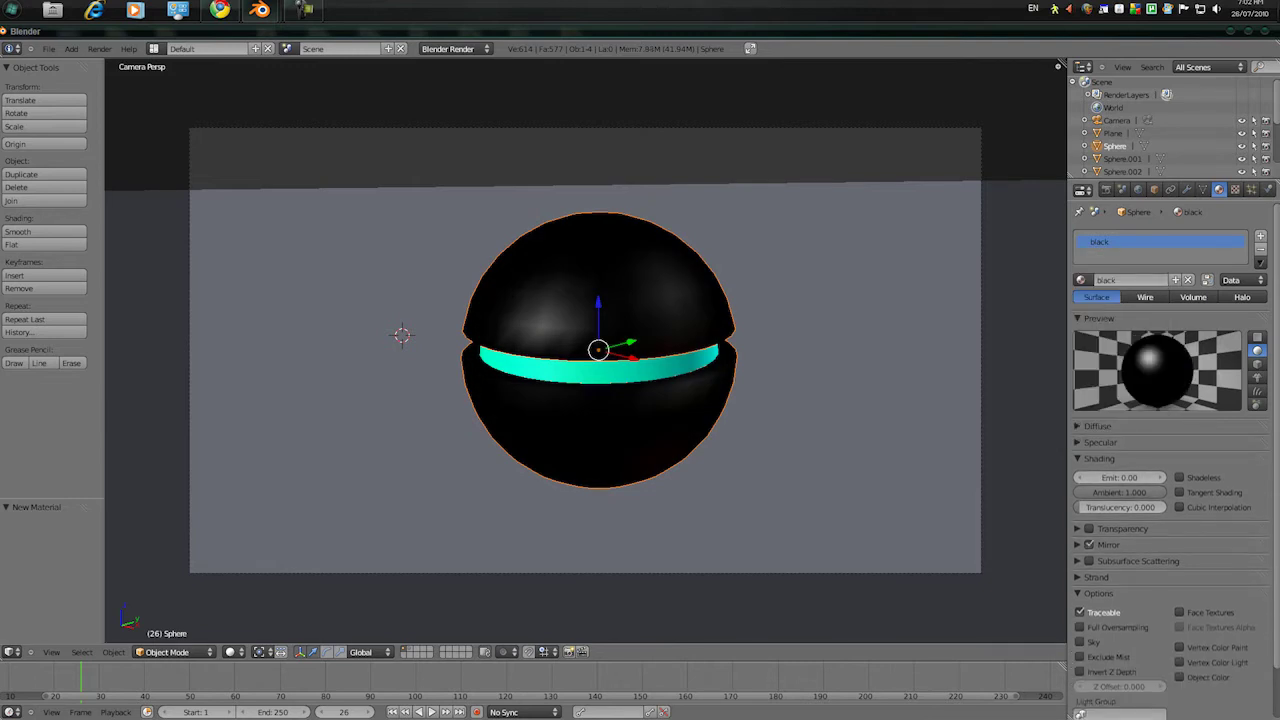
click(1107, 545)
mouse_move(1104, 564)
mouse_down()
mouse_move(1122, 564)
mouse_move(1086, 564)
mouse_up()
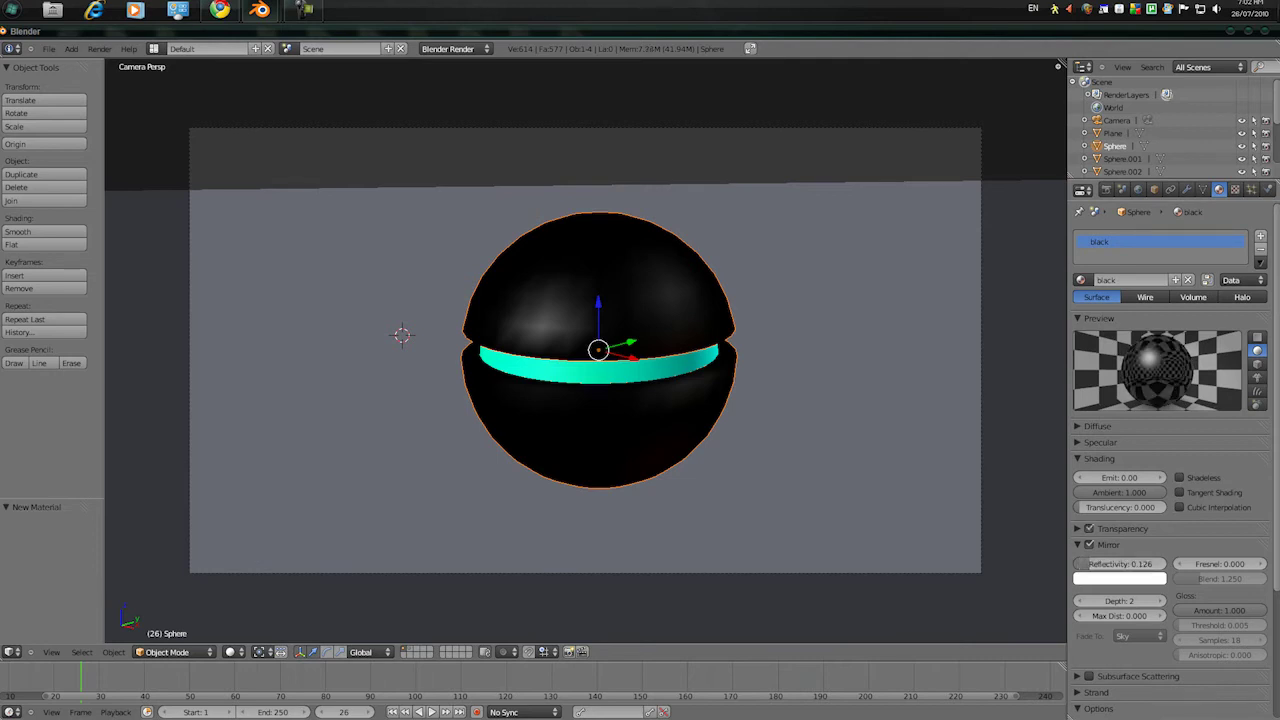
Enable Raytrace transparency on the sphere's black material with IOR 1.400 and Alpha 0.867
click(1100, 528)
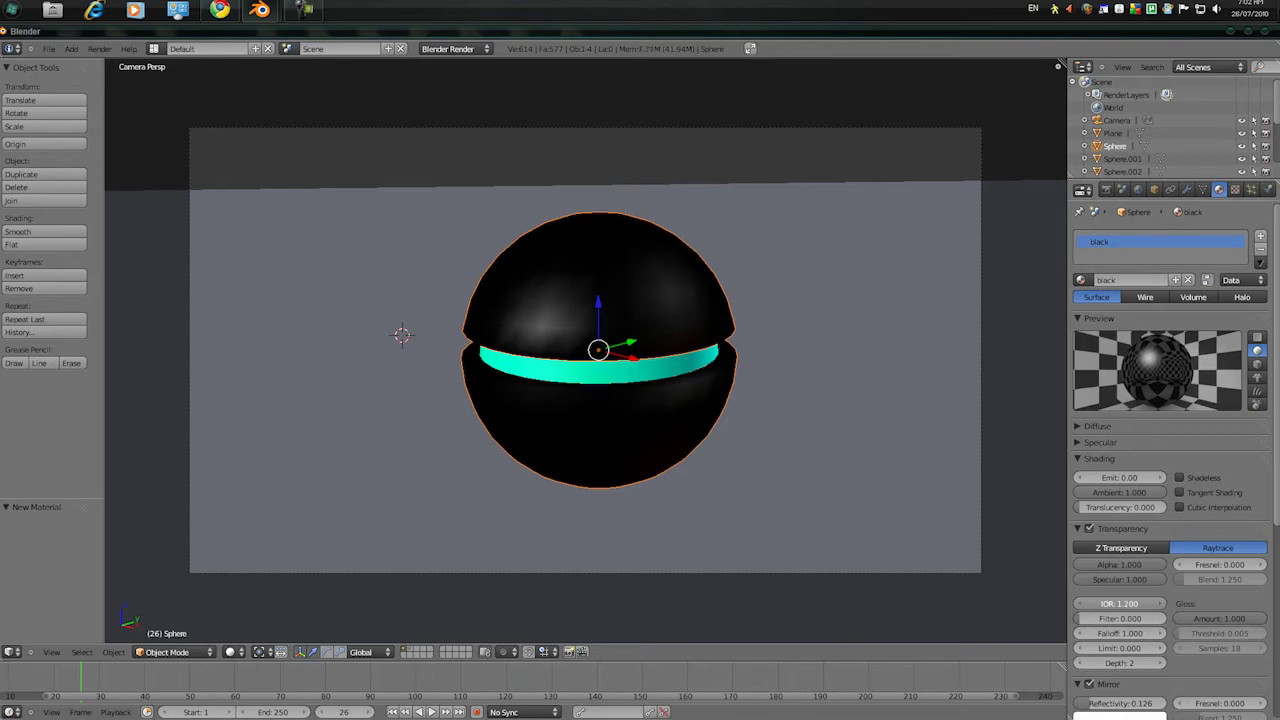
click(1161, 604)
click(1161, 604)
click(1121, 604)
key(Return)
drag(1150, 565, 1138, 565)
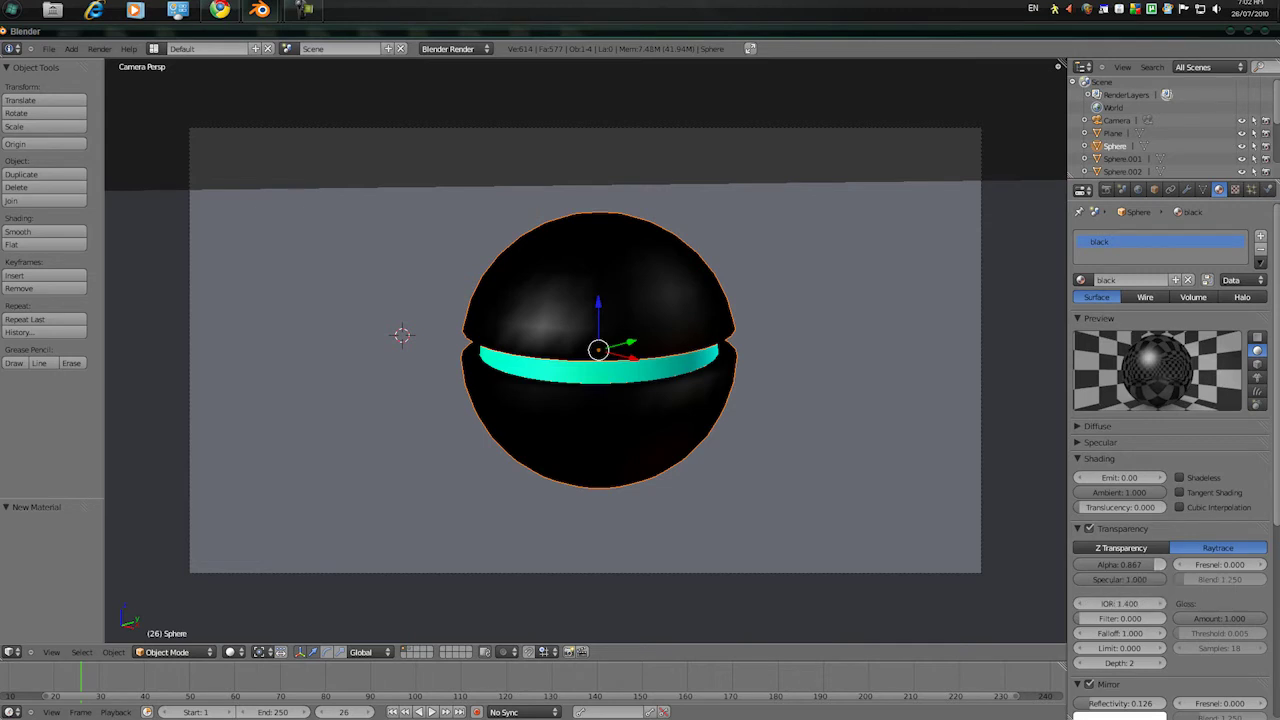
click(1100, 458)
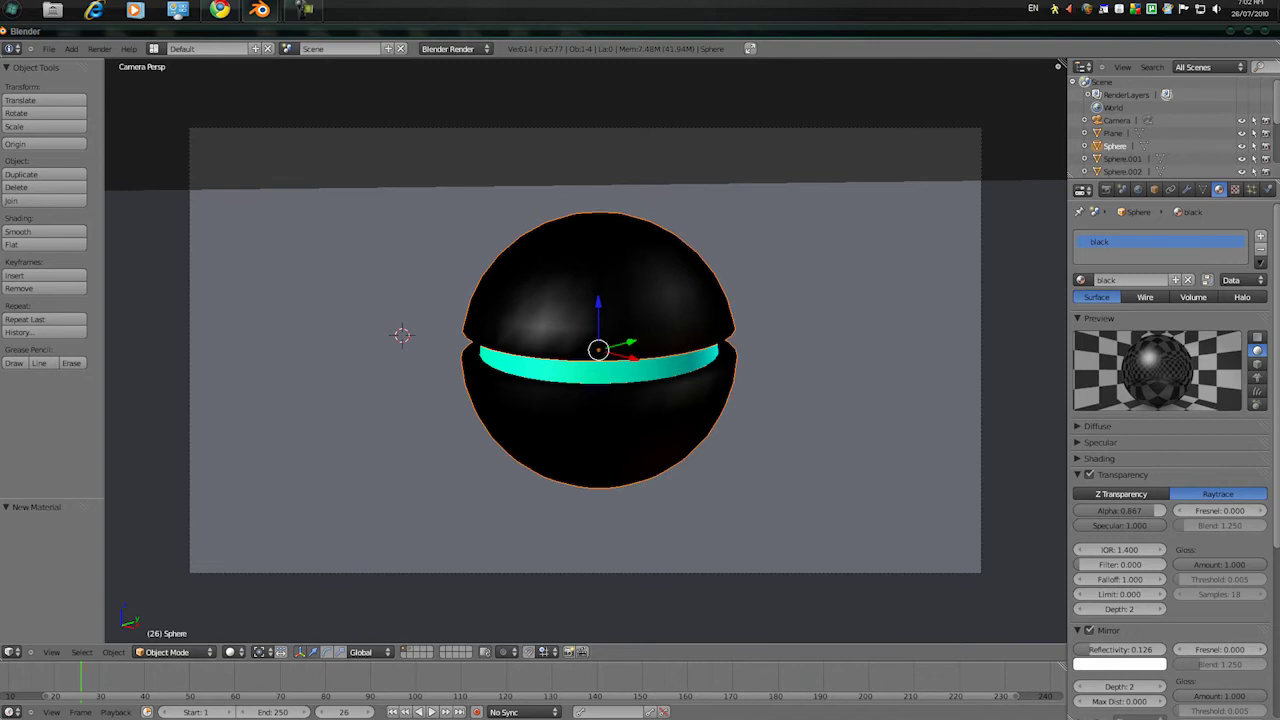
click(1110, 474)
click(1108, 490)
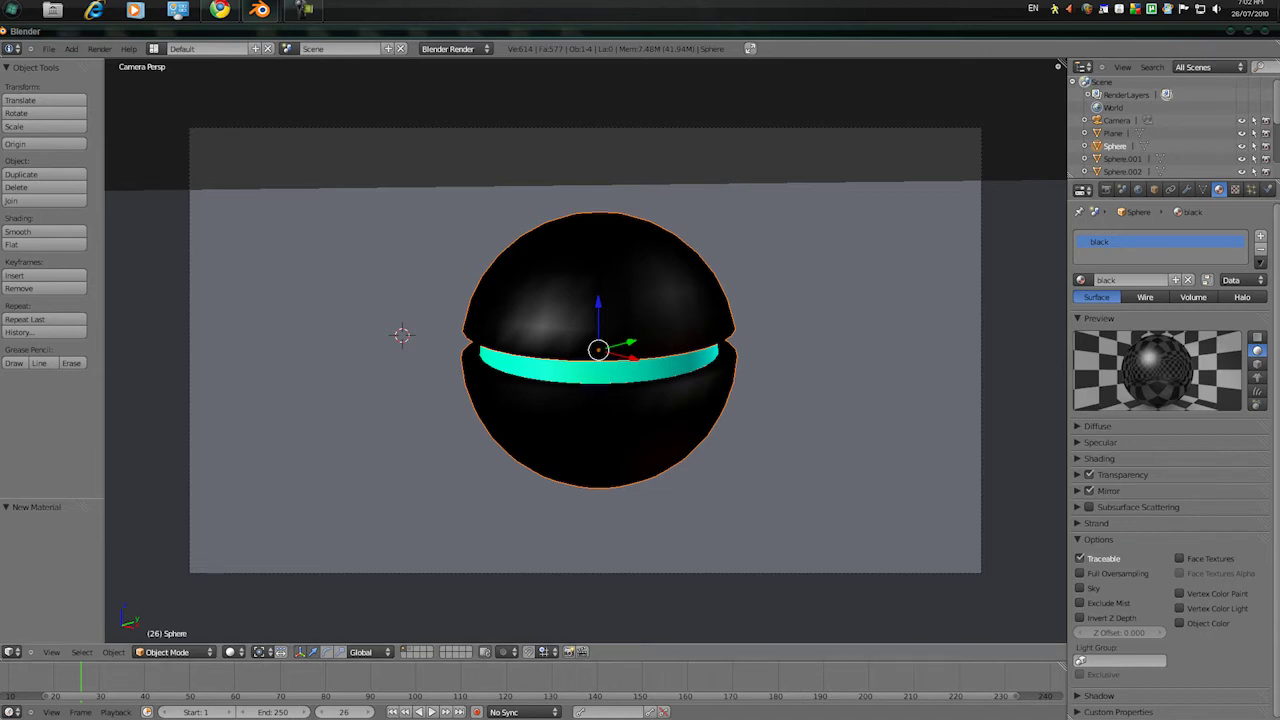
Assign the Glow 2 material to the inner band and set its diffuse colour to red (R 0.800, G 0.000, B 0.055)
right_click(598, 371)
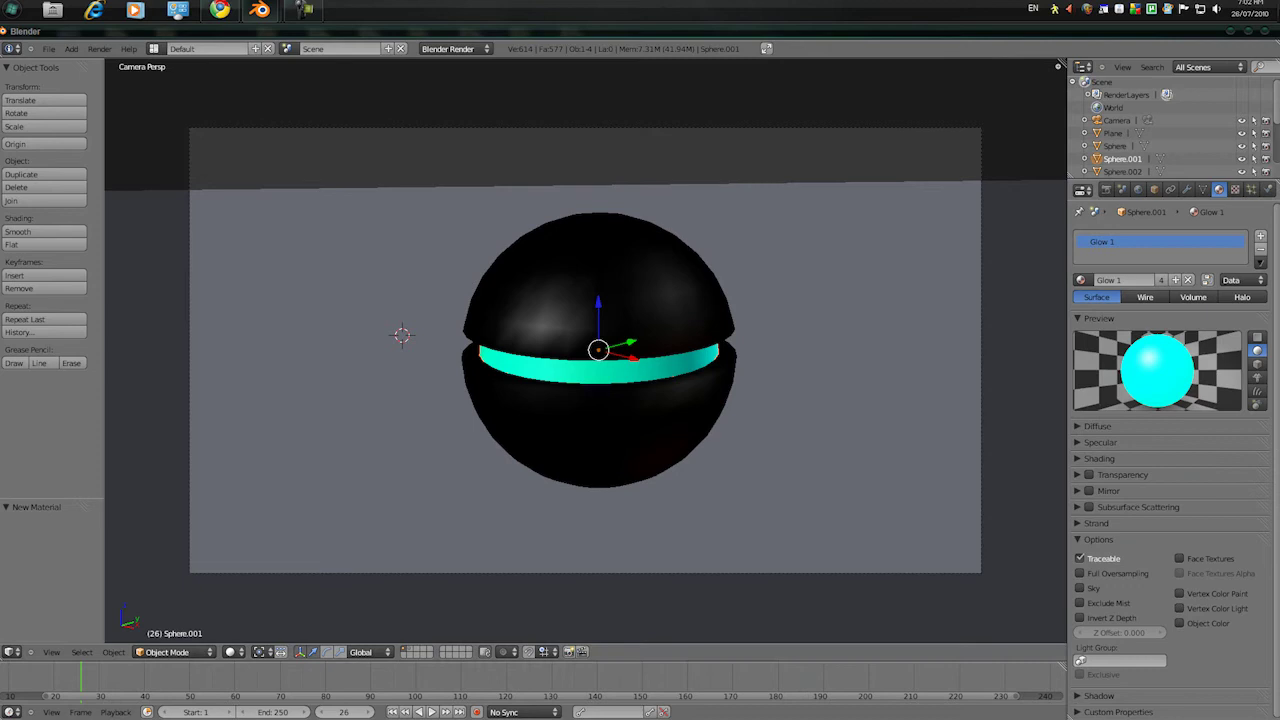
click(1081, 280)
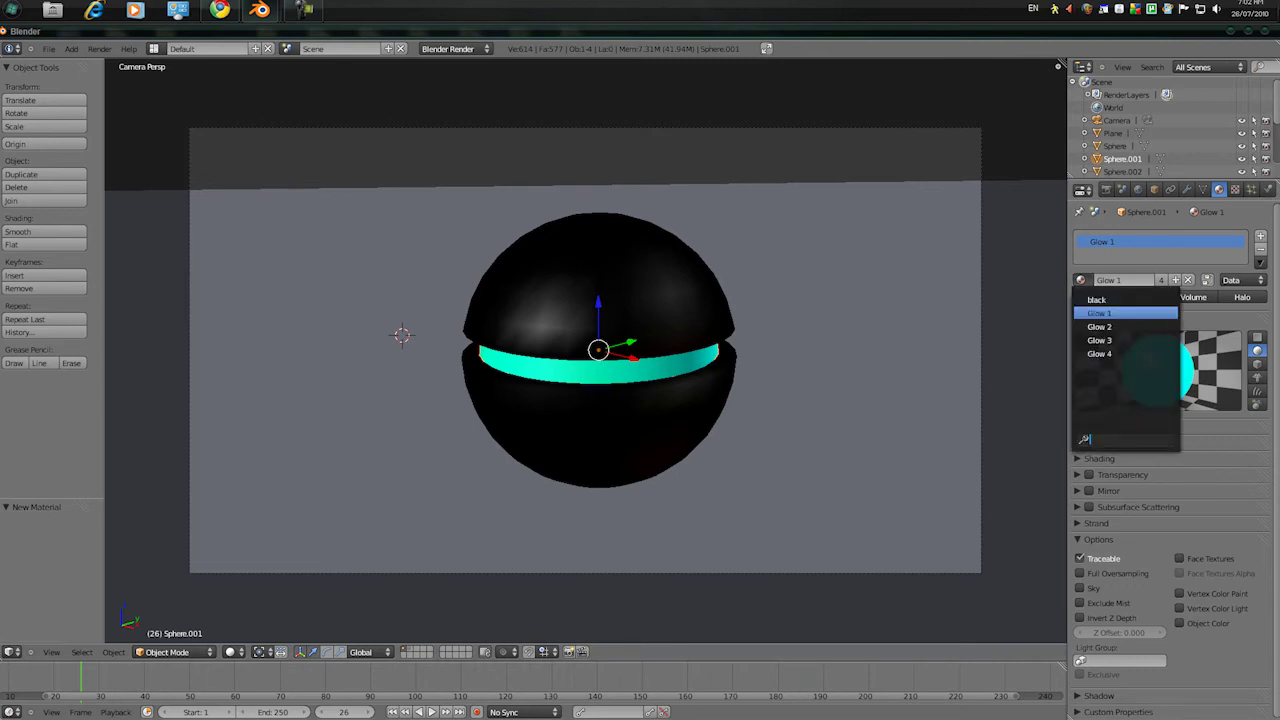
click(1100, 327)
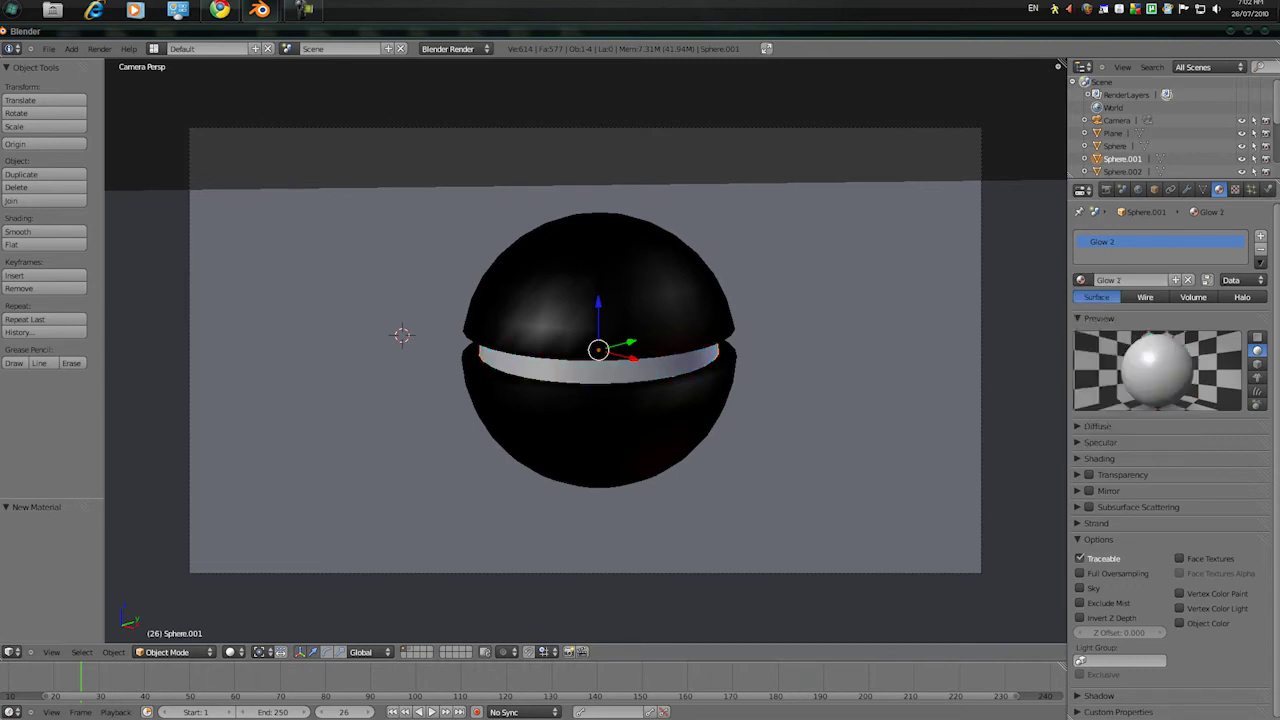
click(1097, 427)
click(1108, 445)
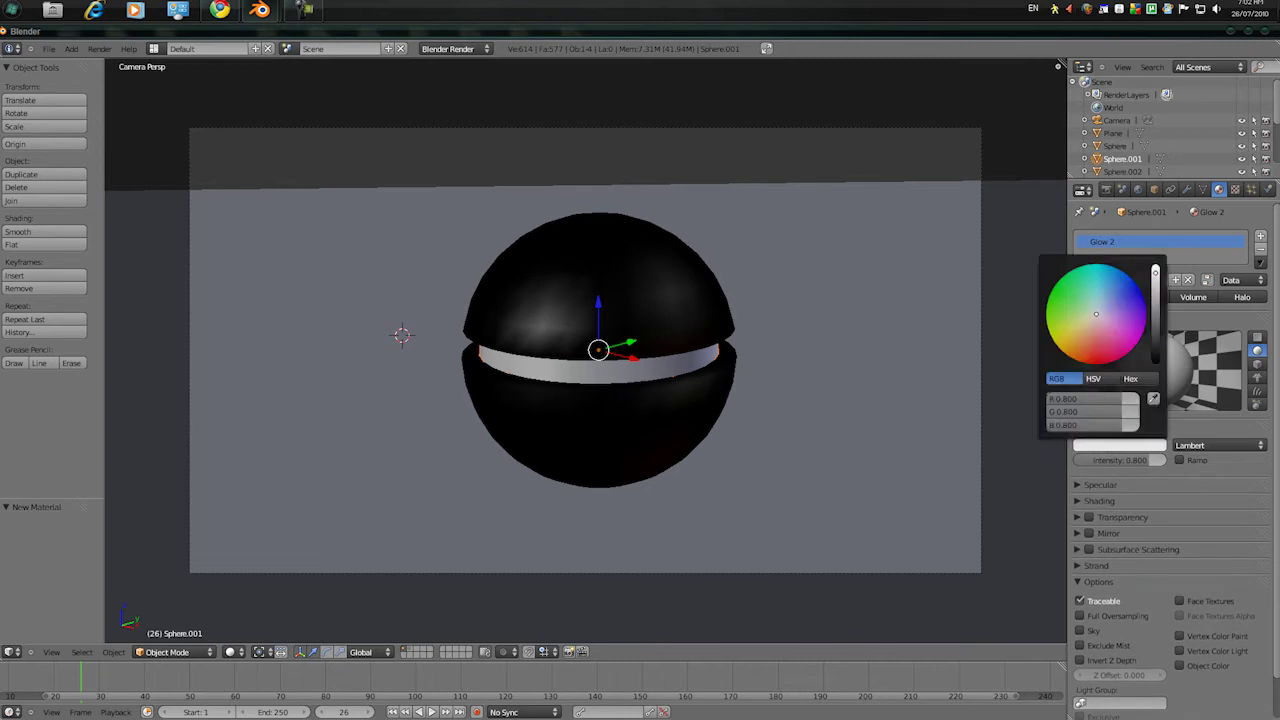
drag(1098, 340, 1101, 373)
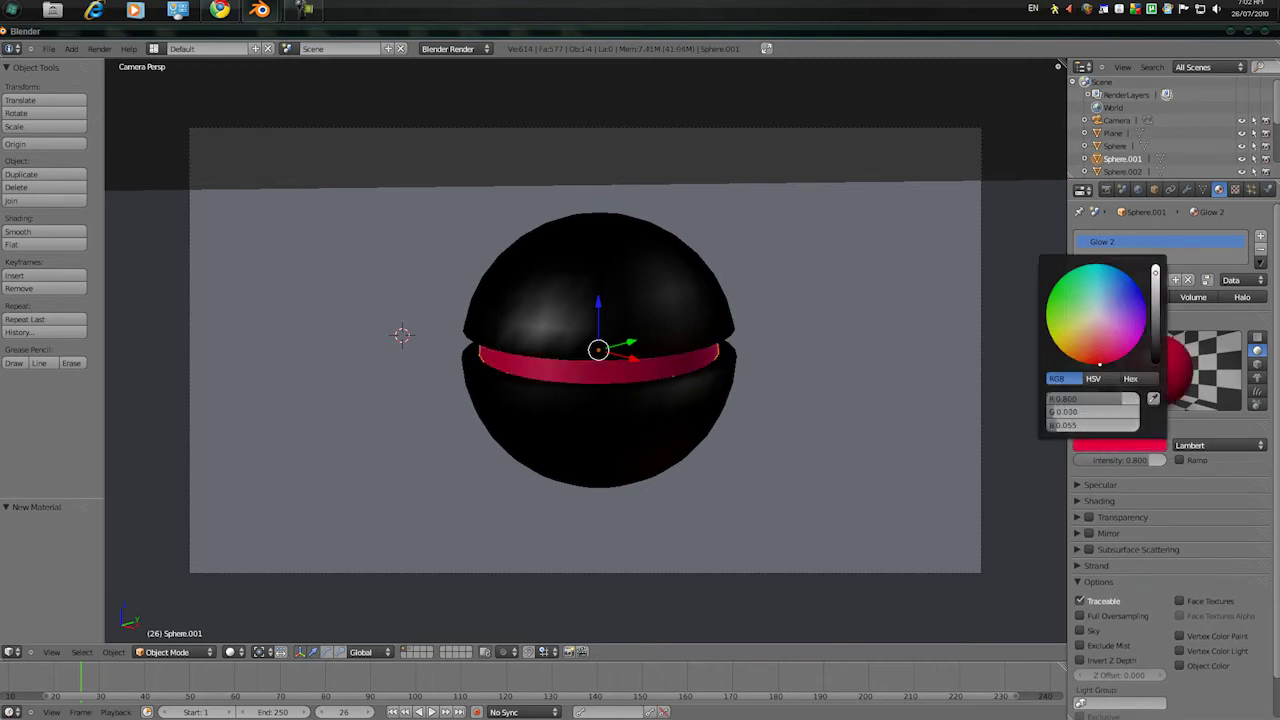
Enable Cubic Interpolation for the Glow 2 material and set its Emit to 2.00
click(1100, 484)
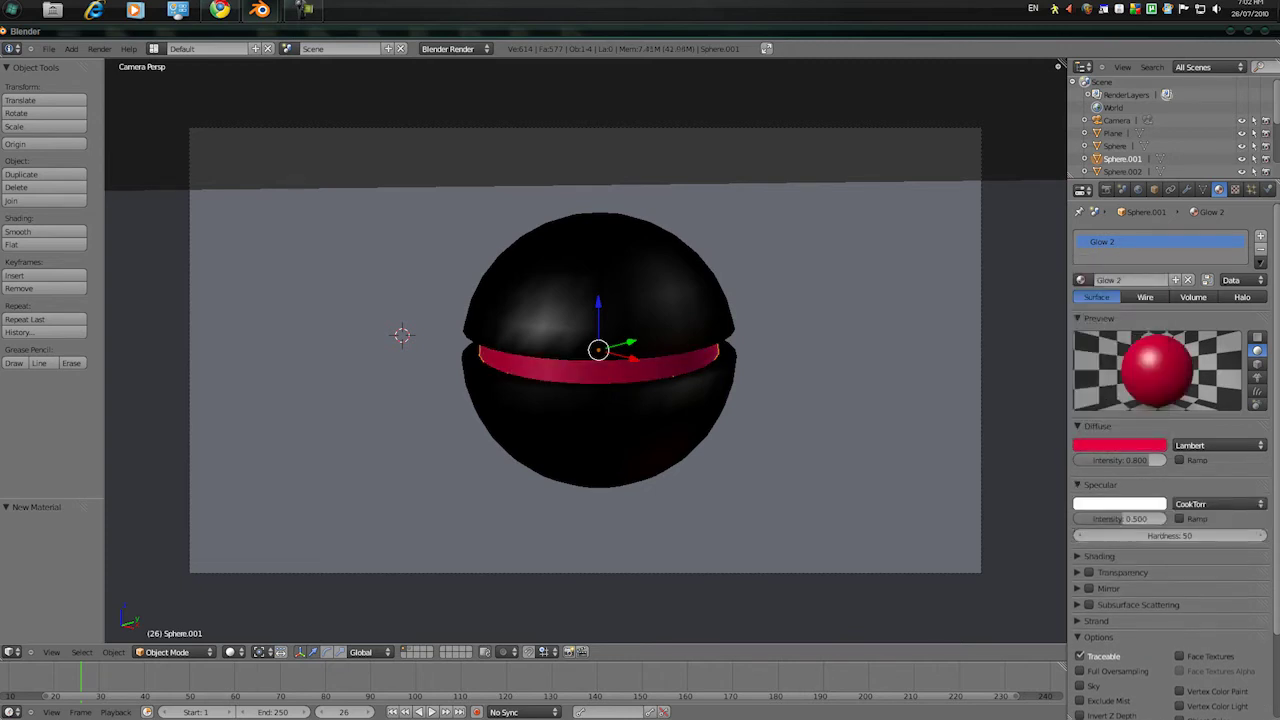
click(1099, 557)
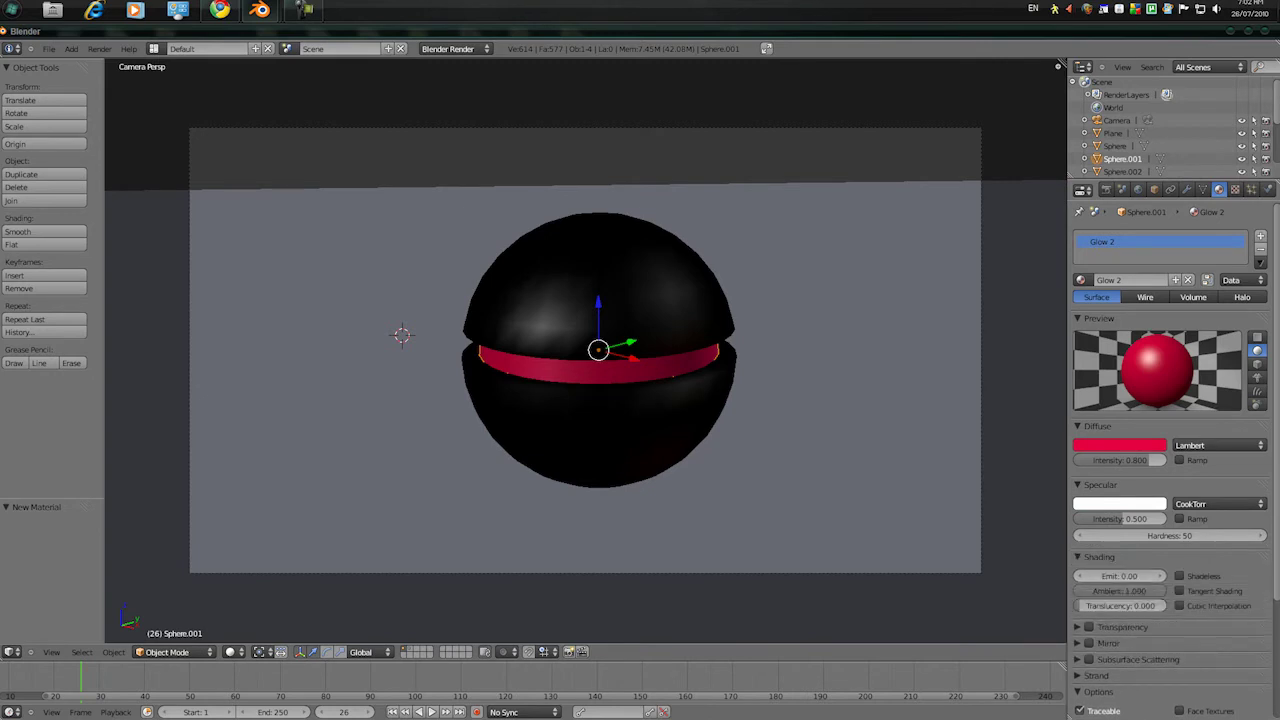
click(1181, 606)
drag(1118, 576, 1190, 576)
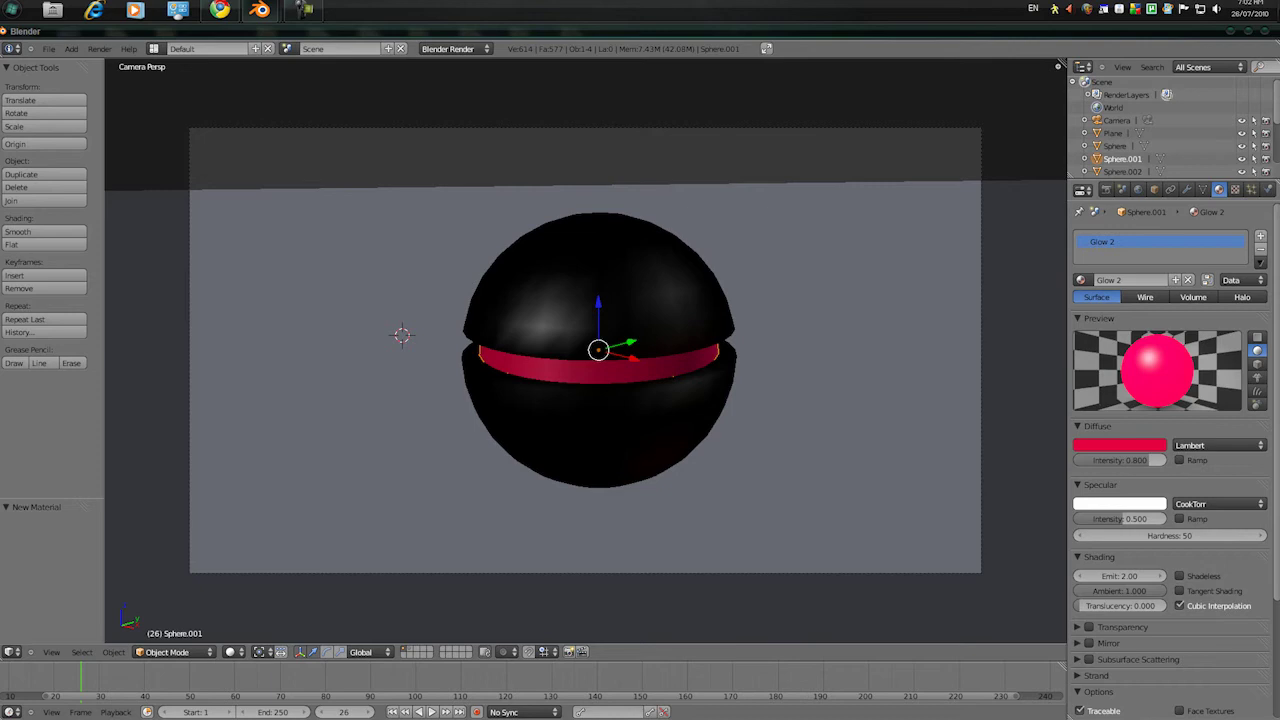
Switch the band to Glow 3, make its diffuse colour purple, and set Emit to 2.00 with Cubic Interpolation enabled
click(1082, 280)
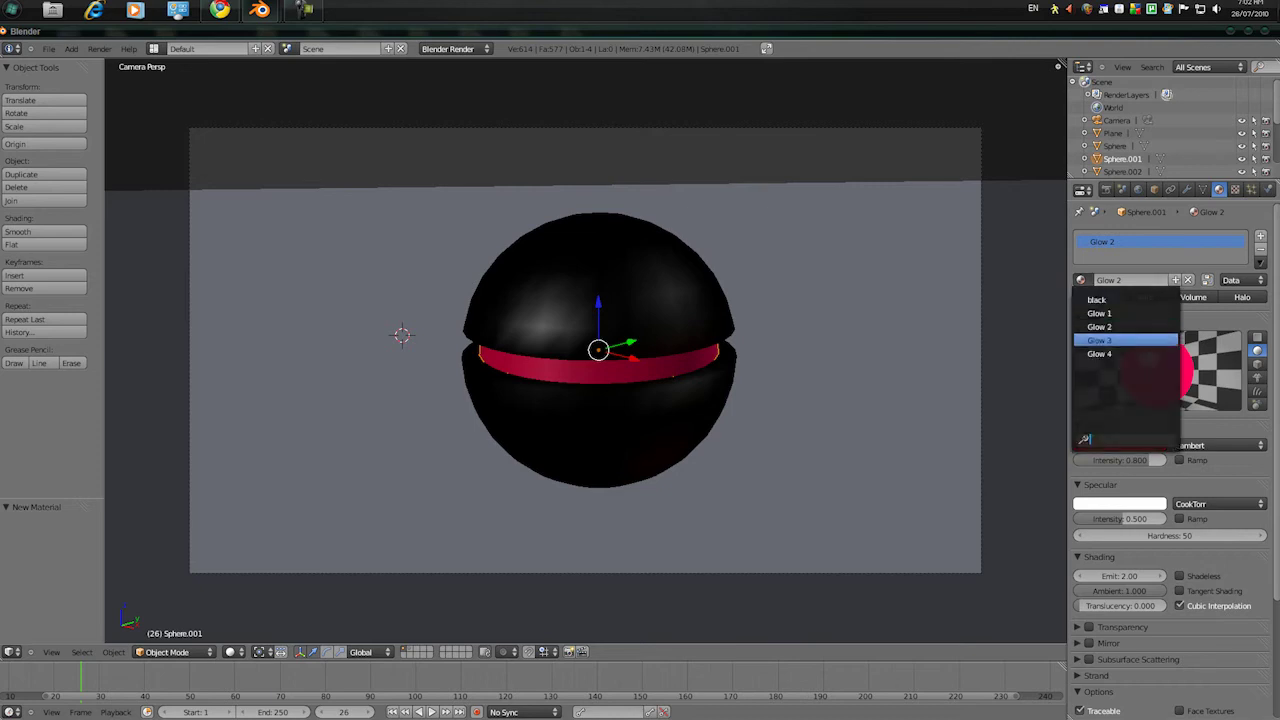
click(1100, 340)
click(1119, 445)
drag(1074, 301, 1146, 303)
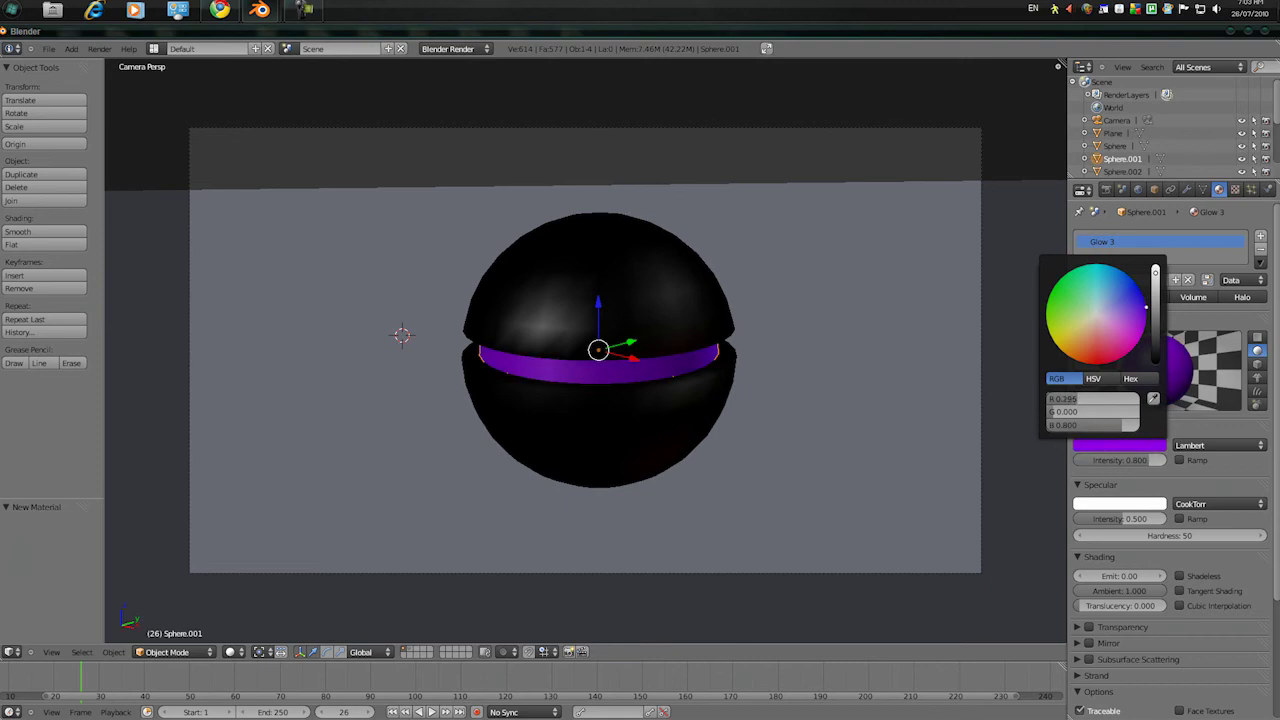
drag(1122, 576, 1207, 577)
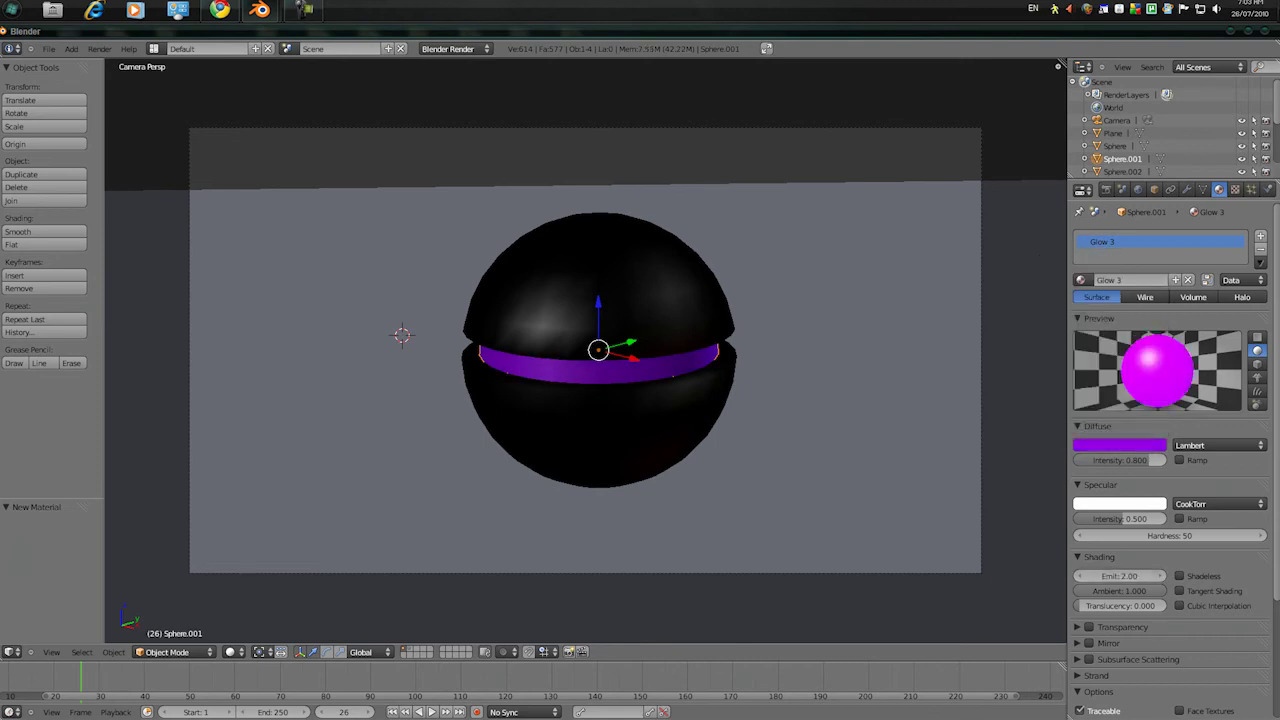
click(1208, 606)
Switch the inner band to the Glow 4 material and set its diffuse colour to yellow
click(1081, 280)
click(1100, 352)
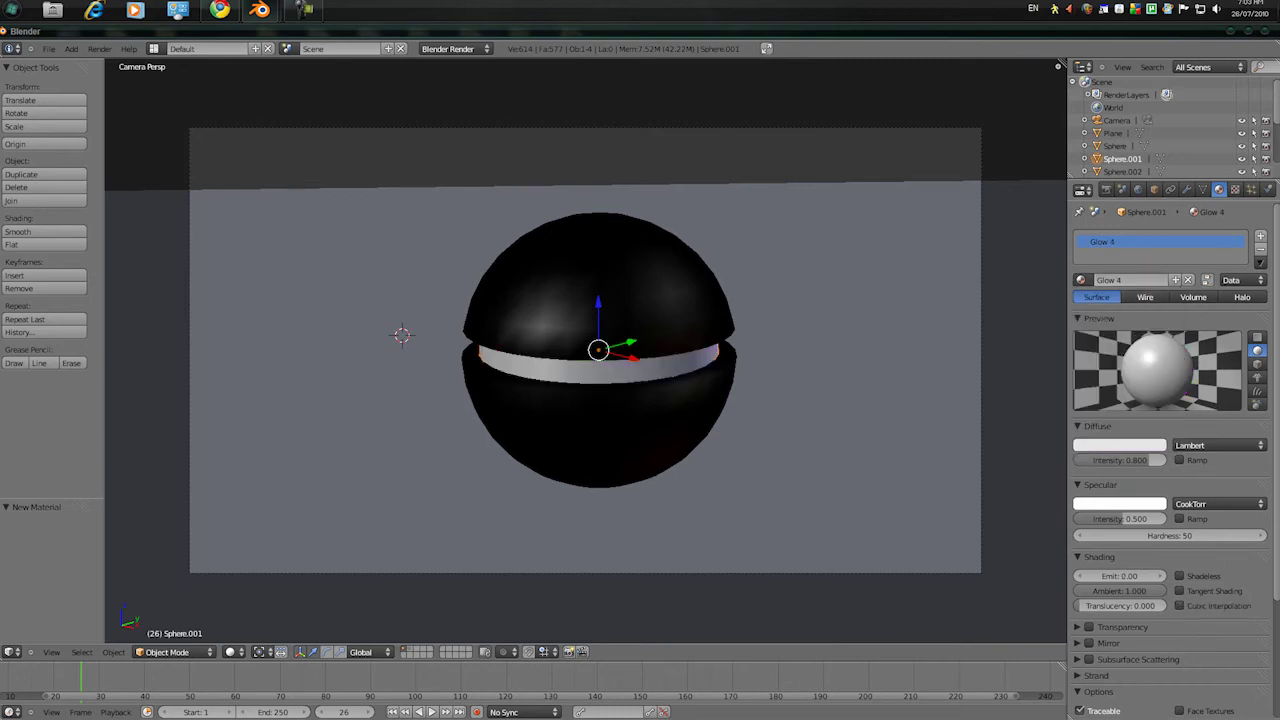
click(1120, 445)
mouse_move(1080, 341)
mouse_down()
mouse_move(1070, 355)
mouse_move(1054, 343)
mouse_up()
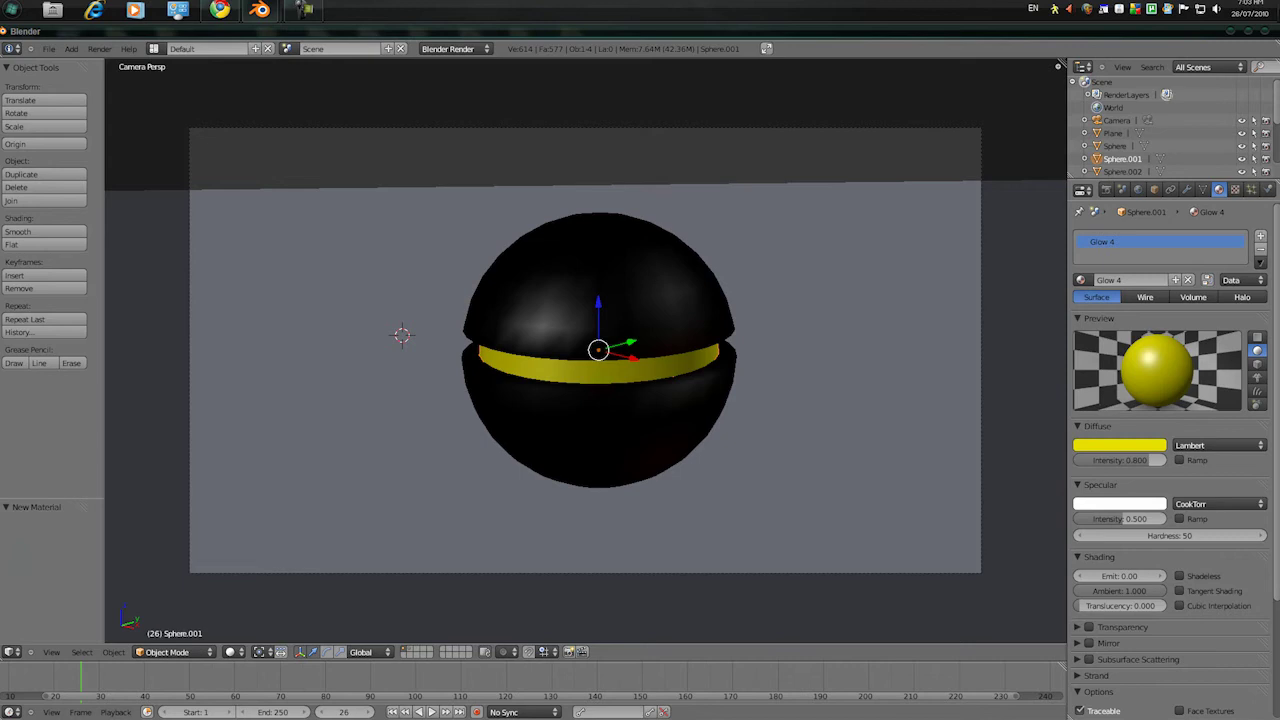
Enable Cubic Interpolation for the Glow 4 material and set its Emit to 2.00
click(1179, 605)
drag(1120, 576, 1230, 576)
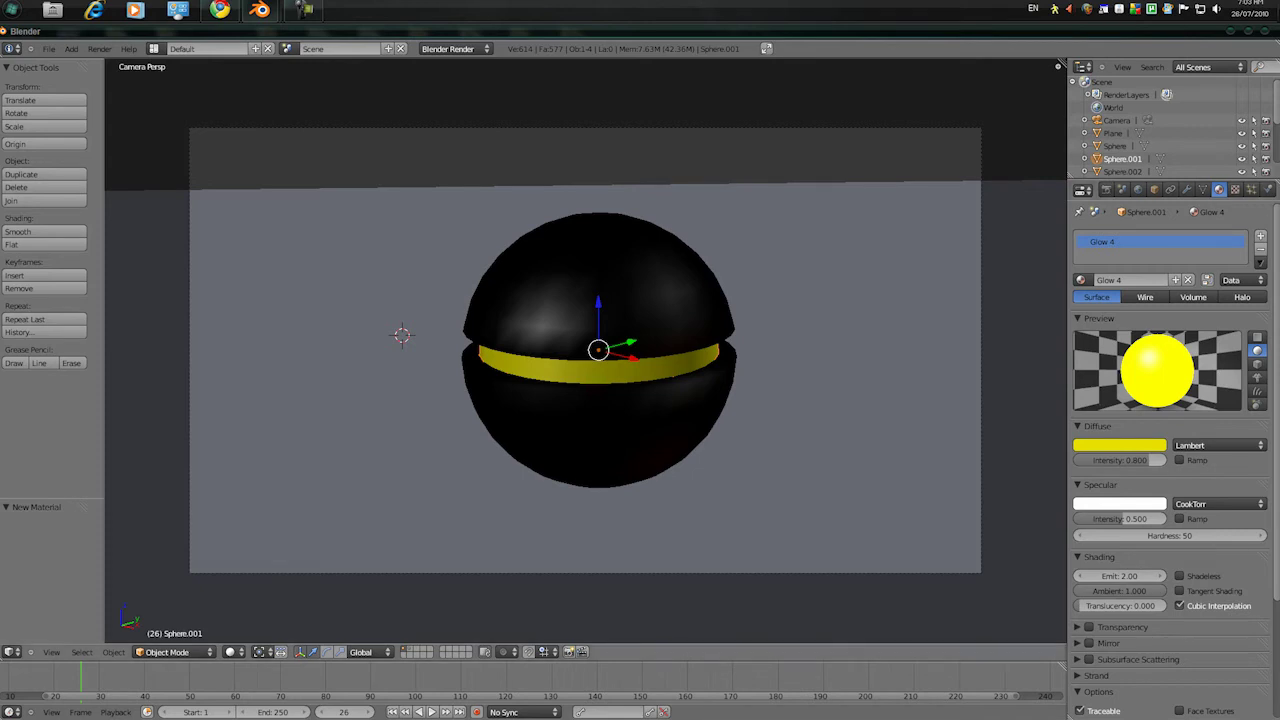
Create a new material for the ground plane and make its diffuse colour white
click(719, 313)
right_click(719, 313)
scroll(719, 313, down, 1)
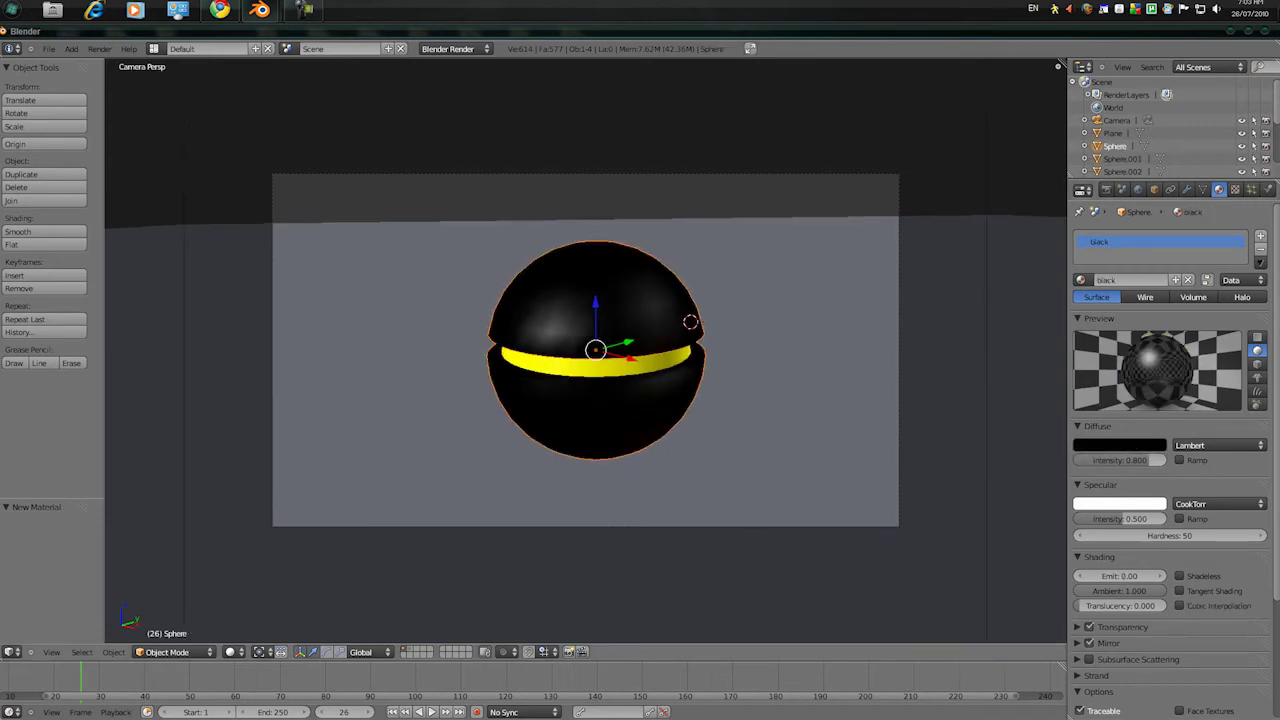
right_click(770, 330)
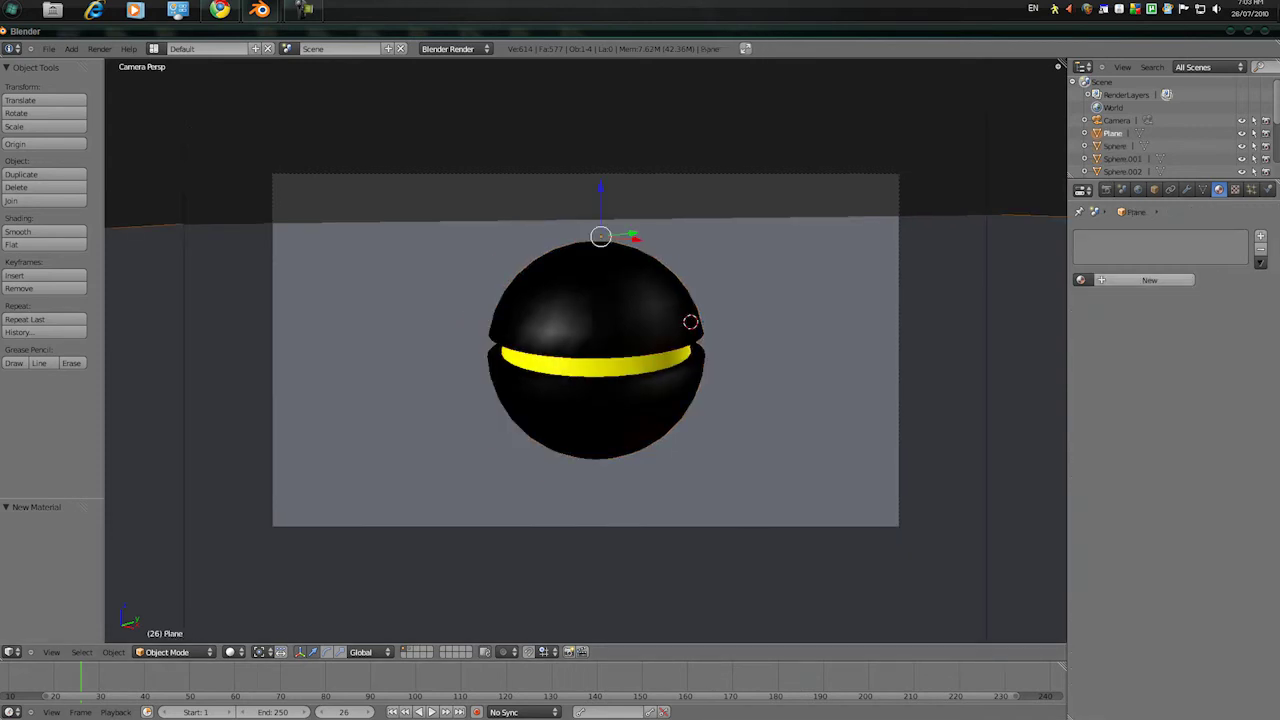
click(1149, 280)
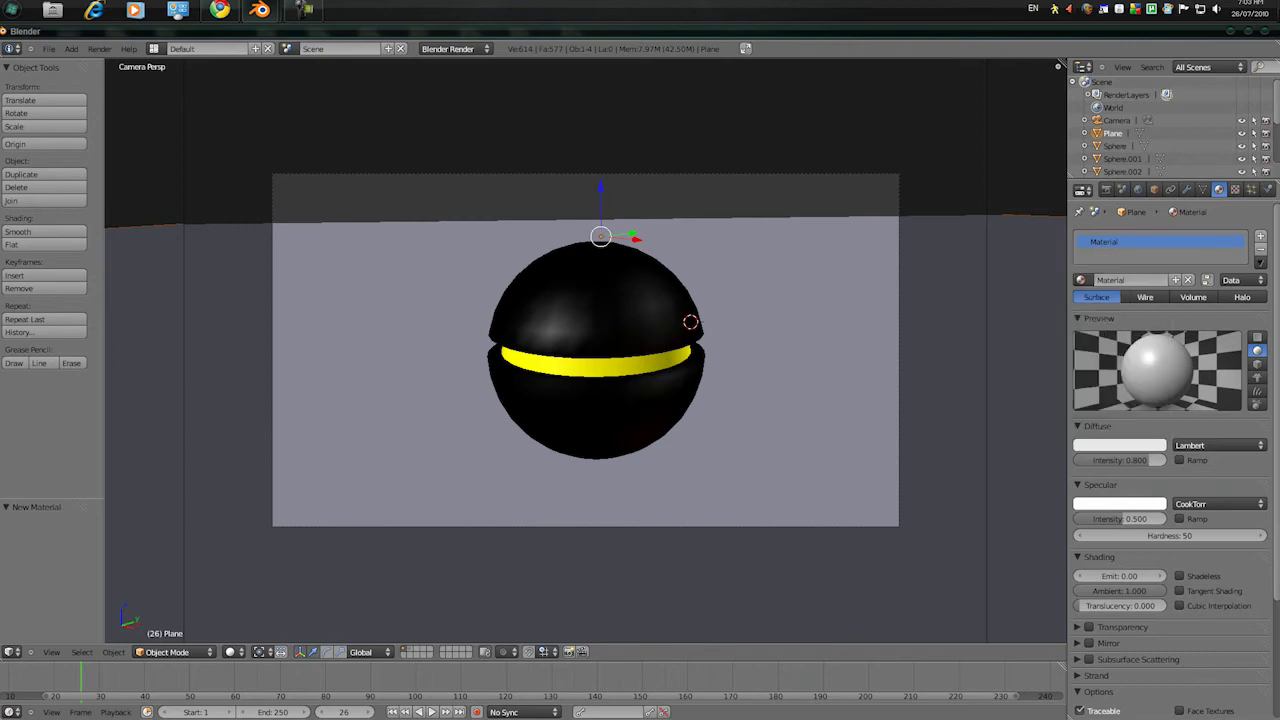
click(1150, 446)
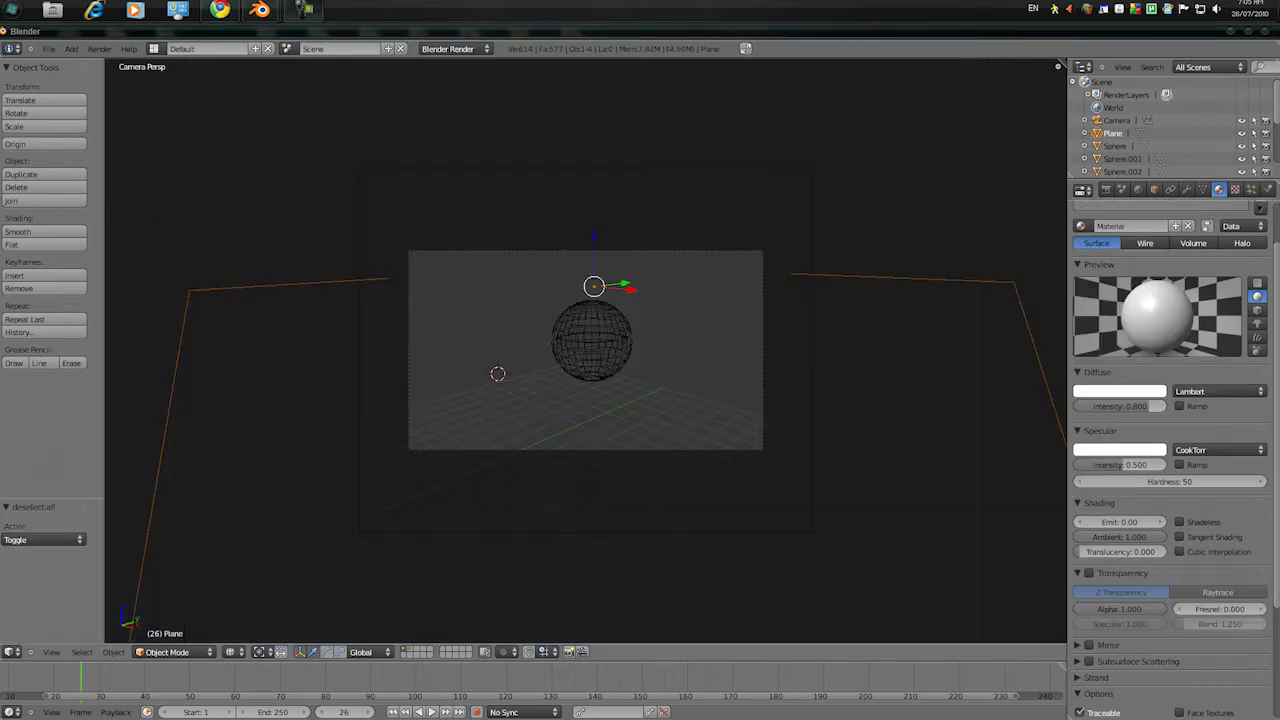
Move the three banded spheres from layer 2 to layer 1 and display layer 1
click(1016, 313)
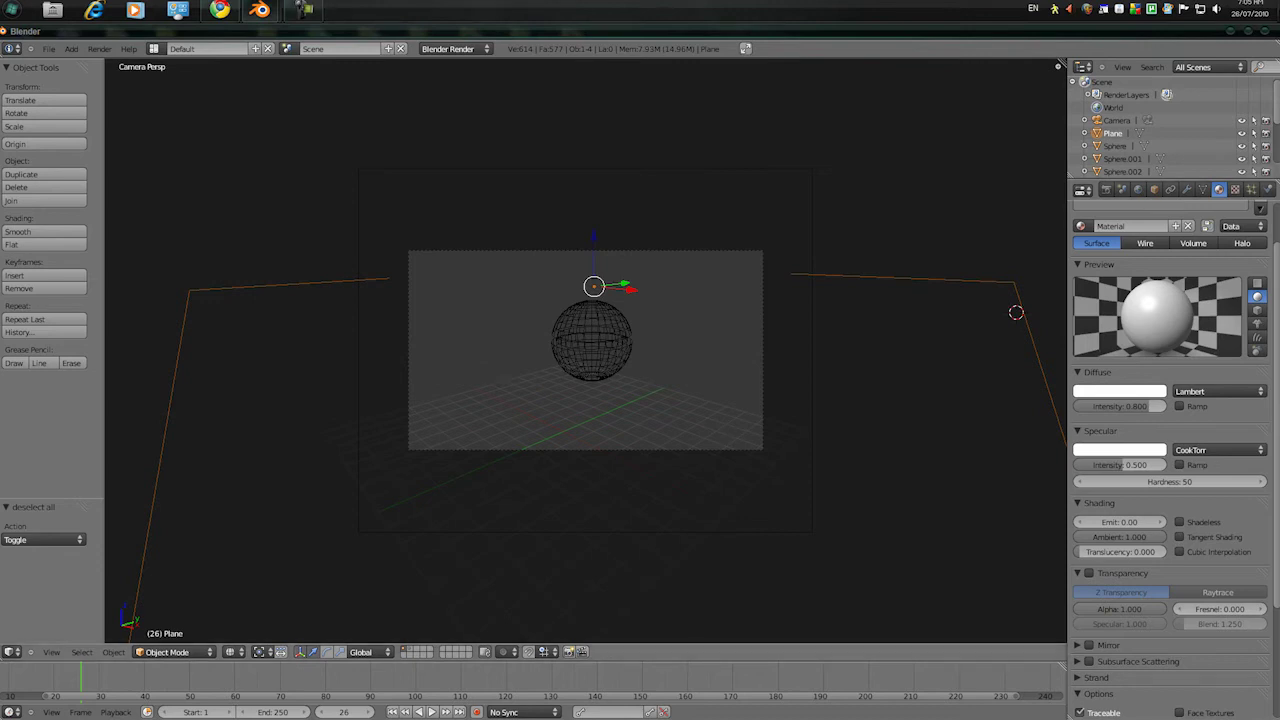
click(581, 359)
scroll(581, 359, down, 2)
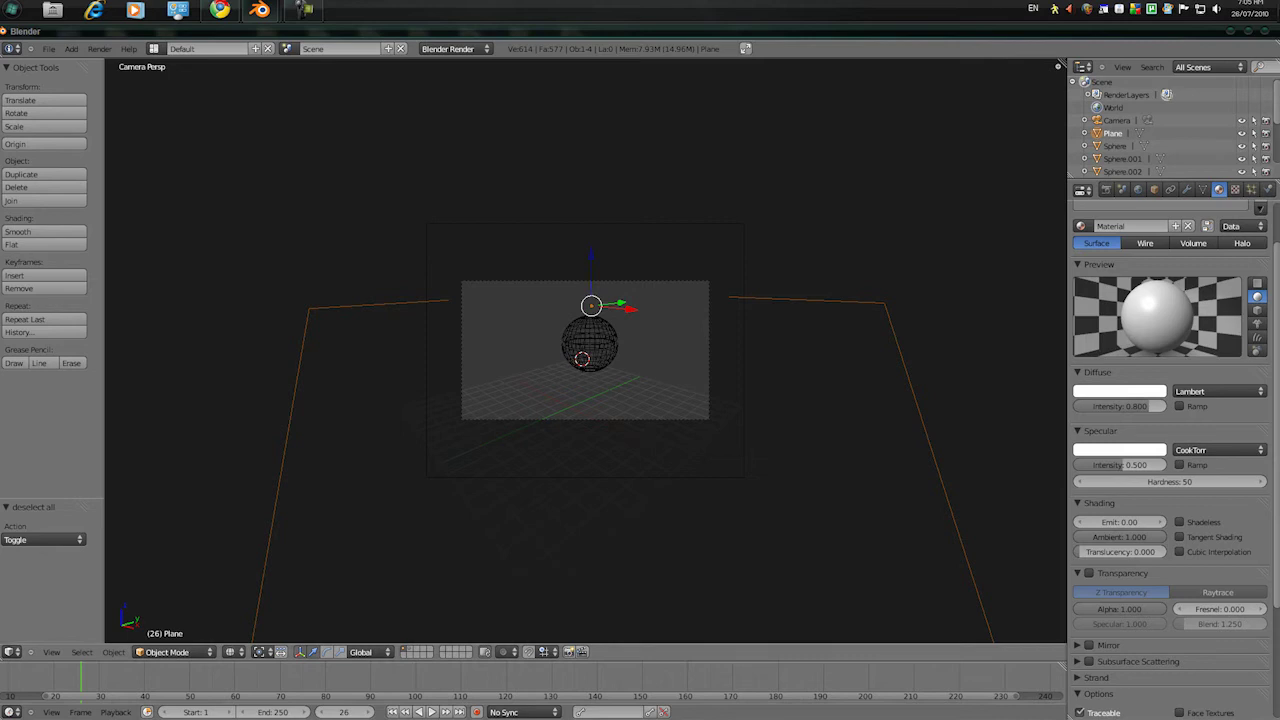
key(2)
key(b)
drag(498, 384, 752, 300)
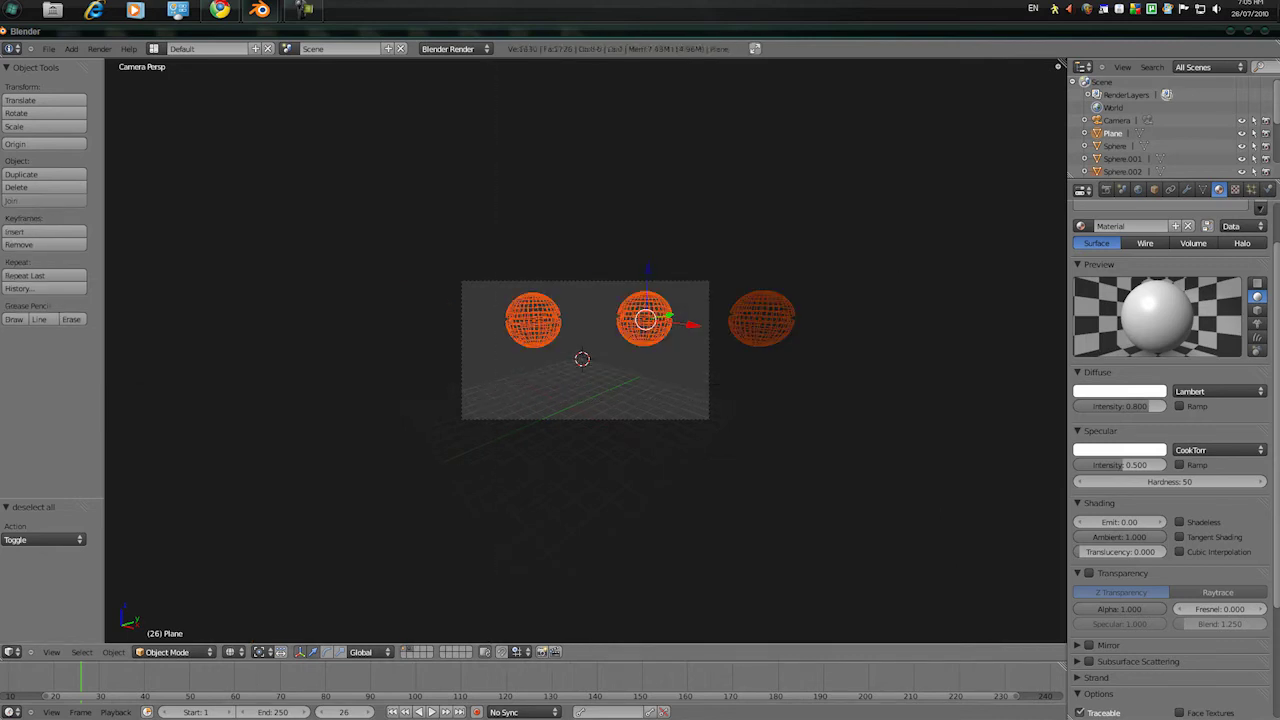
key(m)
key(1)
key(1)
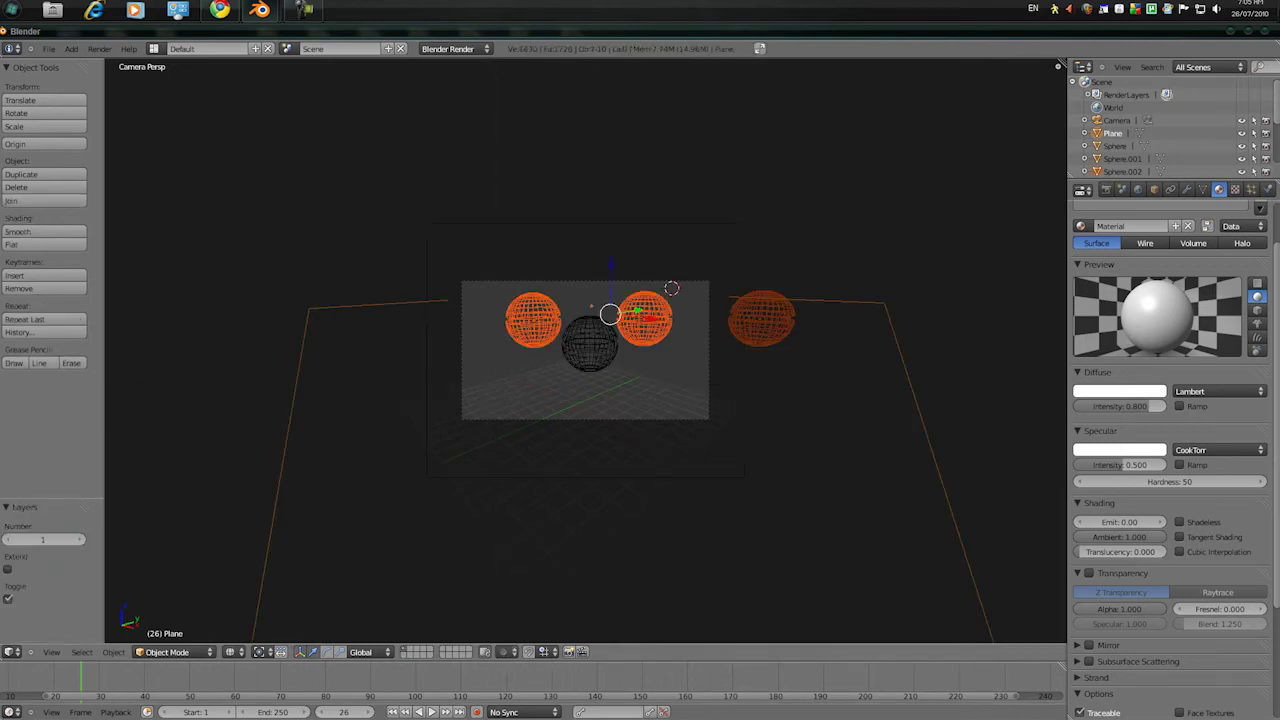
Move the camera by X 3.130, Y 3.532 and Z 0.741, and view the scene from the top
right_click(744, 390)
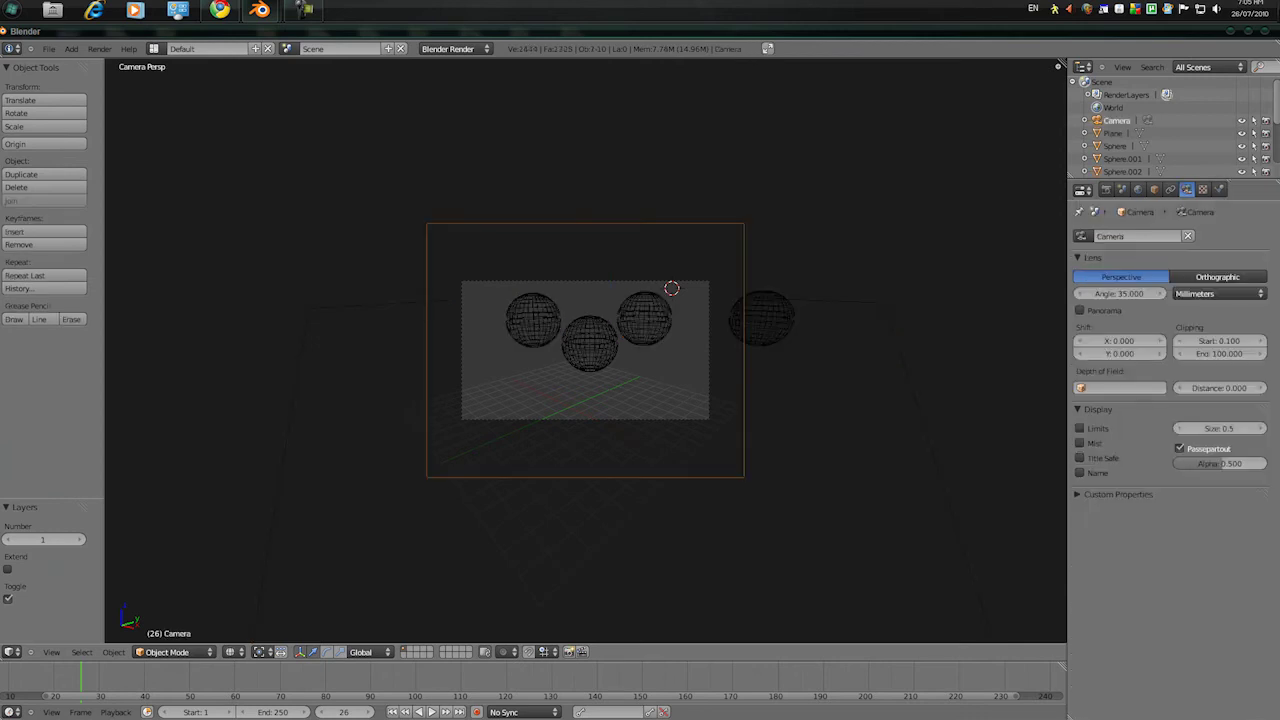
key(g)
click(954, 350)
key(KP_7)
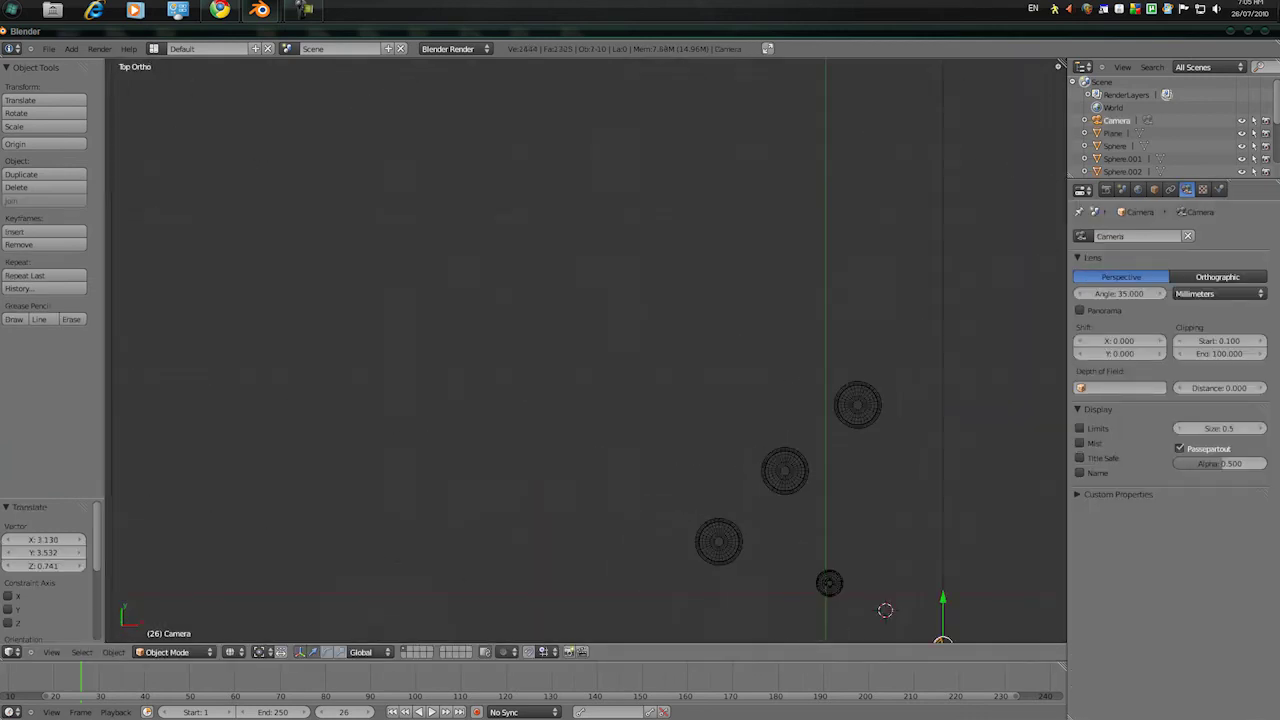
Widen the properties area and split the 3D view into a top view and a camera view side by side
drag(1067, 120, 1013, 120)
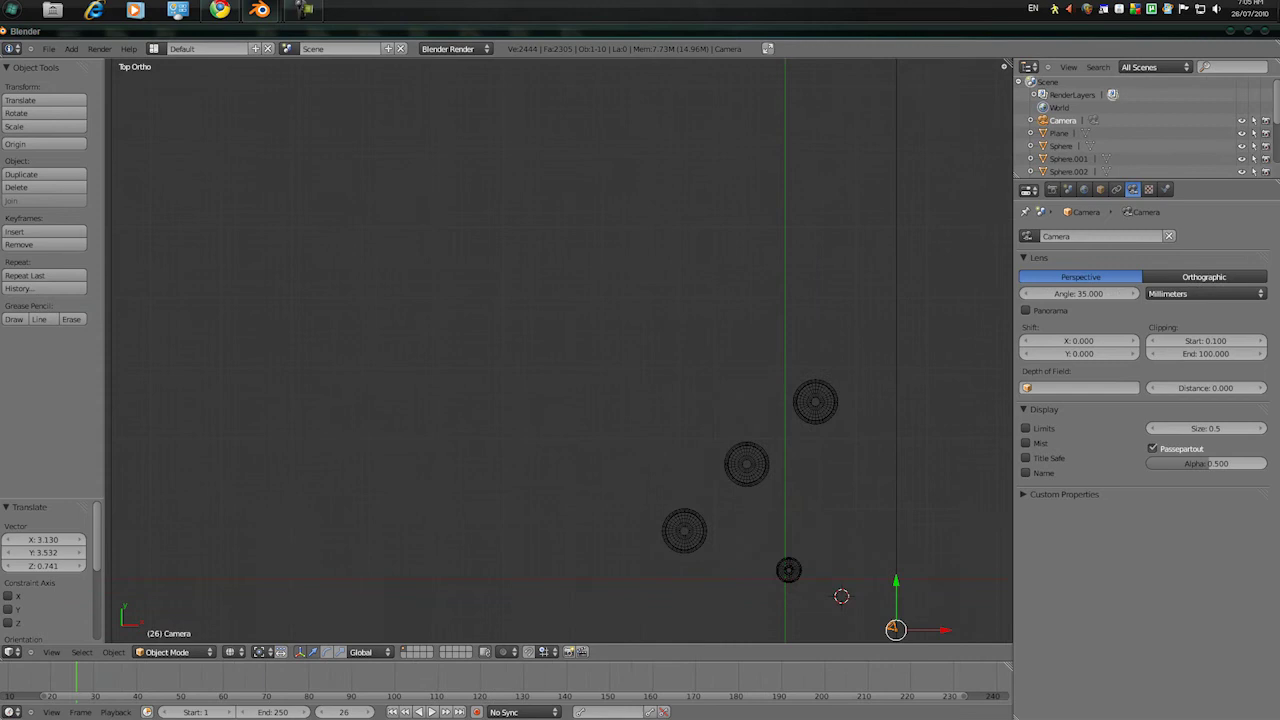
drag(1004, 67, 704, 75)
key(t)
key(KP_0)
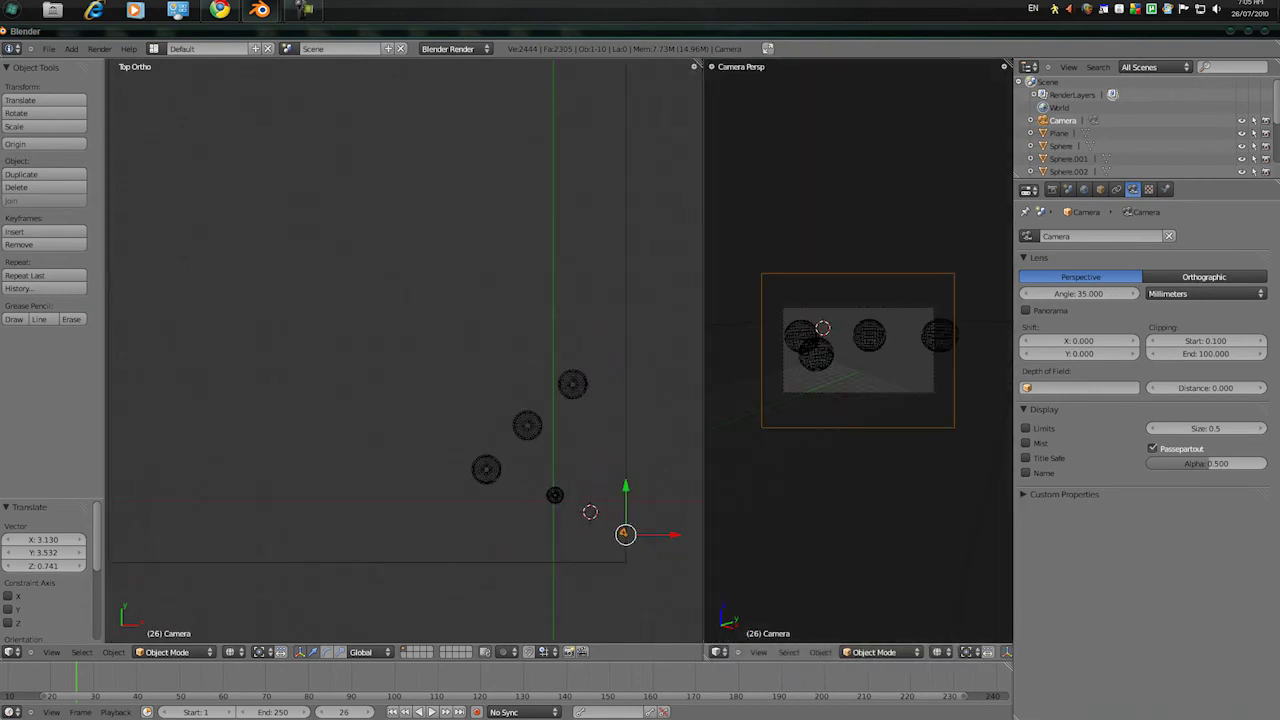
Move the camera farther from the spheres by X 8.120 and Y -3.625, and test-render the scene
key(g)
click(670, 548)
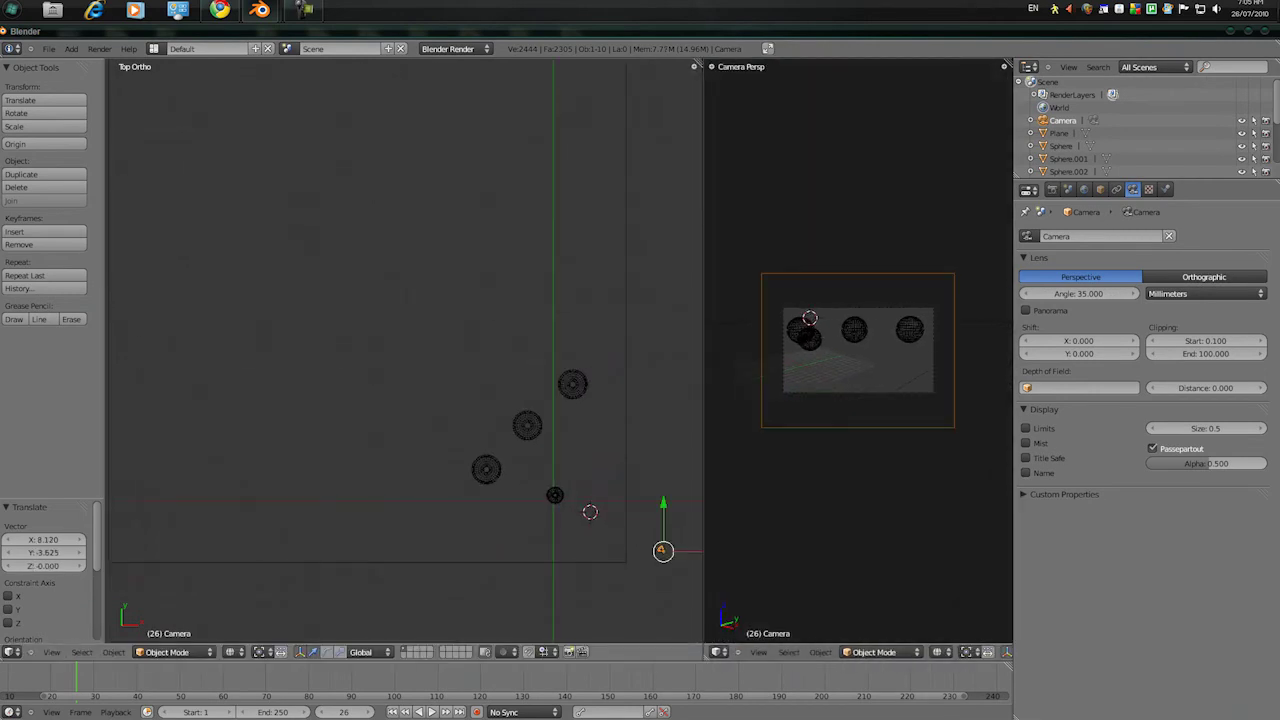
key(F12)
key(Escape)
Assign the Glow 3 material to the inner band of the large sphere farthest left in the camera view
middle_drag(500, 450, 398, 438)
scroll(437, 322, up, 4)
scroll(398, 438, up, 3)
middle_drag(440, 400, 312, 390)
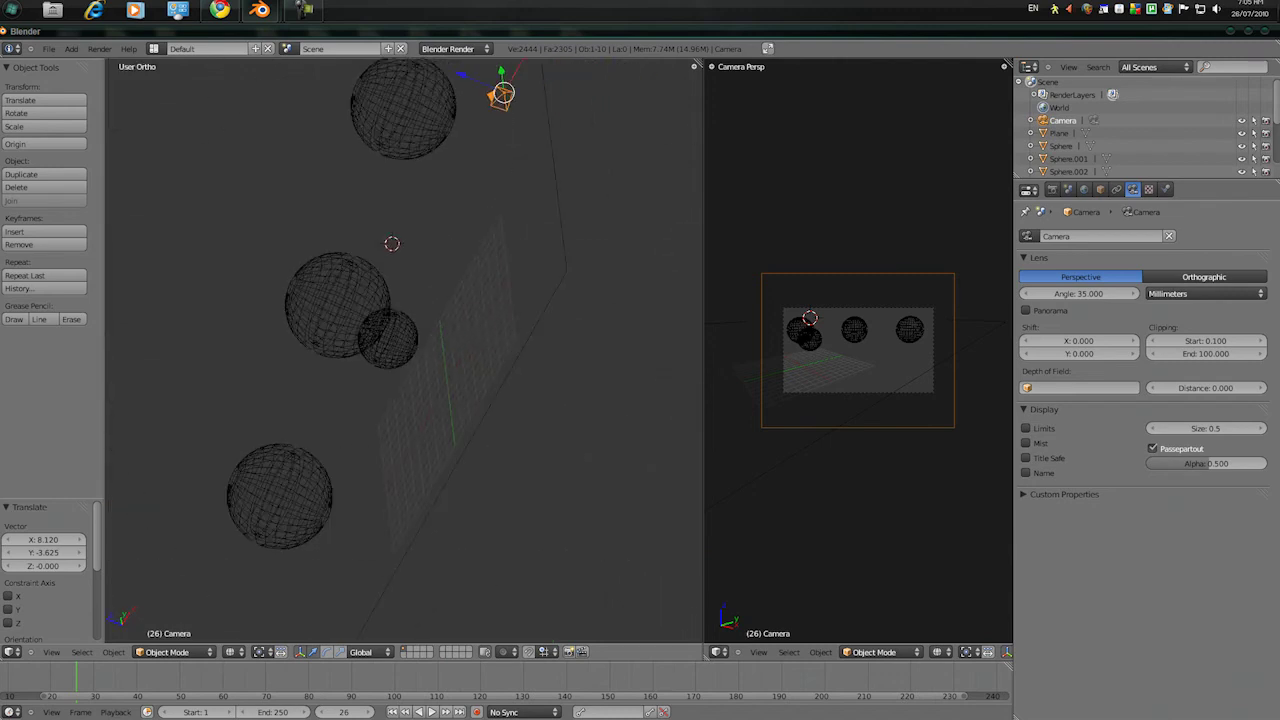
right_click(338, 304)
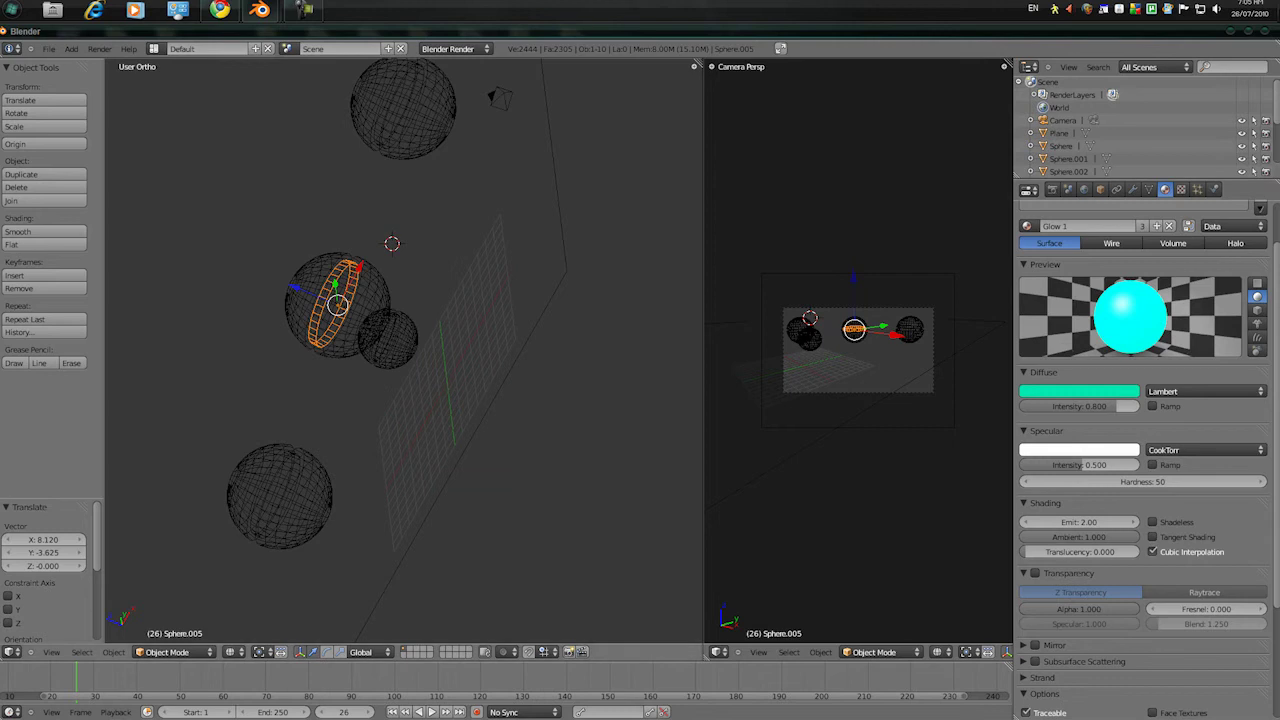
right_click(338, 300)
right_click(388, 339)
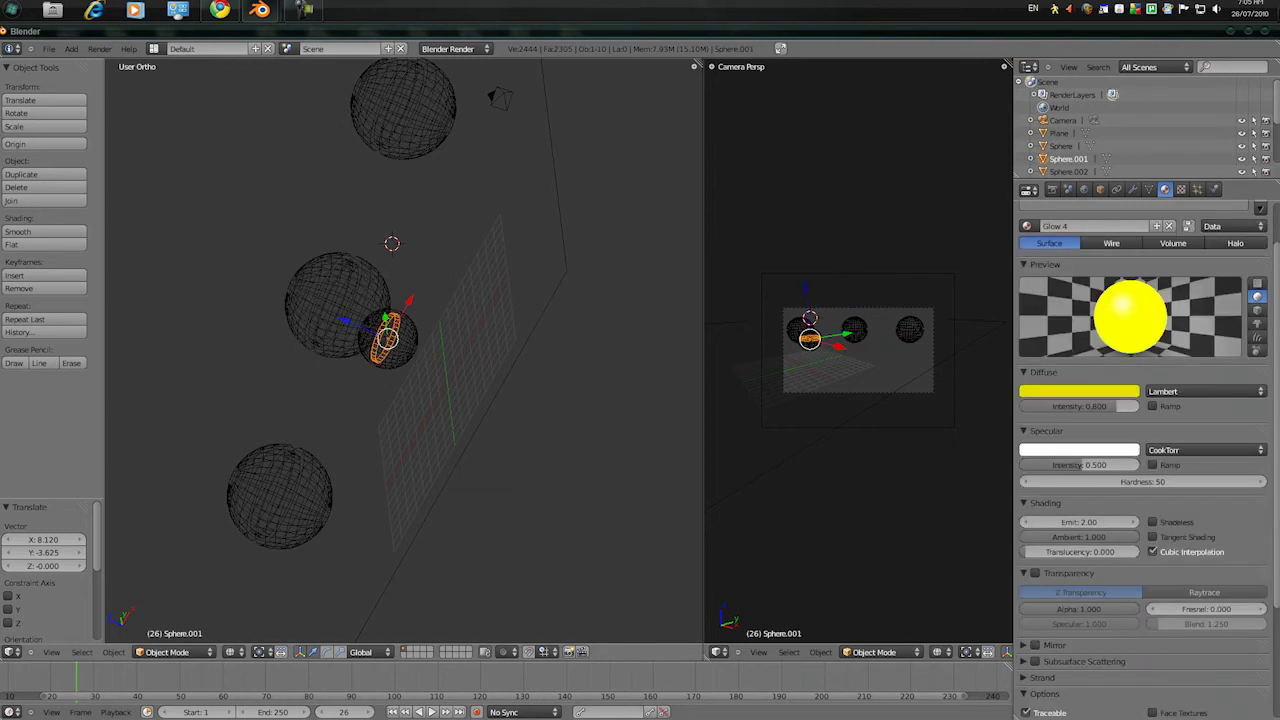
right_click(280, 495)
right_click(280, 495)
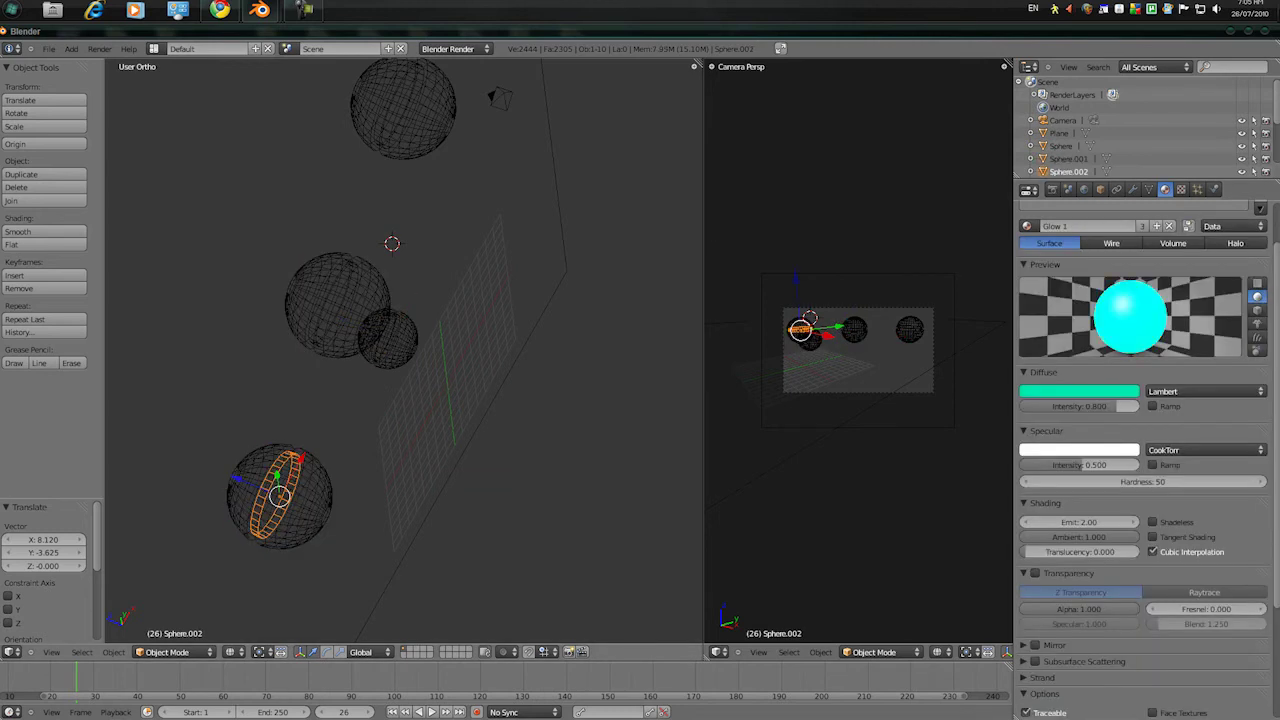
click(1028, 226)
click(1056, 286)
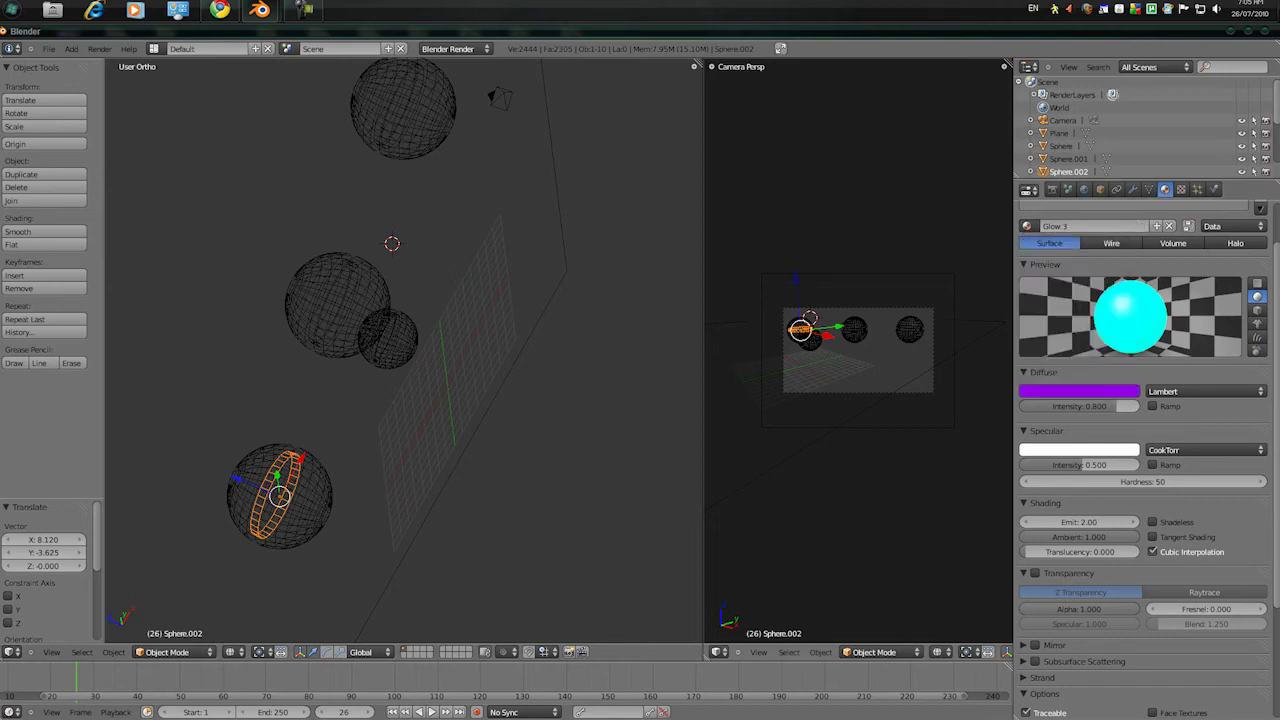
Assign the Glow 2 material to the inner band of the middle large sphere and test-render the scene
right_click(338, 303)
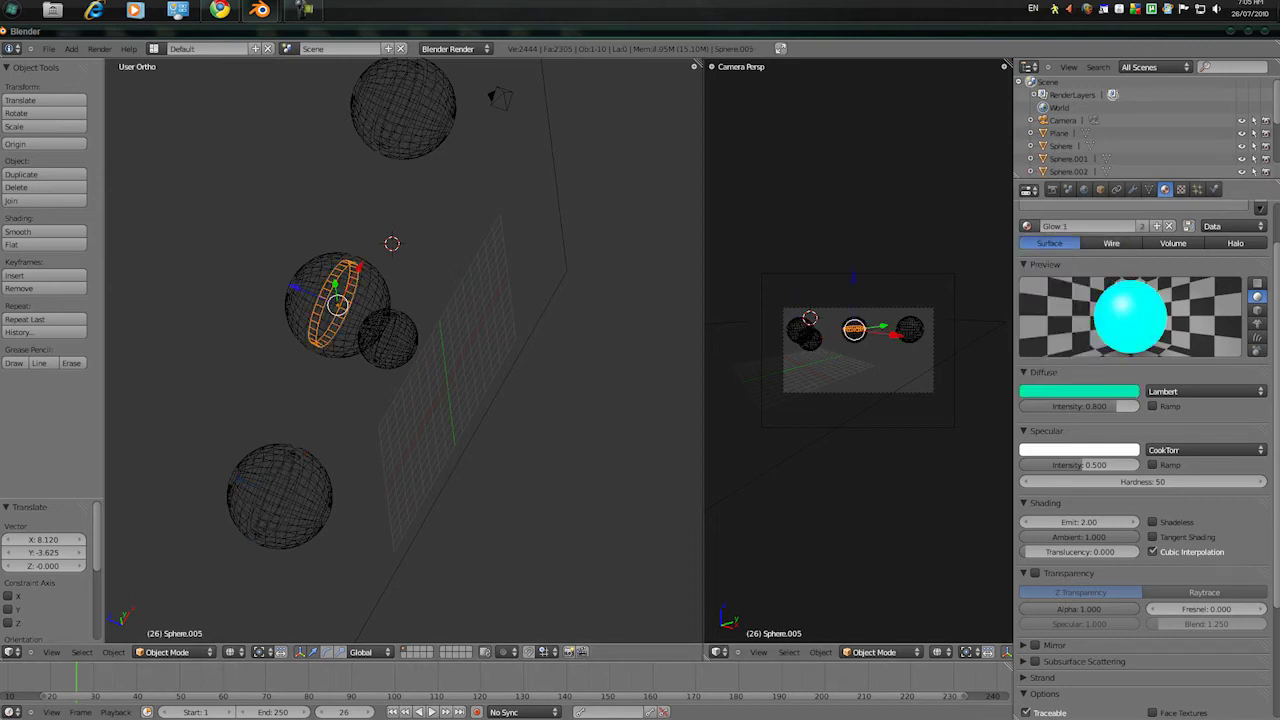
click(1028, 226)
click(1056, 273)
middle_drag(400, 350, 423, 380)
key(F12)
key(Escape)
Assign the black material to the outer shell of the sphere with the purple band
right_click(278, 514)
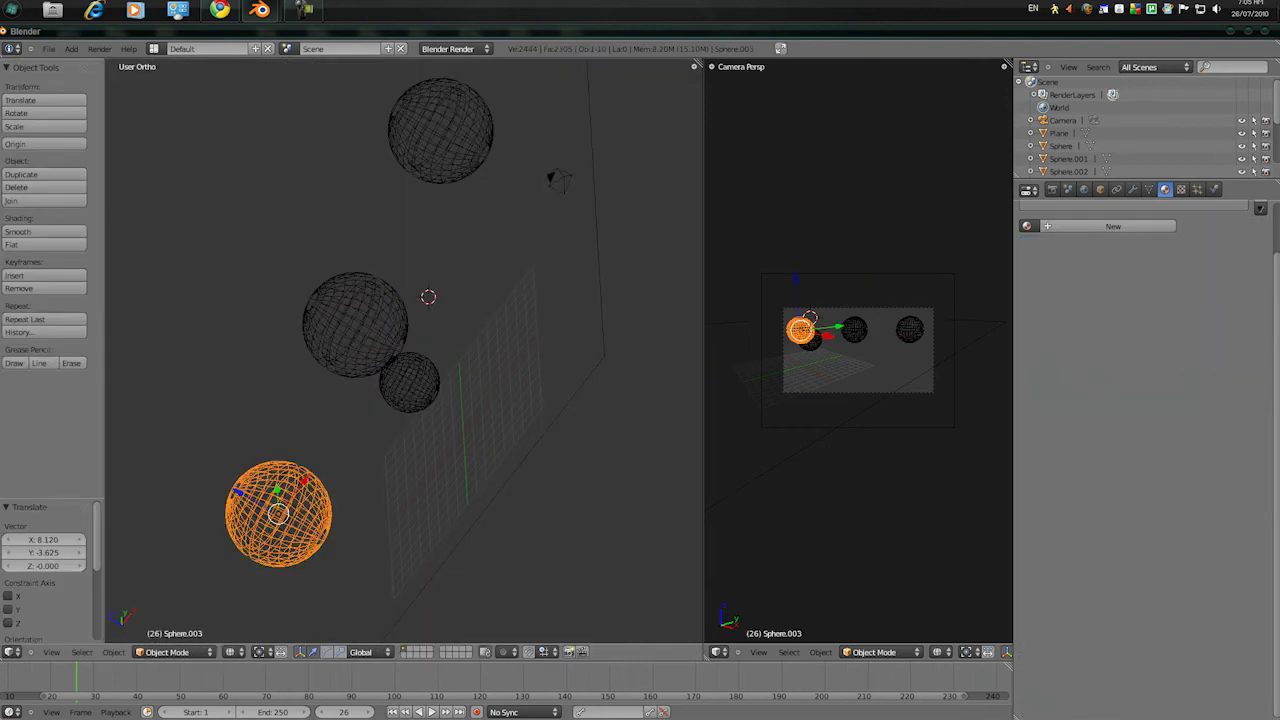
click(1116, 226)
click(1027, 226)
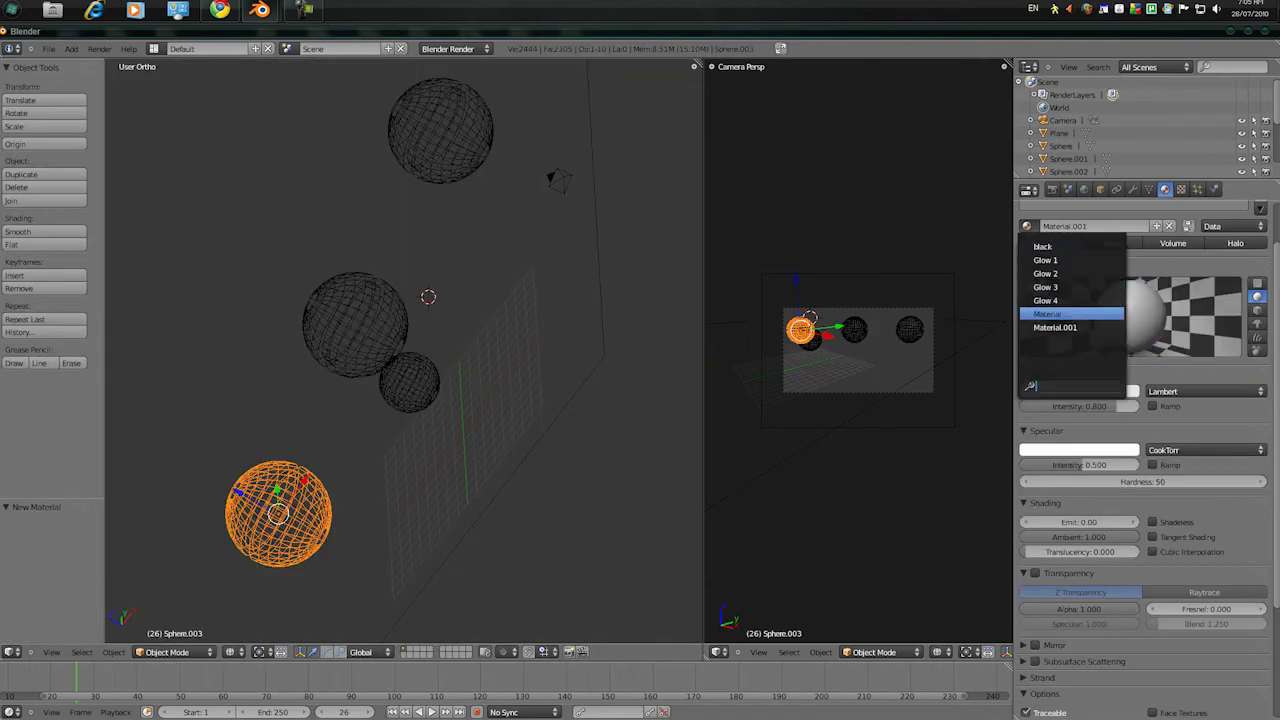
click(1060, 247)
Assign the black material to the outer shells of the two remaining large spheres
right_click(355, 322)
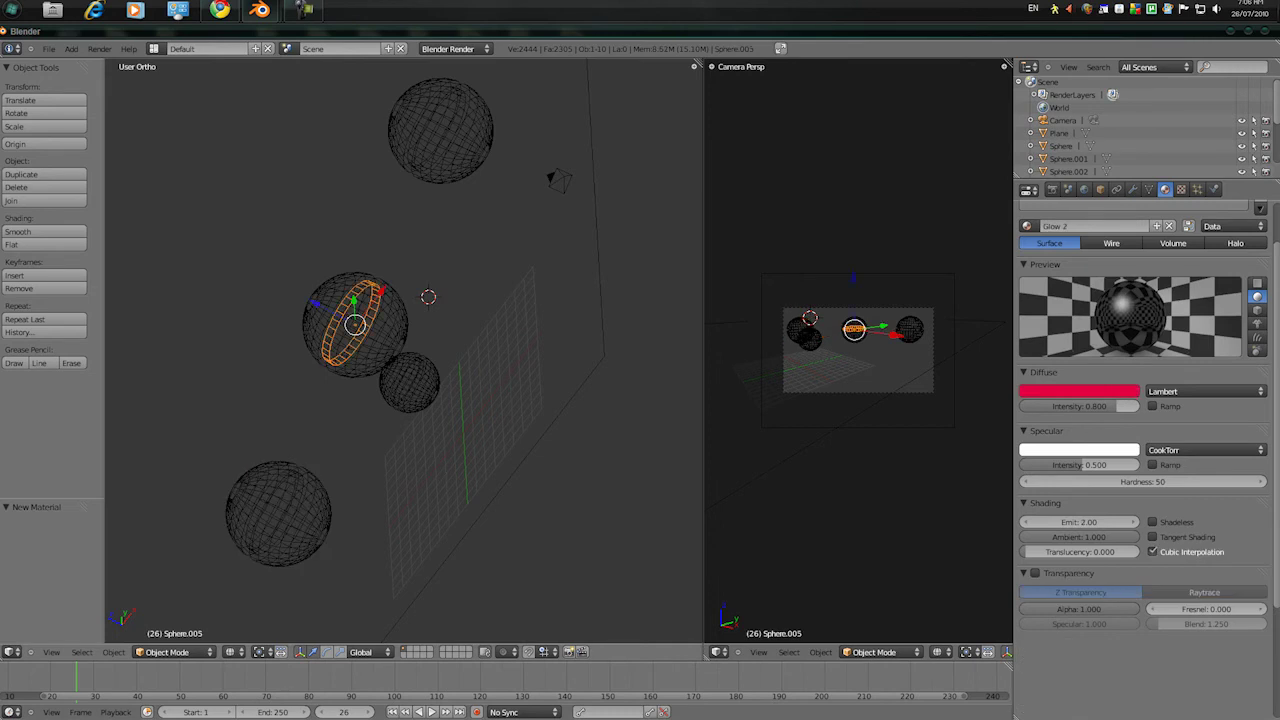
right_click(355, 322)
click(1027, 226)
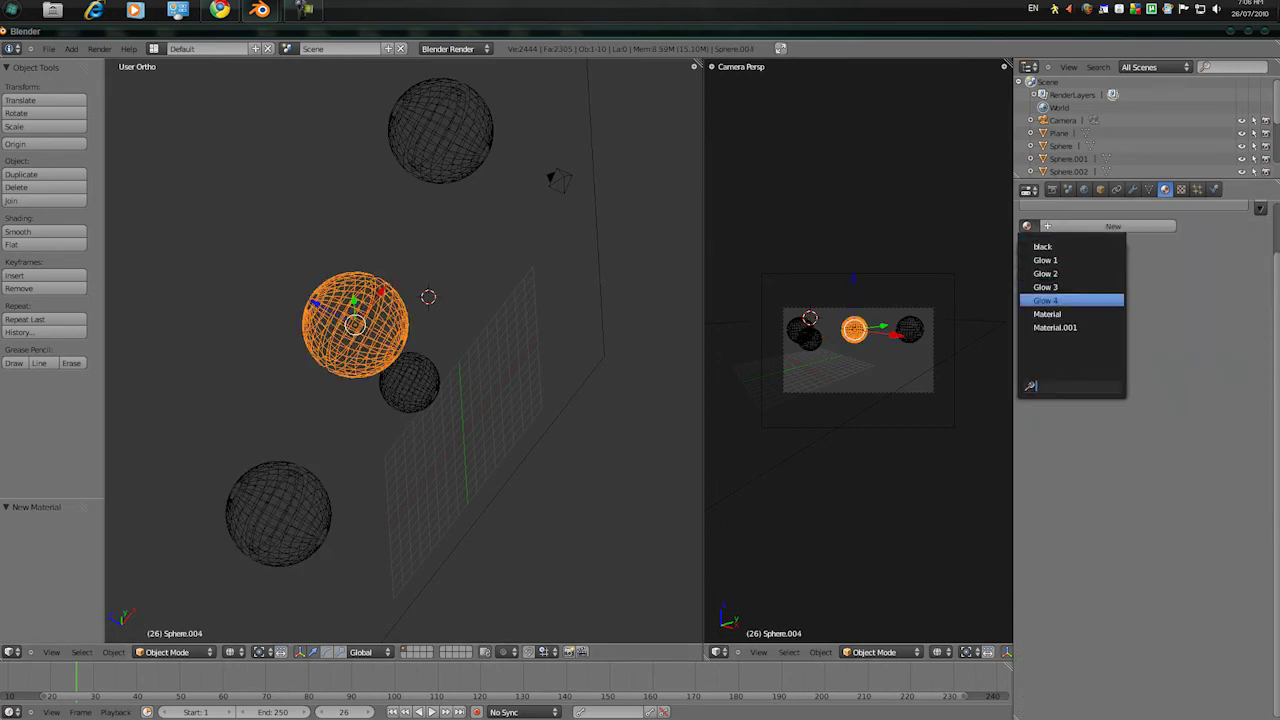
click(1060, 247)
right_click(440, 130)
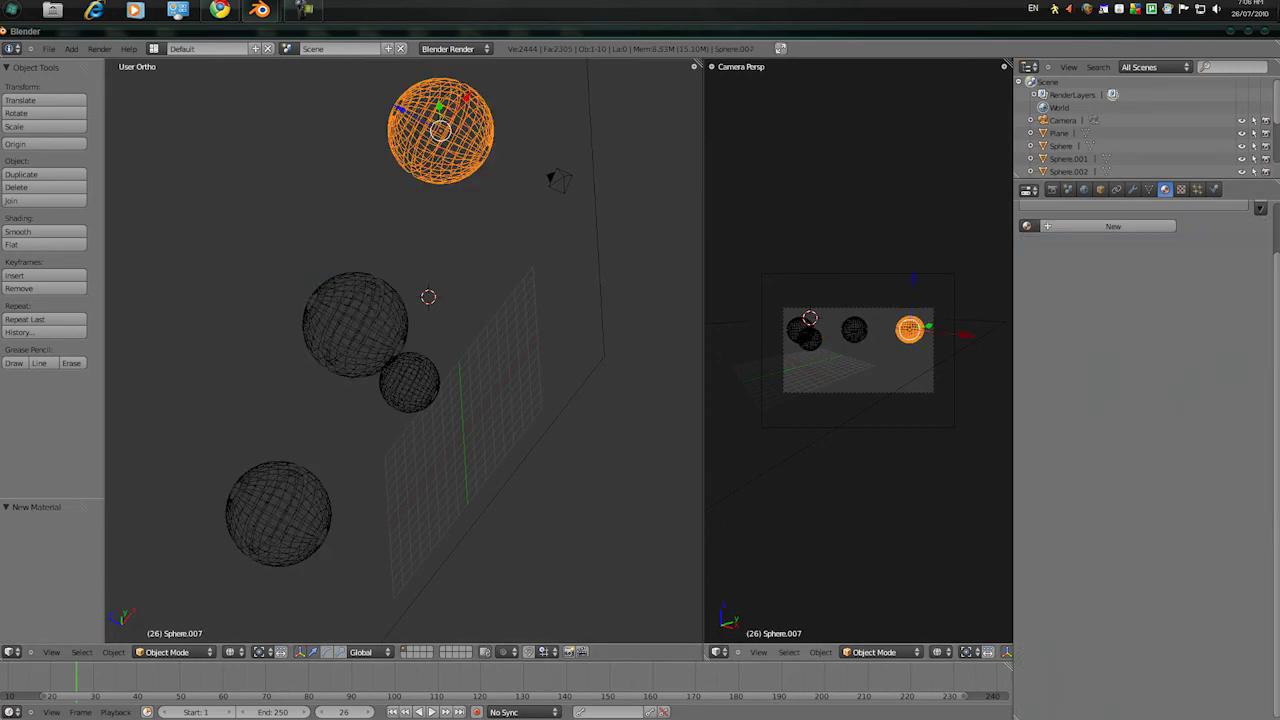
click(1027, 226)
click(1045, 246)
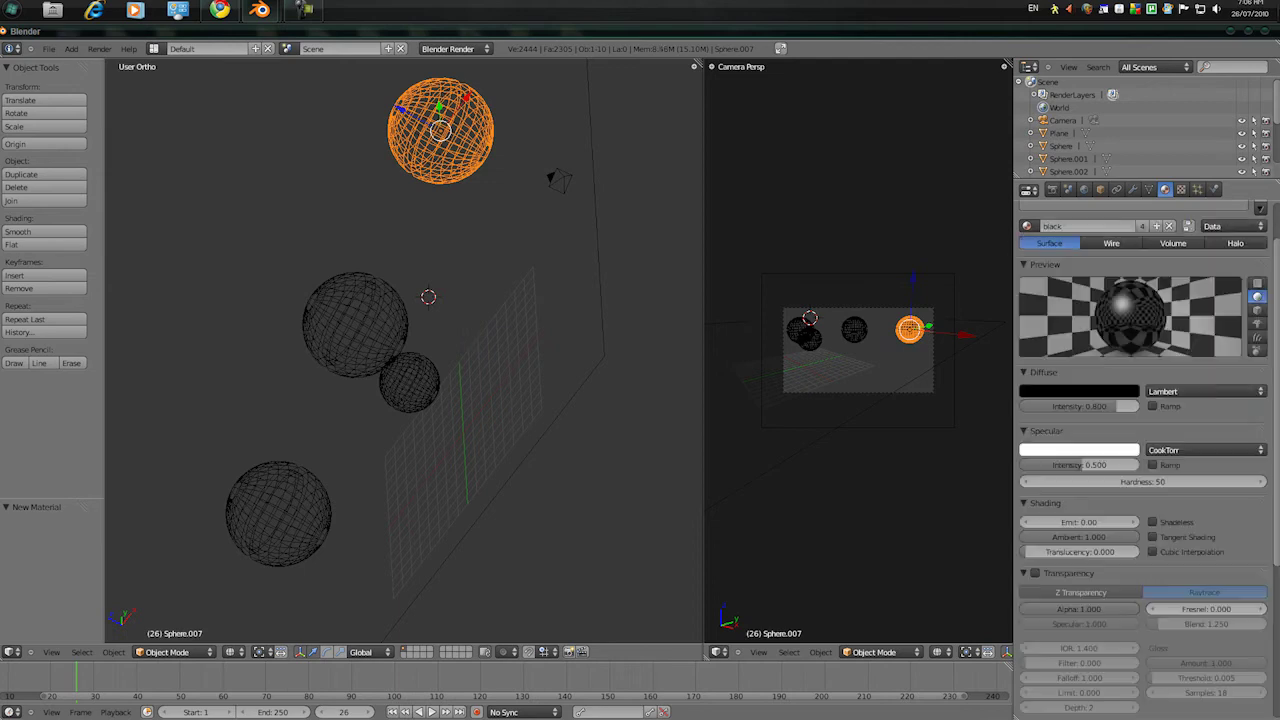
Render the scene to check the glowing bands and black shells from the camera
click(862, 379)
key(F12)
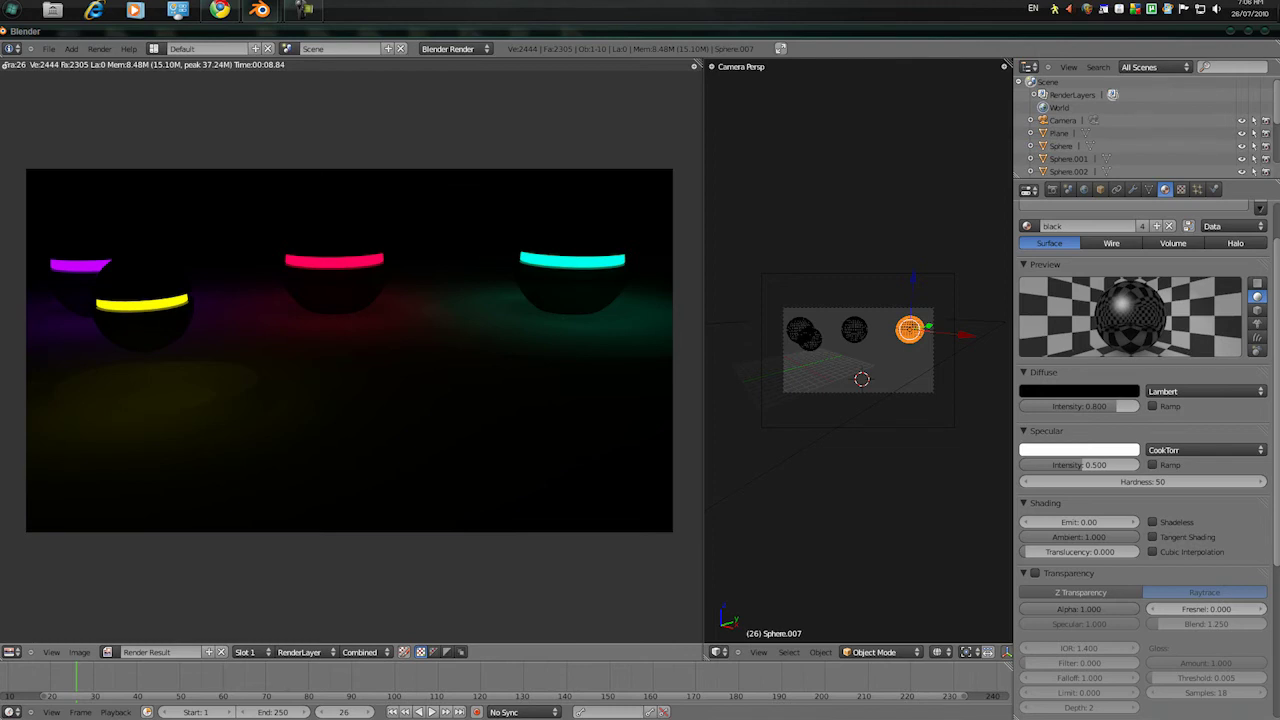
key(Escape)
Scale up the small sphere with the yellow band, including its band, to about the size of the other spheres
middle_drag(400, 350, 480, 480)
scroll(560, 355, down, 7)
click(480, 486)
key(a)
key(b)
drag(472, 516, 540, 440)
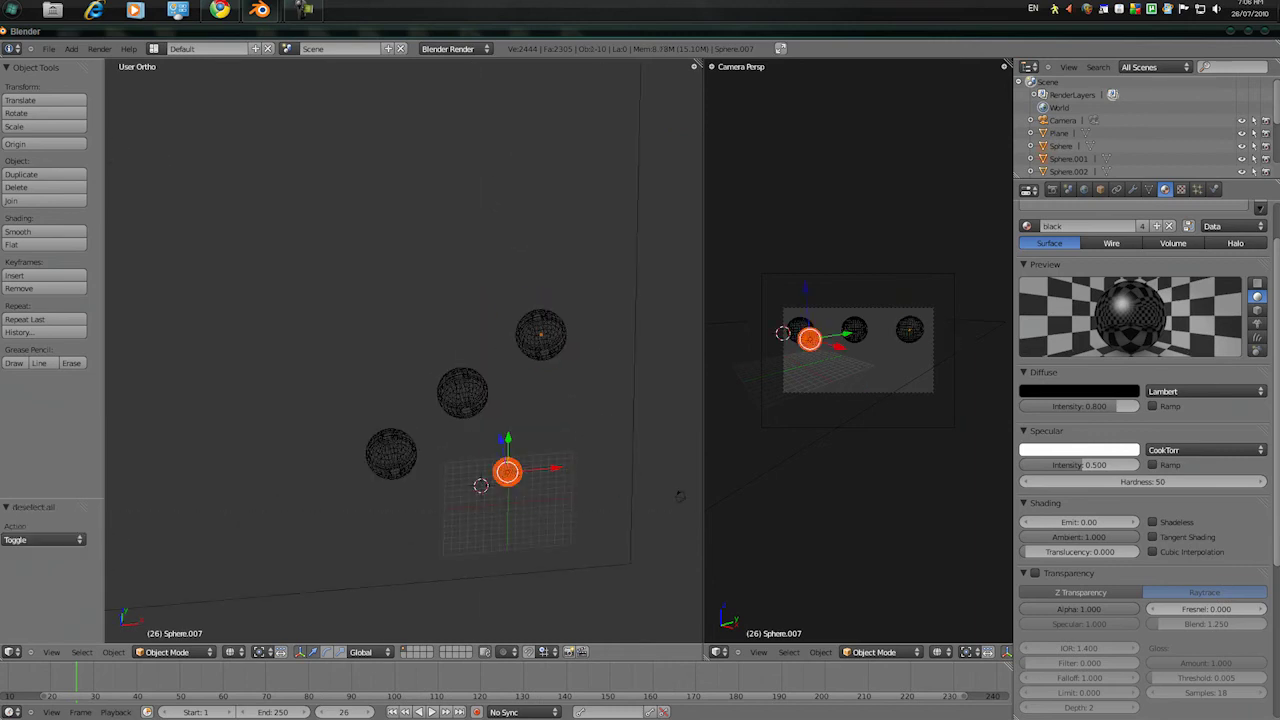
key(s)
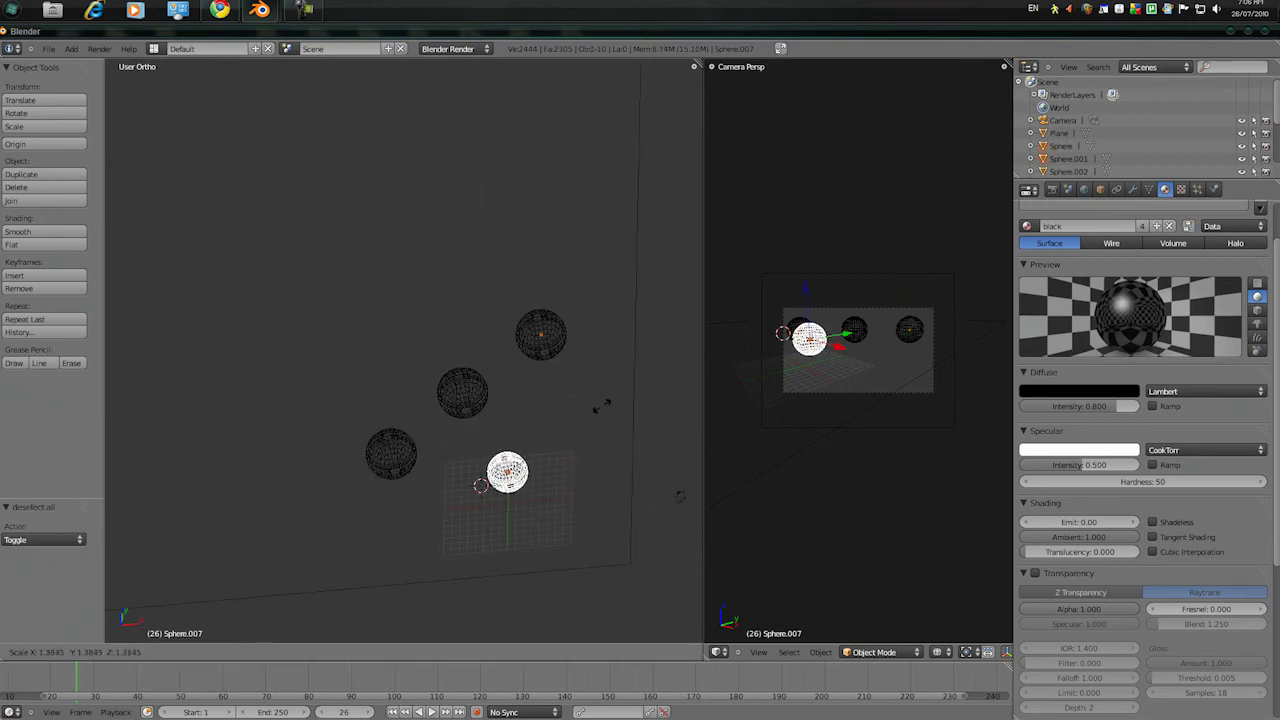
click(604, 405)
key(s)
click(578, 406)
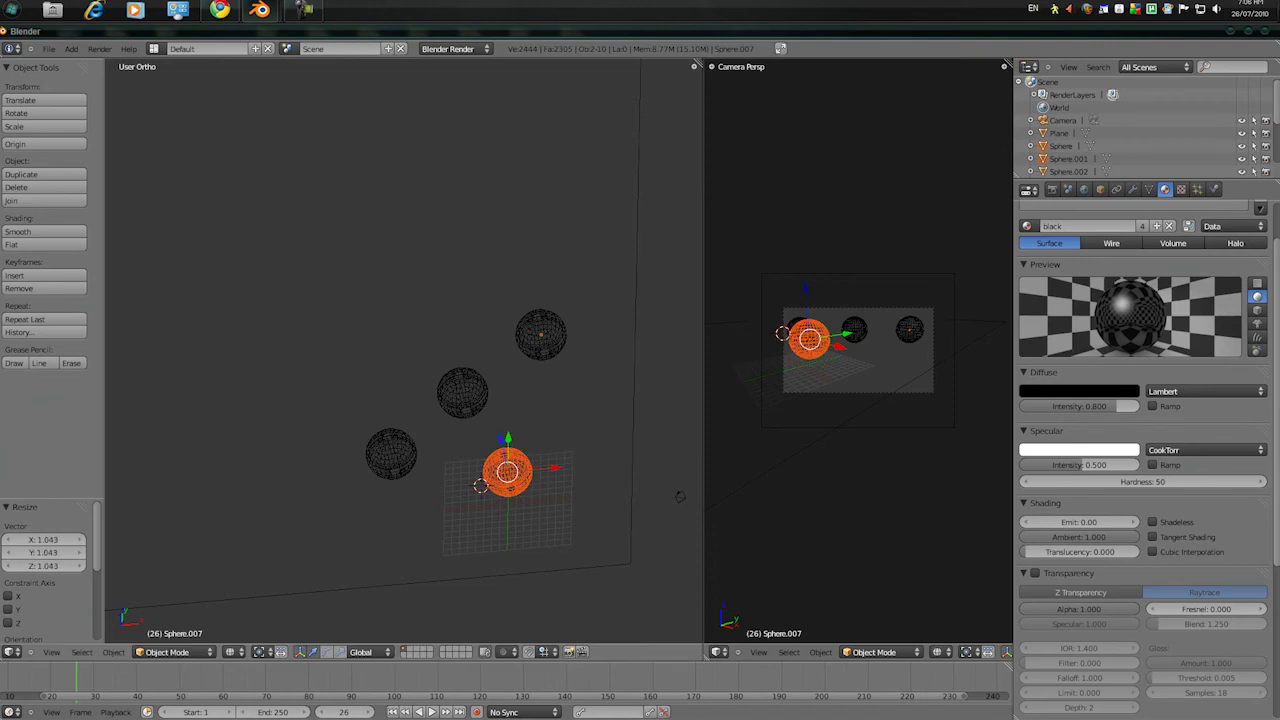
Fine-tune the yellow-banded sphere's size by a factor of 0.996 in the camera view and deselect it
key(KP_0)
key(s)
click(679, 496)
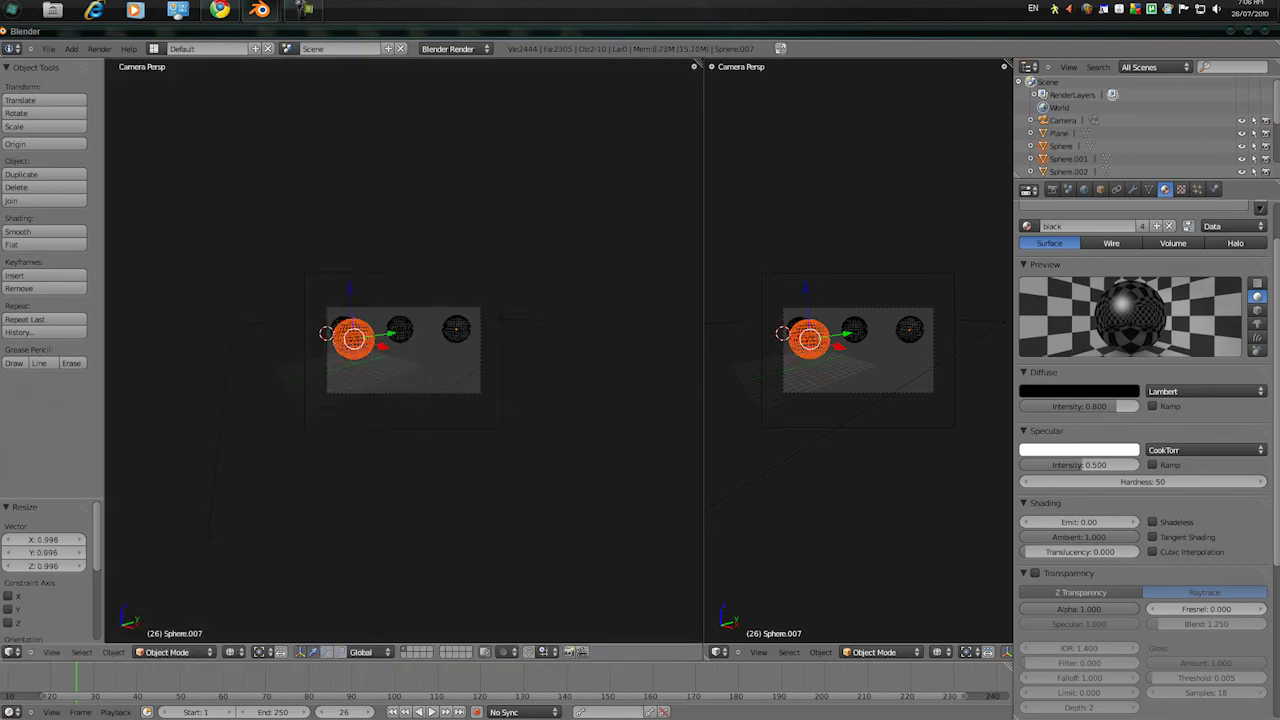
click(376, 387)
key(a)
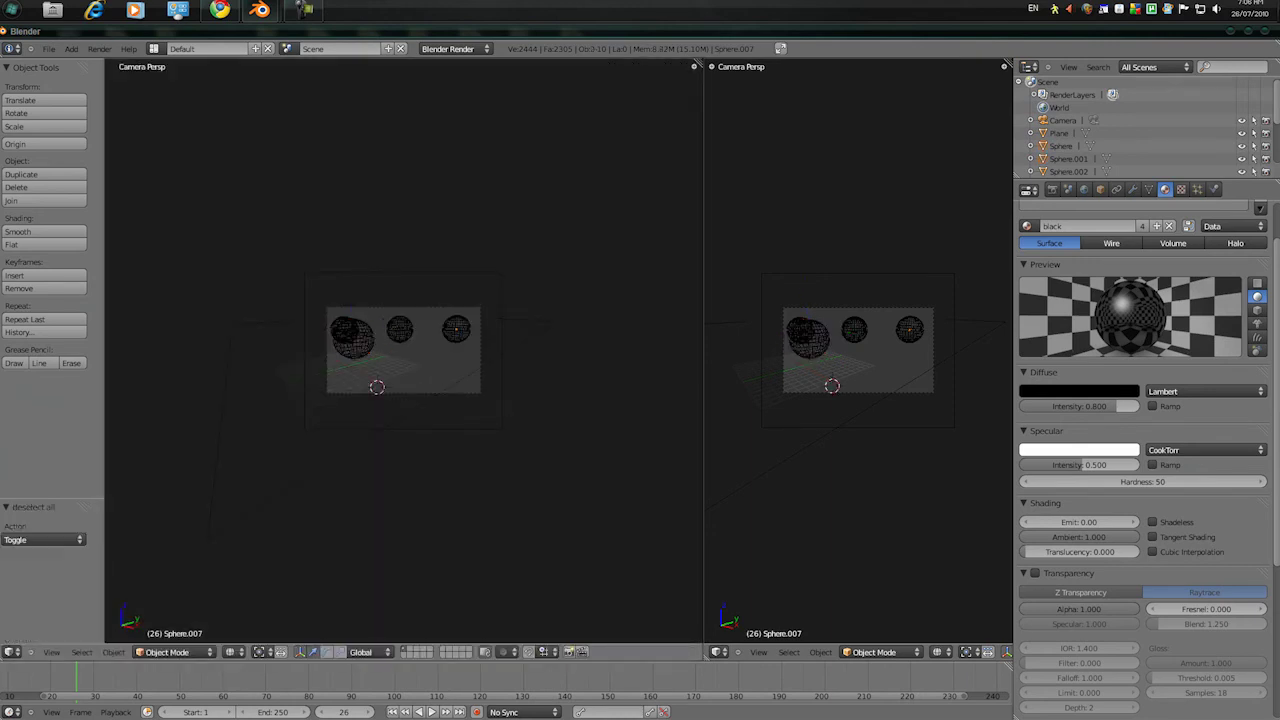
Move all four spheres together in the top view, past the plane's edge and out of the camera frame
key(a)
key(a)
key(KP_7)
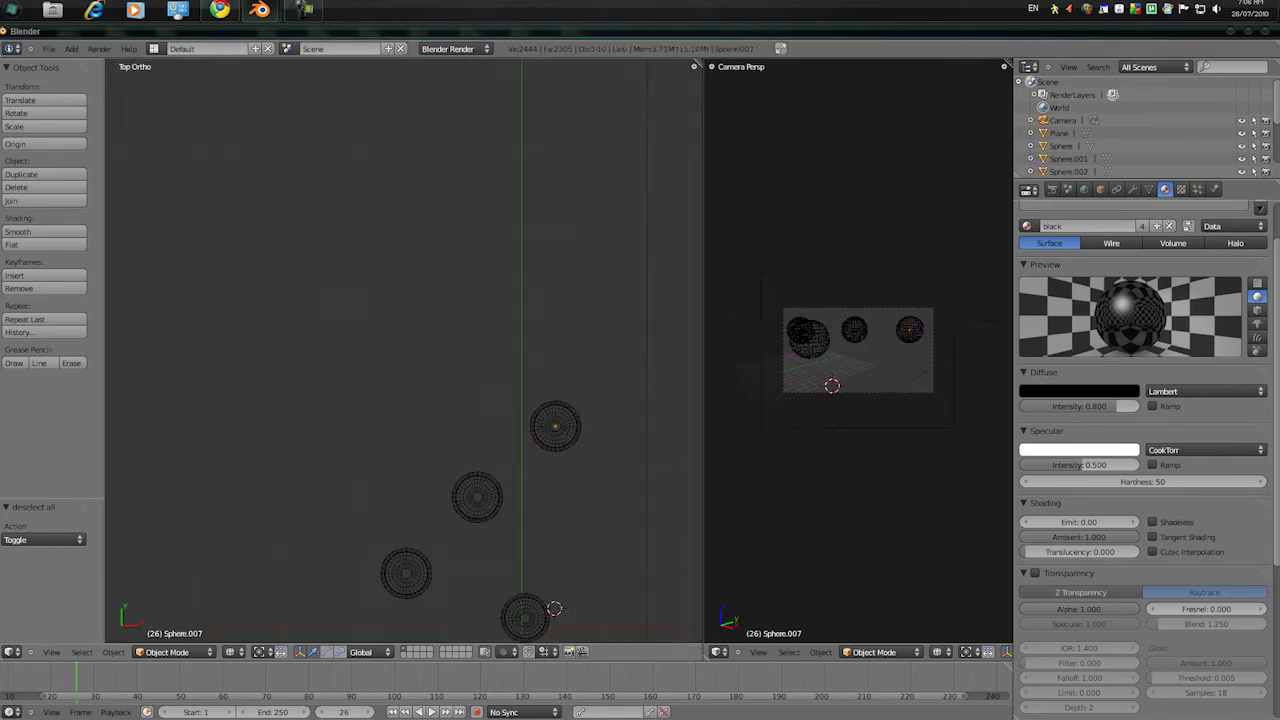
scroll(315, 466, down, 5)
key(b)
drag(391, 468, 493, 364)
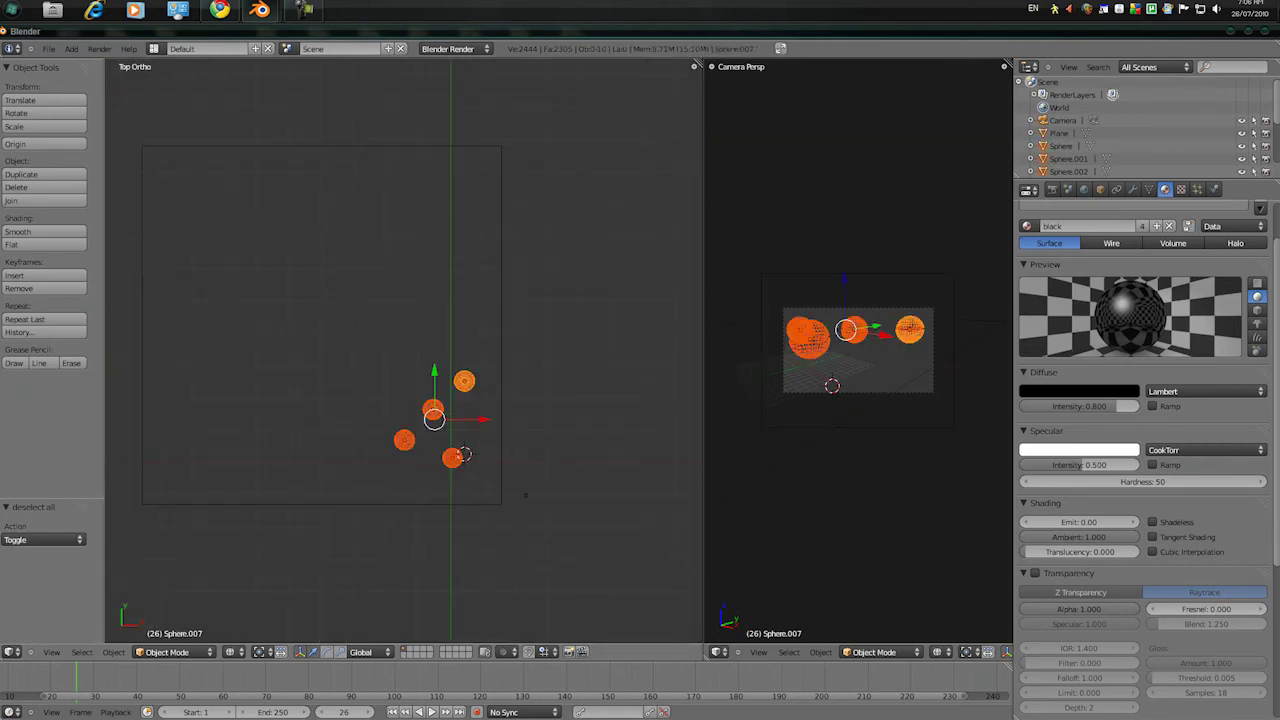
key(g)
click(655, 344)
Move only the sphere nearest the camera to the lower end of the diagonal row, offset by X -23.925 and Y -2.465 in the top view
key(a)
scroll(655, 344, up, 2)
shift+middle_drag(660, 490, 514, 458)
key(b)
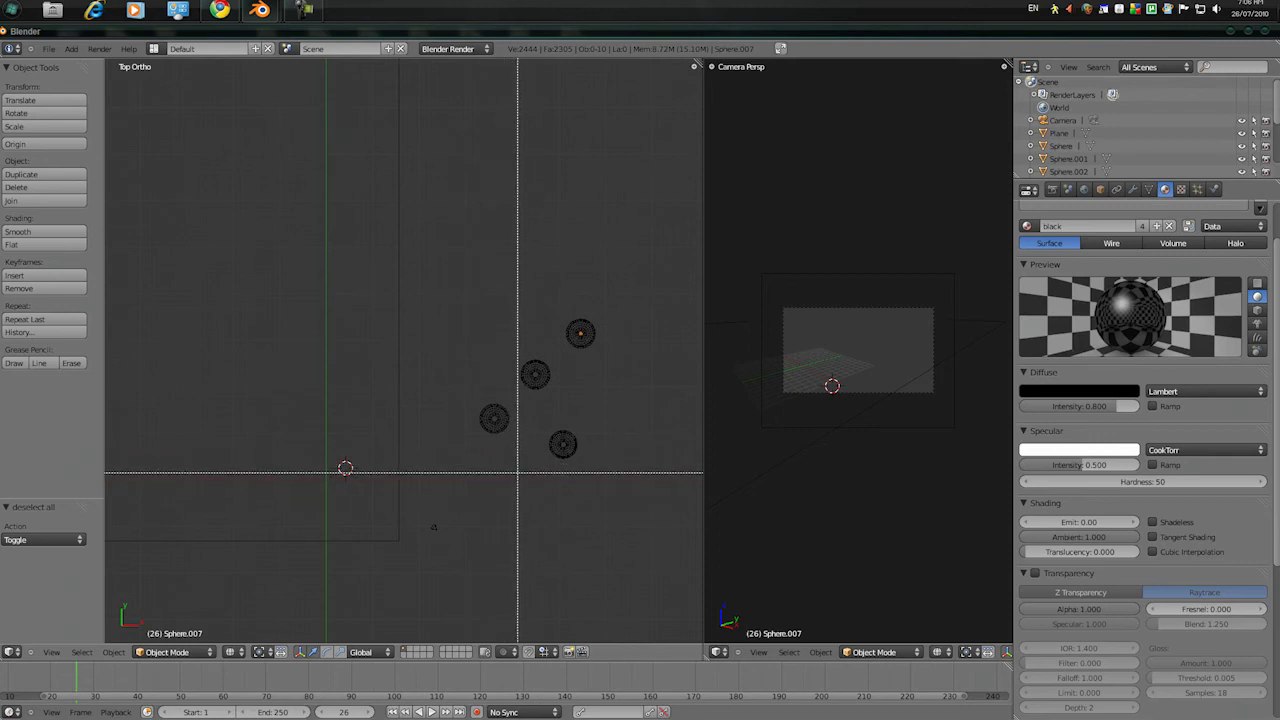
drag(518, 472, 602, 412)
key(g)
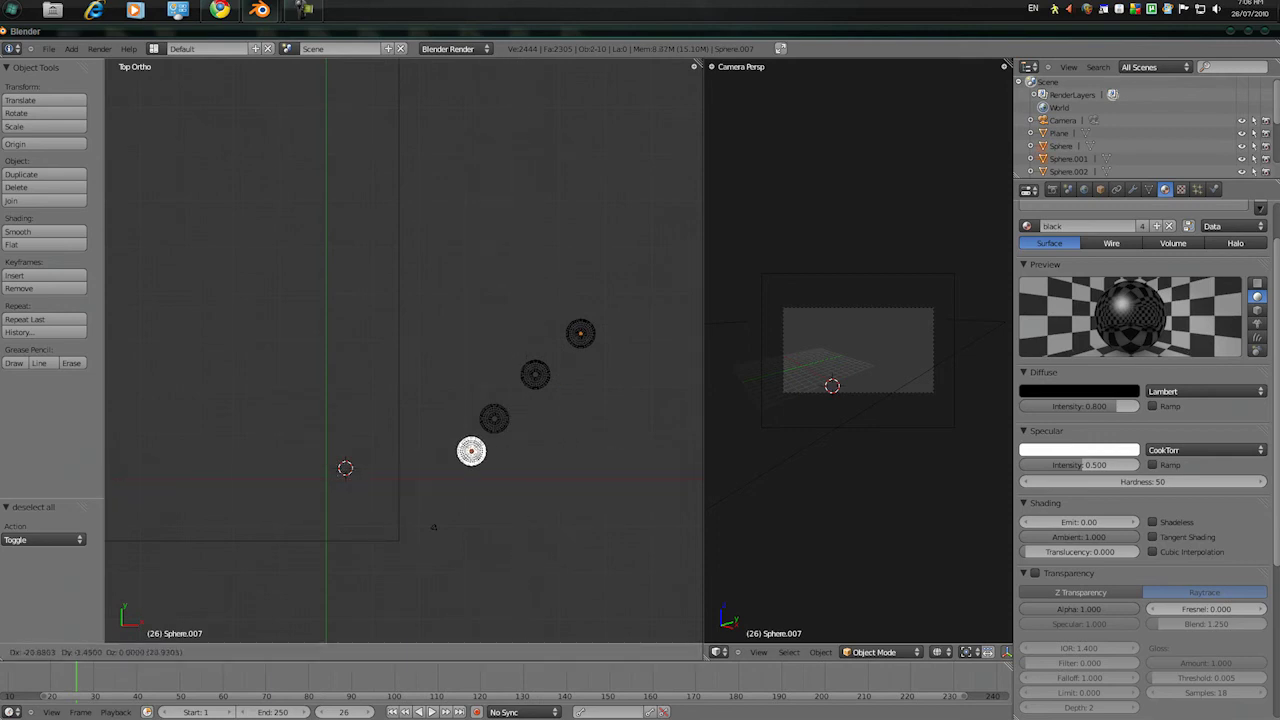
click(491, 423)
In the front view, shift the first sphere of the row by X -0.559 and Z -1.199, and tilt it clockwise
key(KP_1)
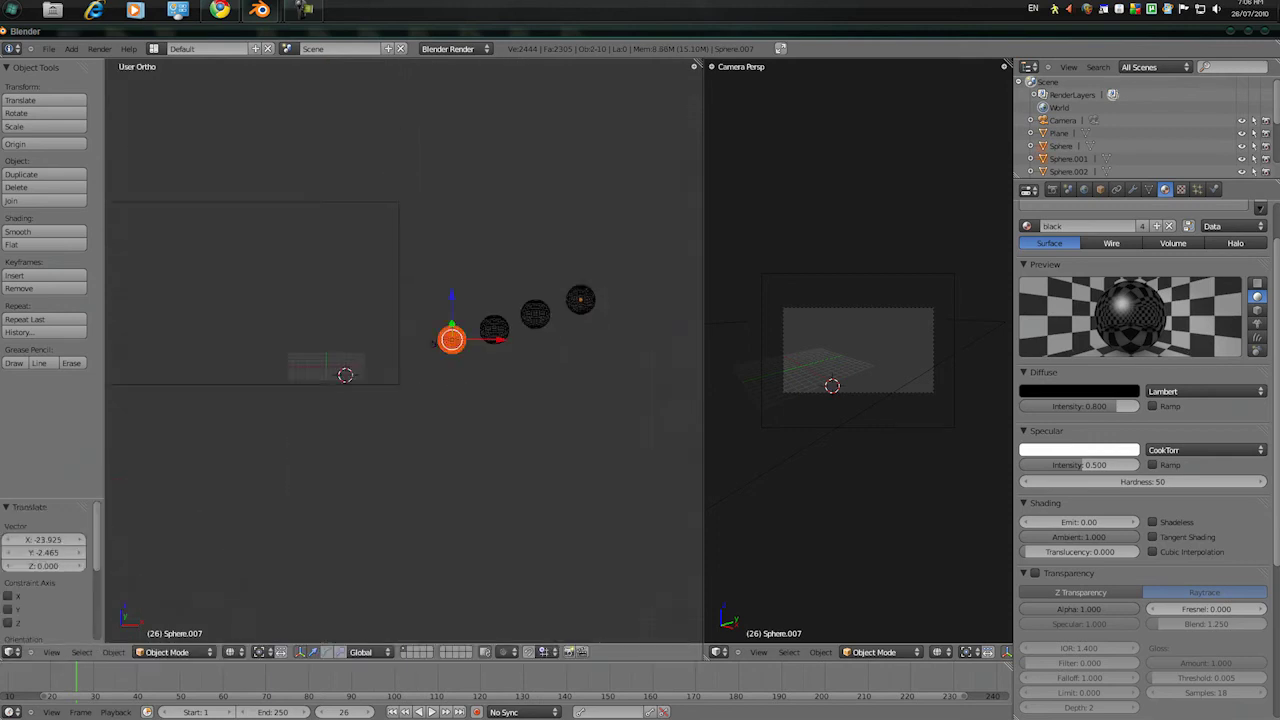
shift+middle_drag(491, 423, 388, 480)
scroll(388, 480, up, 4)
shift+middle_drag(252, 318, 316, 316)
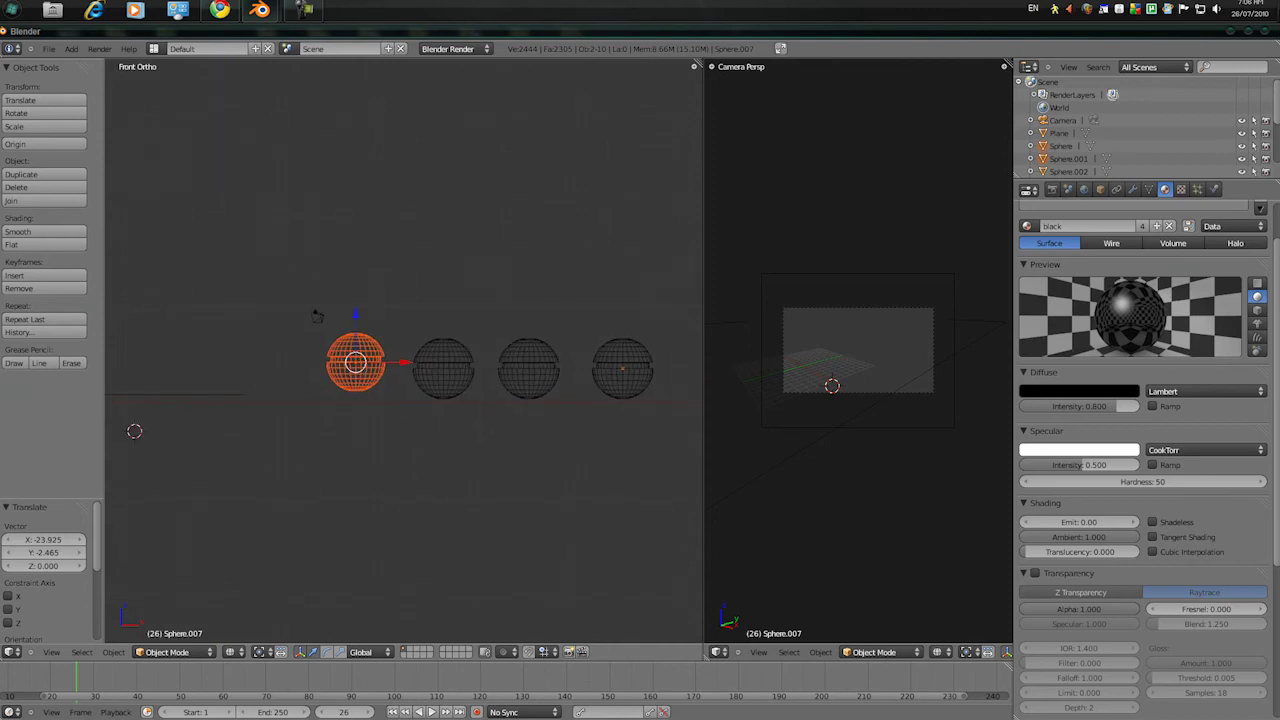
key(g)
click(476, 240)
key(r)
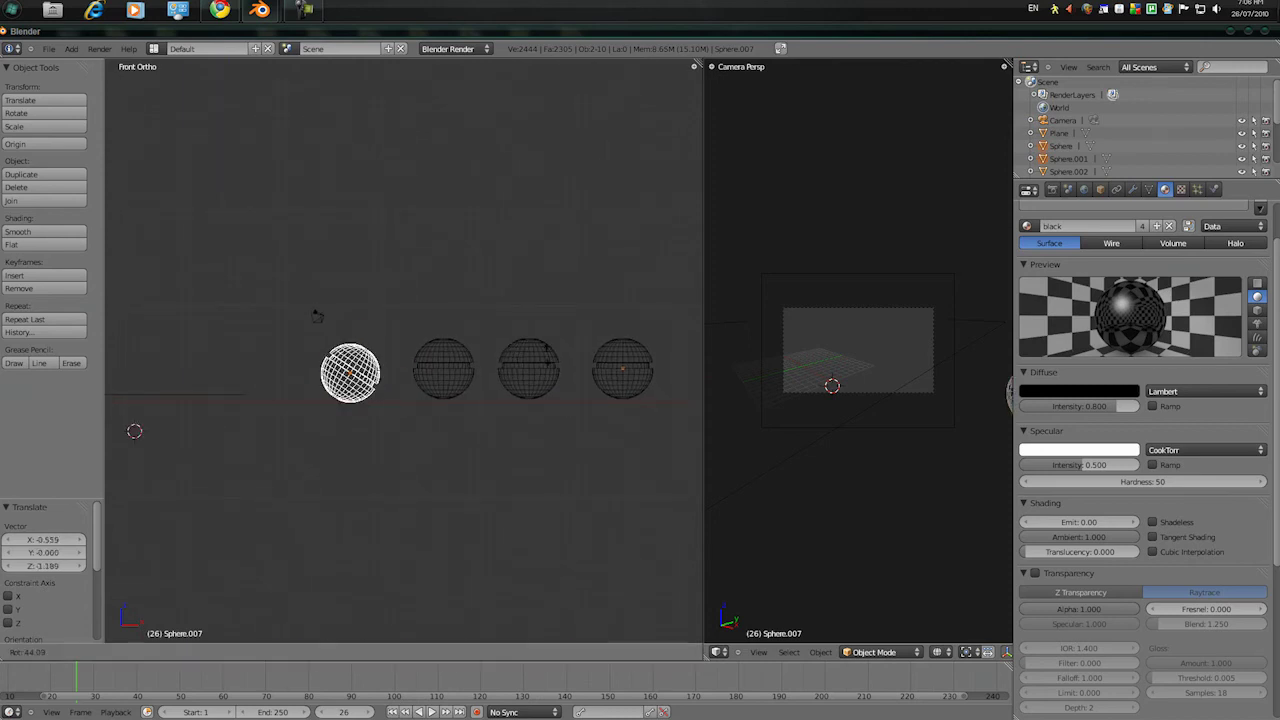
click(430, 580)
Rotate the second sphere of the row with its band so that its gap runs nearly vertical
key(a)
key(b)
drag(409, 309, 457, 414)
key(r)
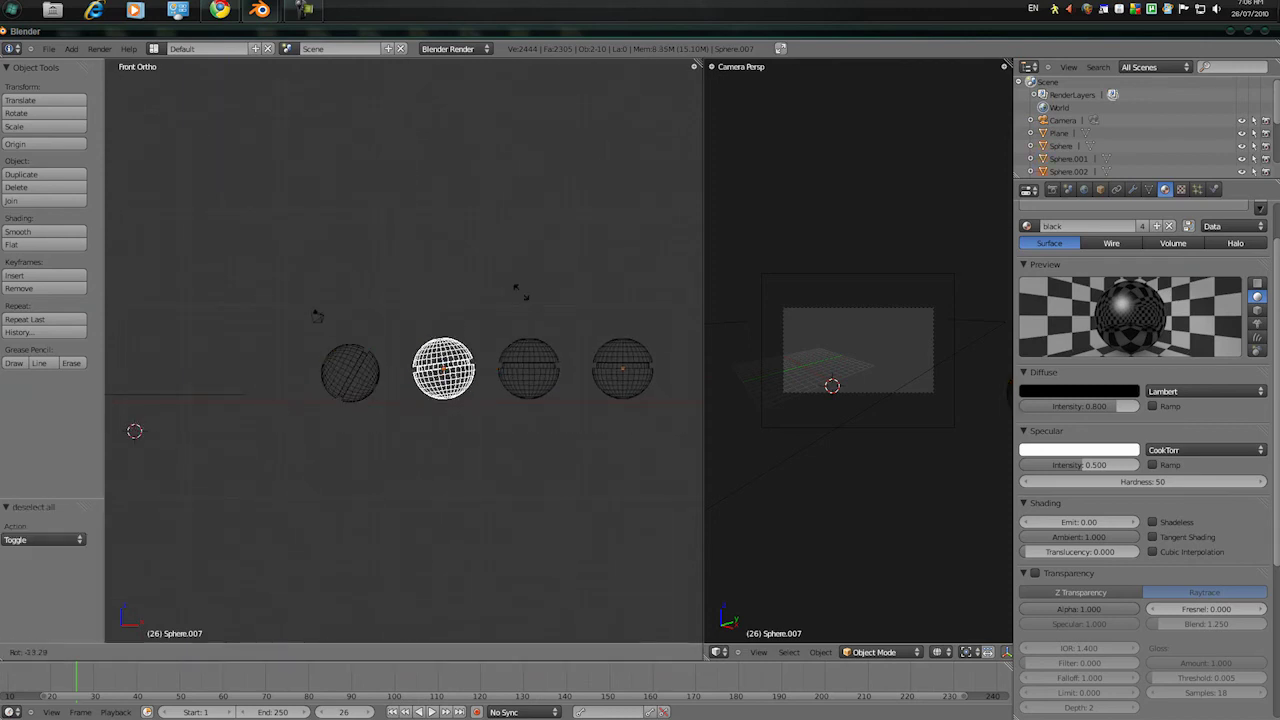
click(384, 252)
Select only the first sphere of the row, without the camera, and rotate it further to a different diagonal tilt
right_click(350, 372)
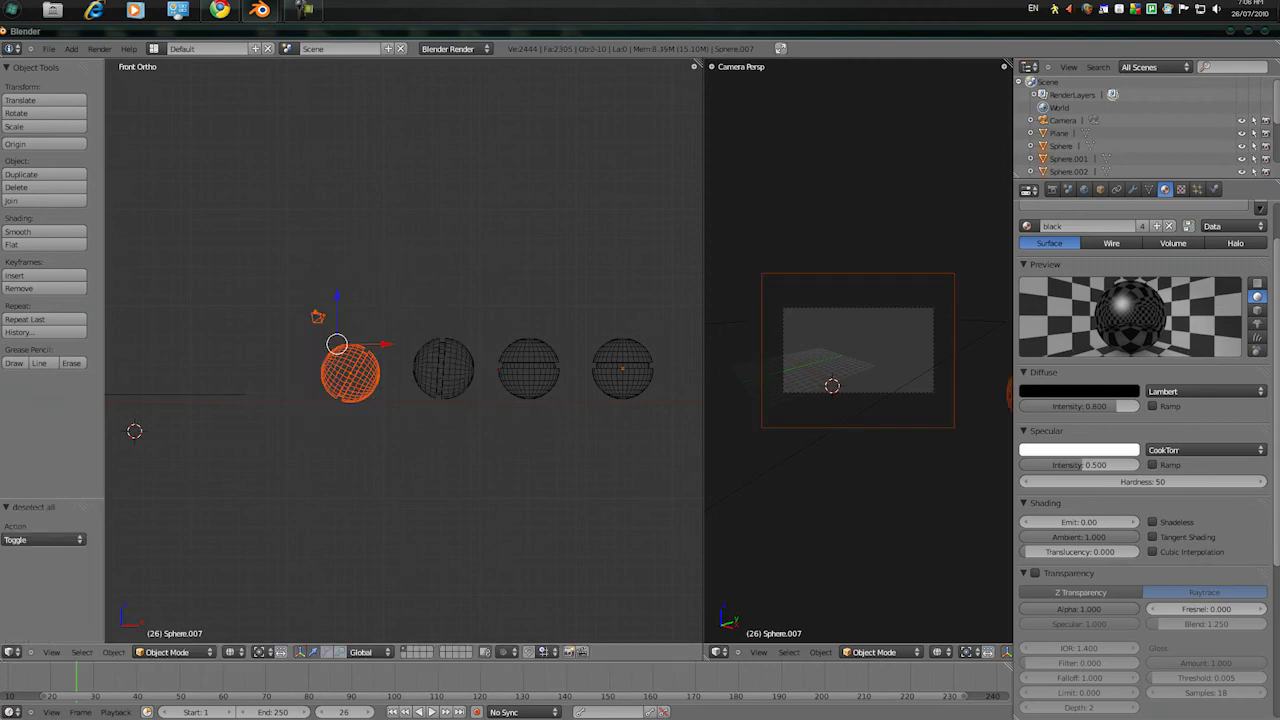
key(a)
key(b)
drag(260, 338, 401, 439)
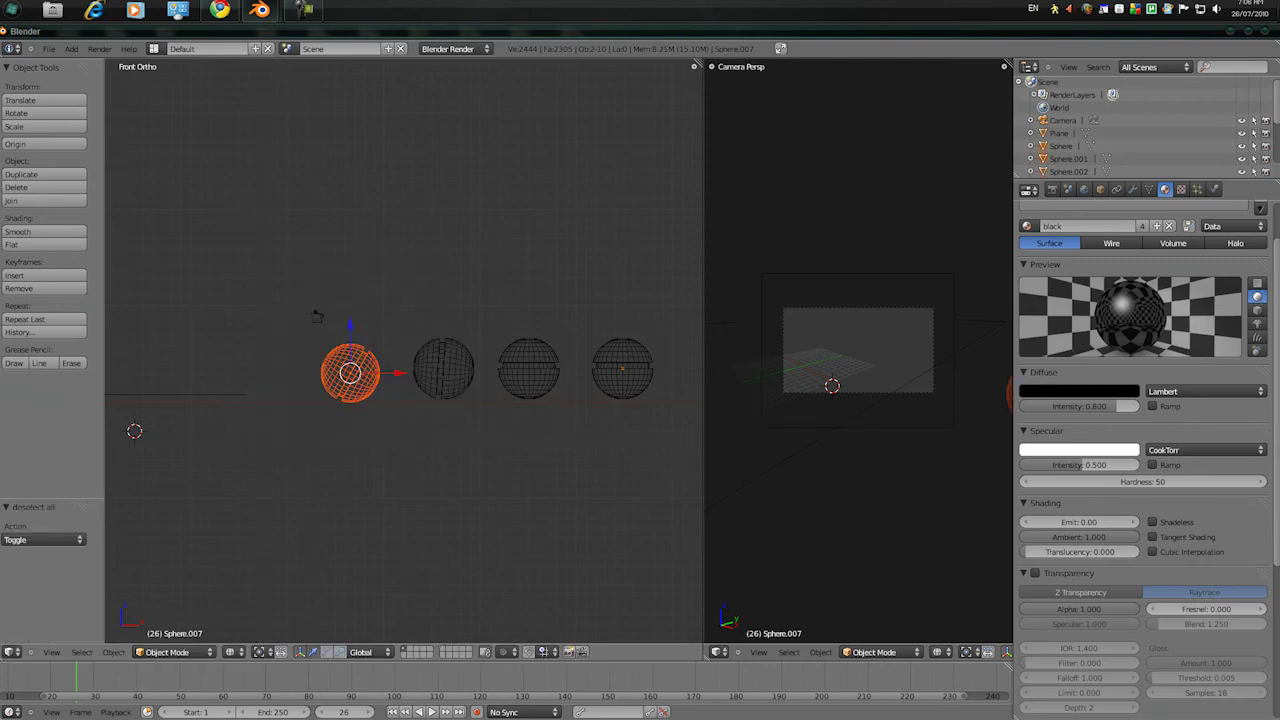
key(r)
click(457, 306)
Rotate the third sphere of the row by roughly a half turn in the front view
key(a)
key(b)
drag(506, 438, 574, 338)
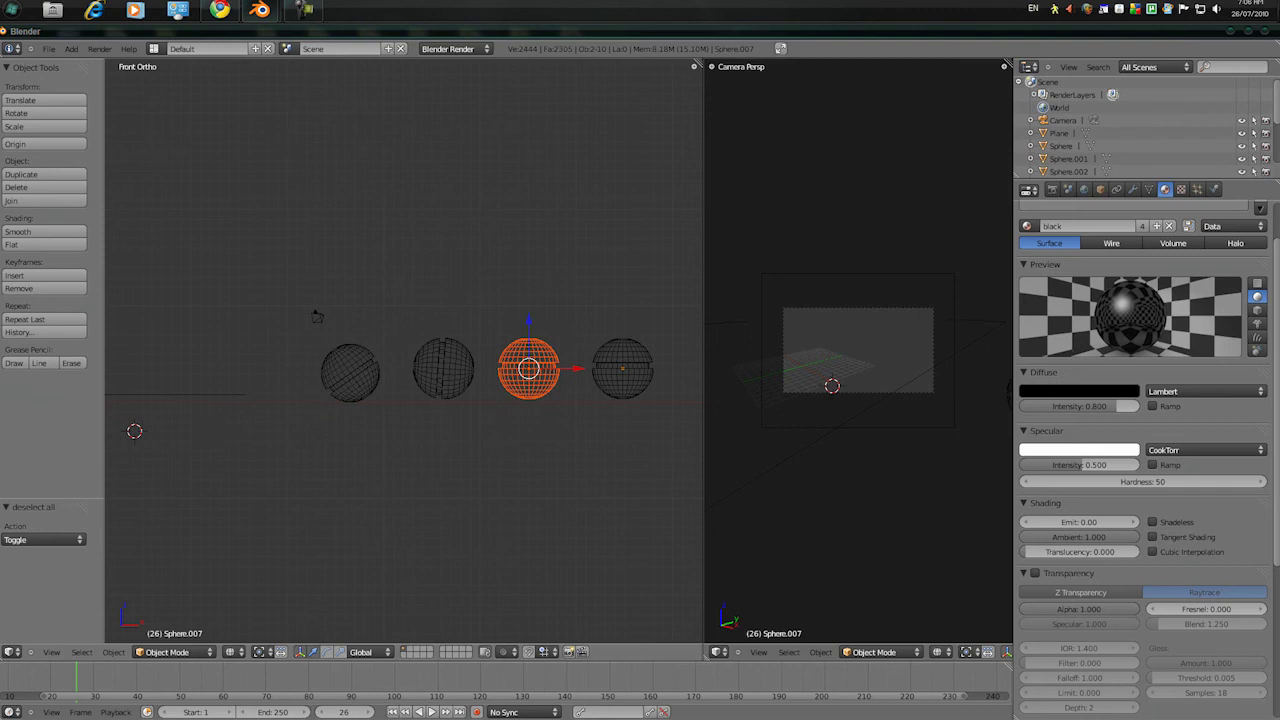
key(r)
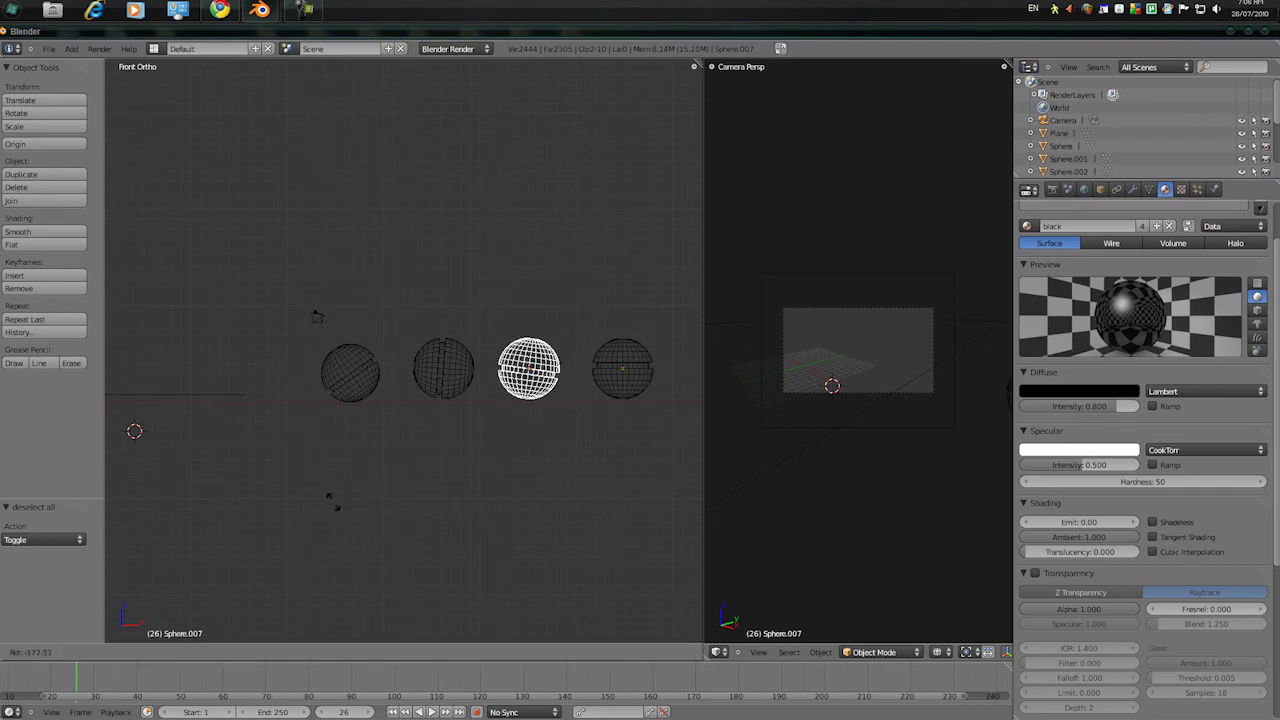
click(350, 525)
Rotate the fourth sphere of the row by -44.717° about the global X axis
key(a)
key(b)
drag(591, 346, 666, 420)
key(x)
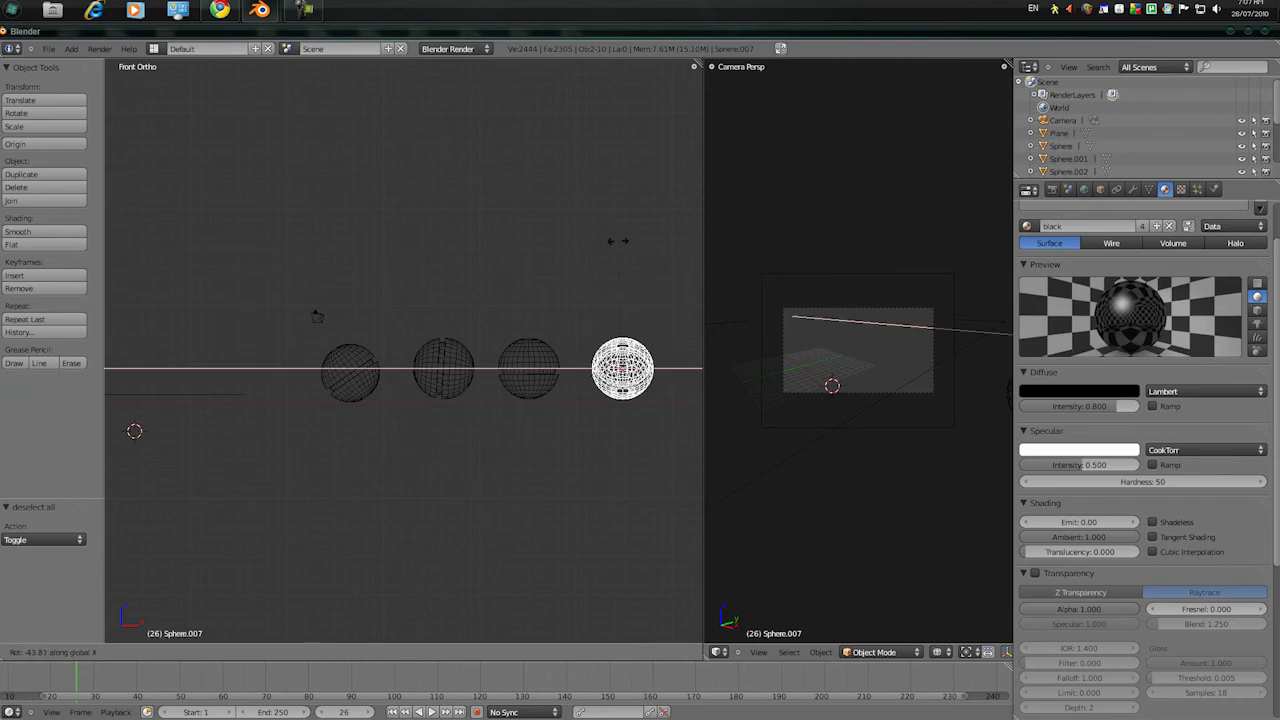
click(664, 278)
In the top view, move the camera farther from the spheres by X -3.654 and Y -6.438
key(KP_7)
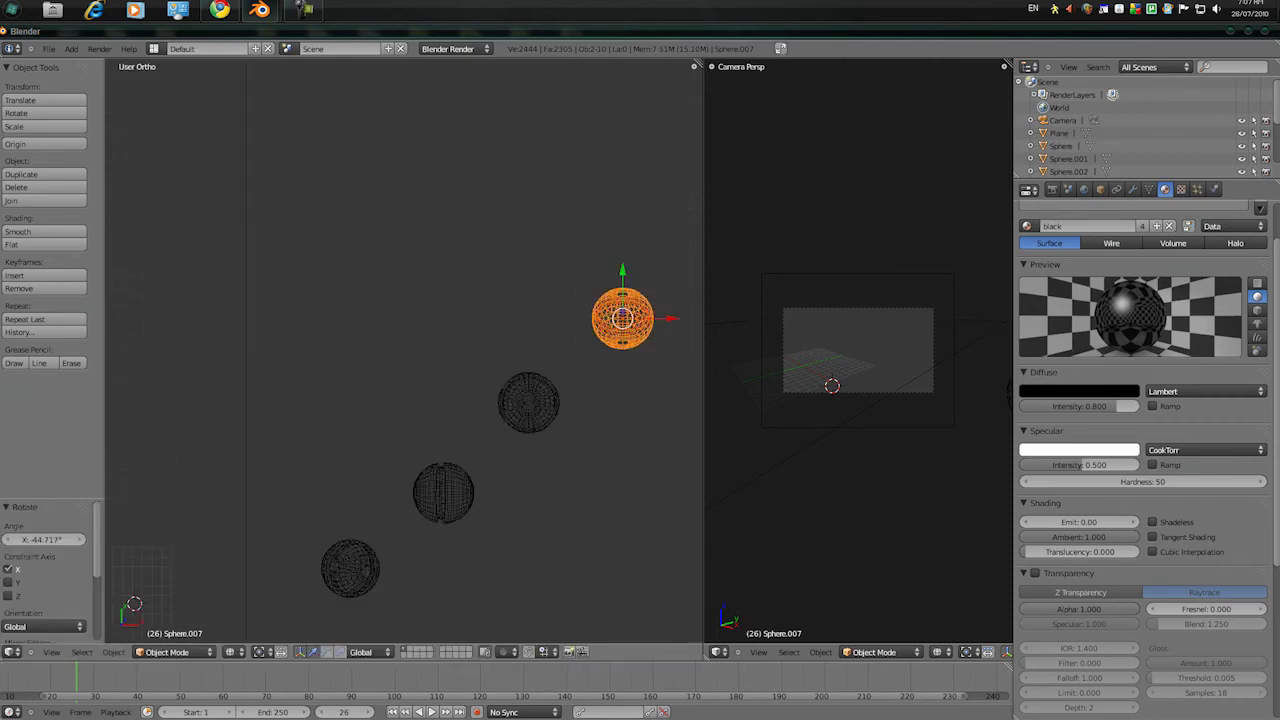
scroll(404, 350, down, 6)
shift+middle_drag(404, 350, 516, 336)
key(a)
key(b)
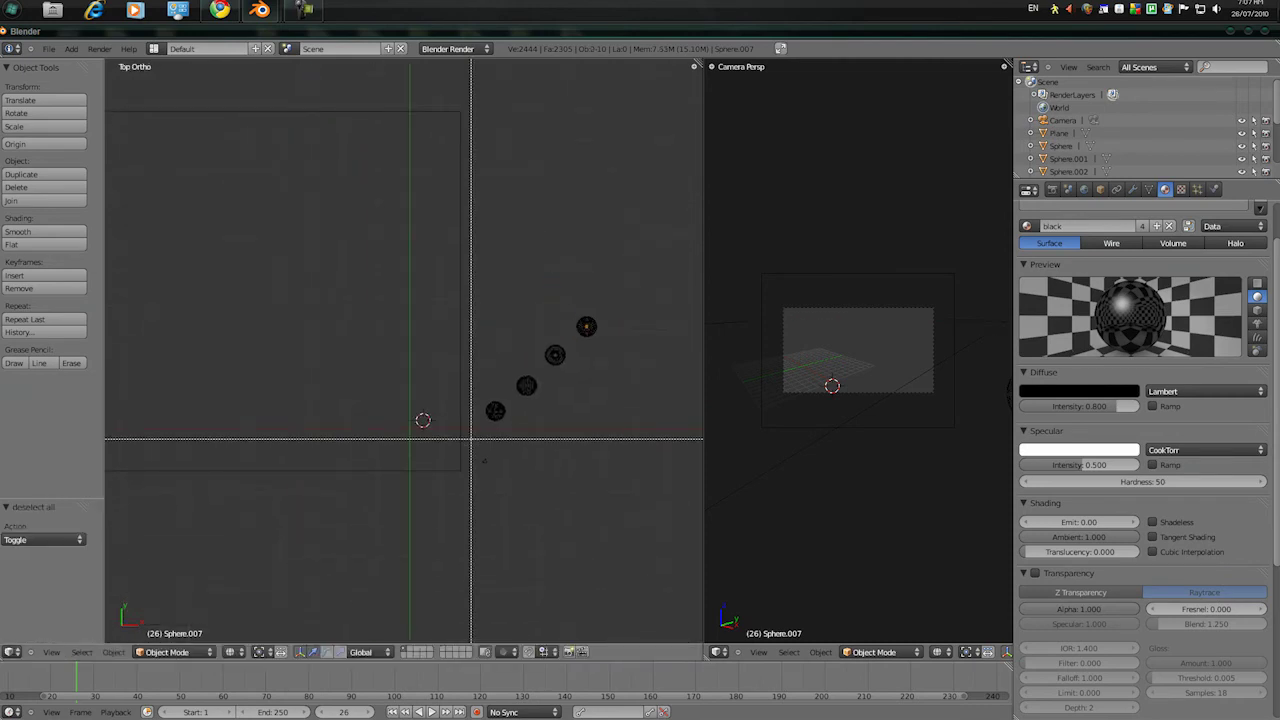
drag(474, 434, 518, 403)
middle_drag(518, 403, 548, 402)
key(KP_7)
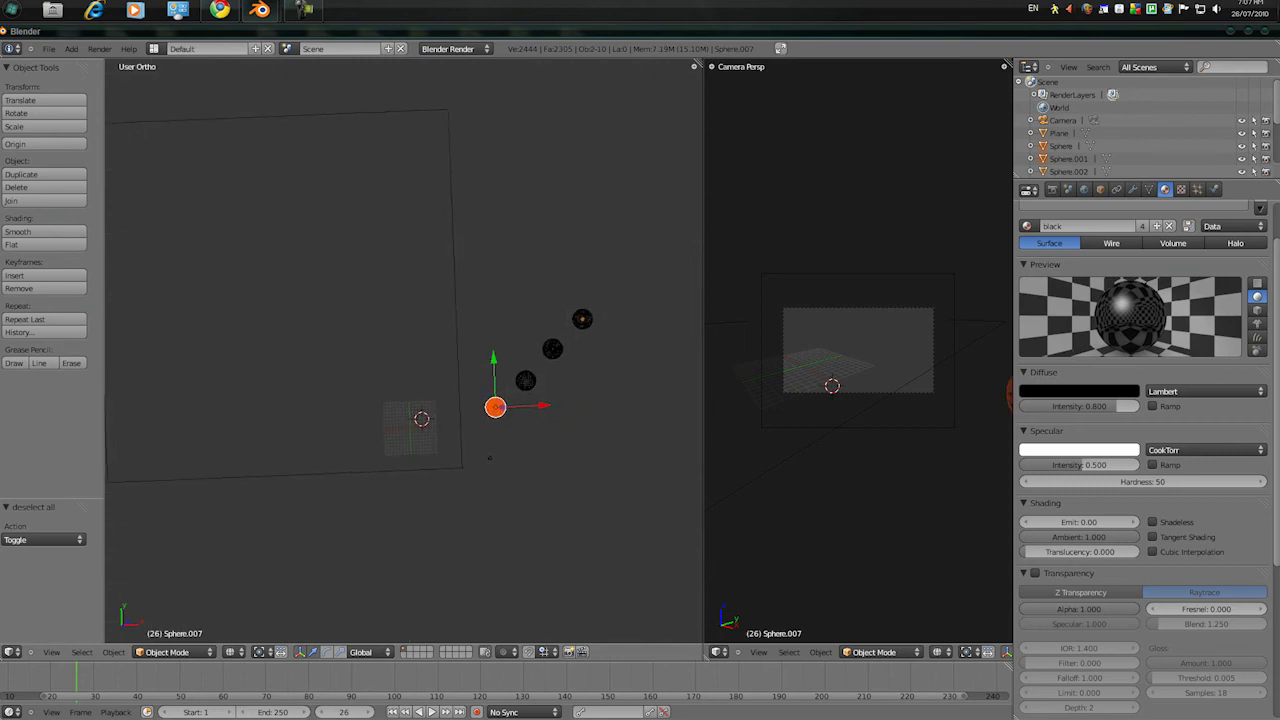
scroll(484, 460, up, 1)
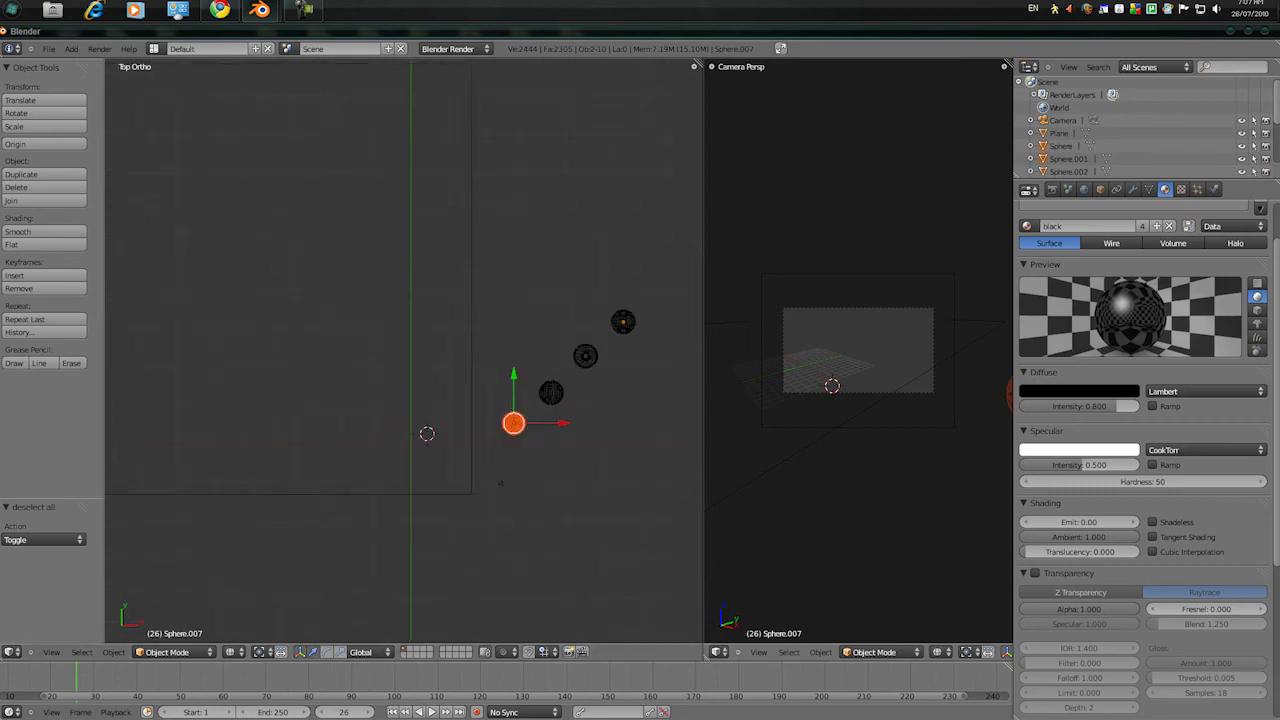
right_click(486, 462)
key(g)
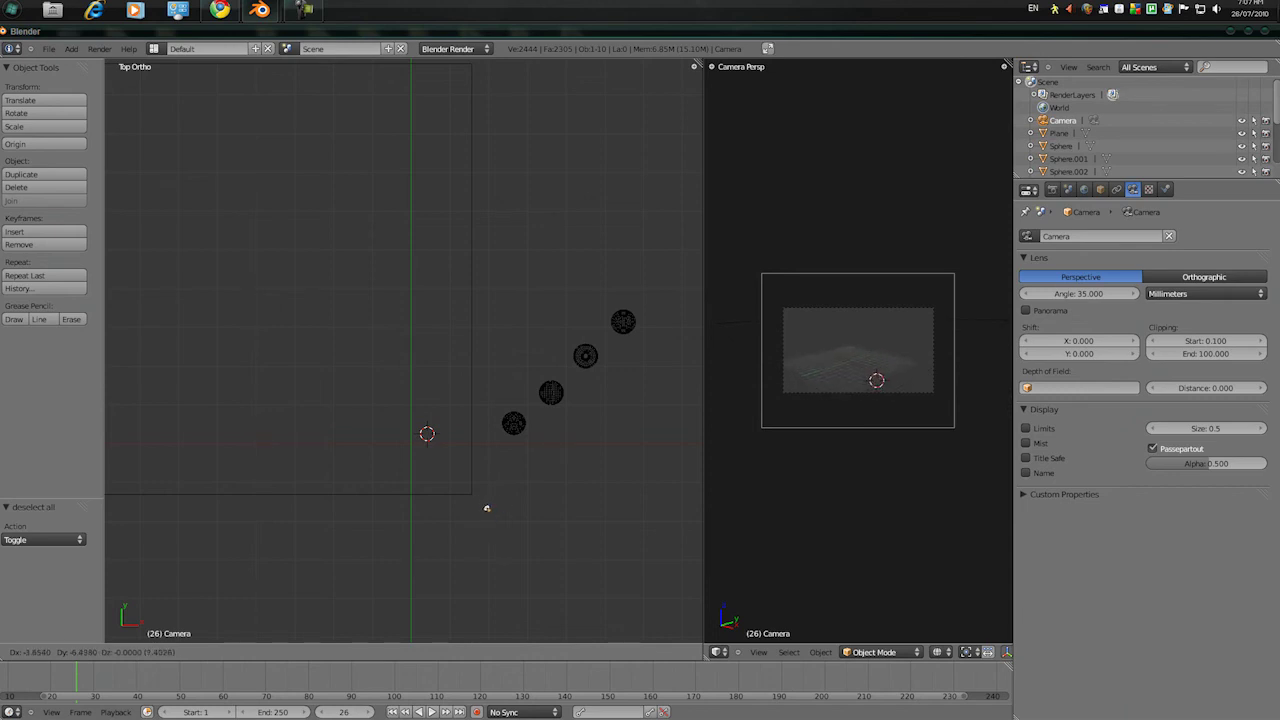
click(487, 508)
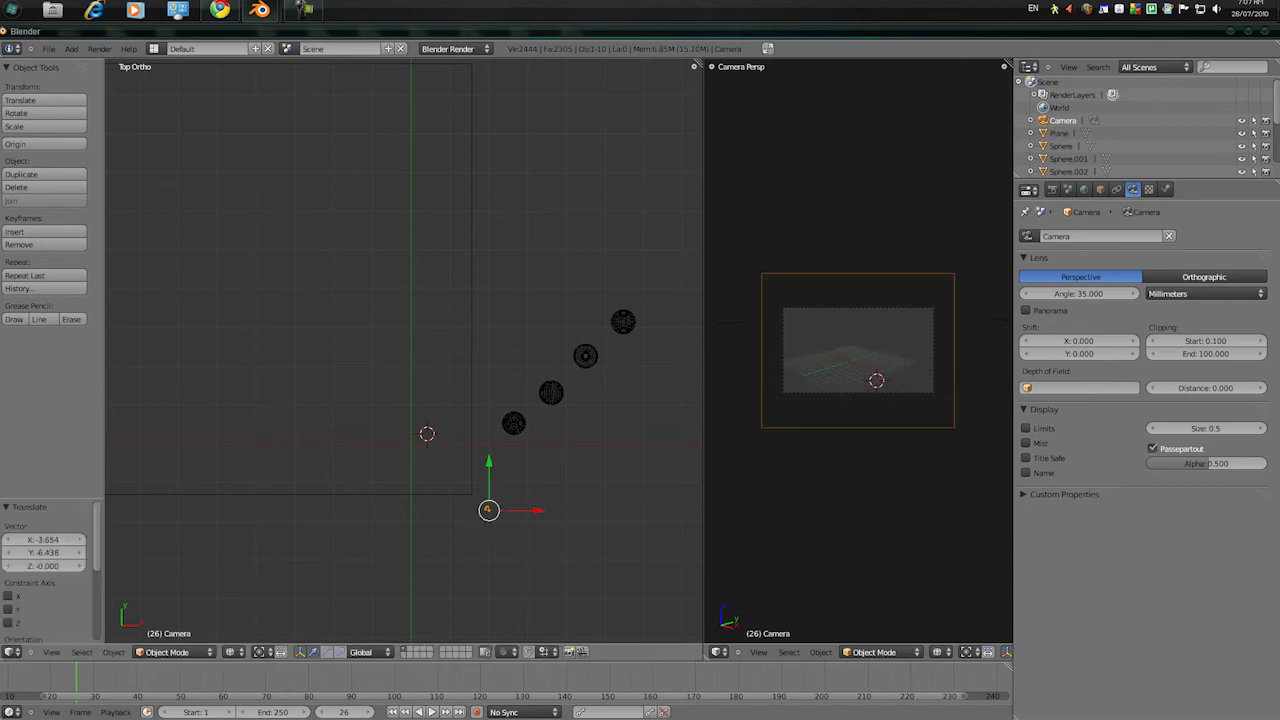
Tilt the camera by 4.235° about the global X axis and 7.075° about the global Y axis
key(r)
key(x)
click(487, 508)
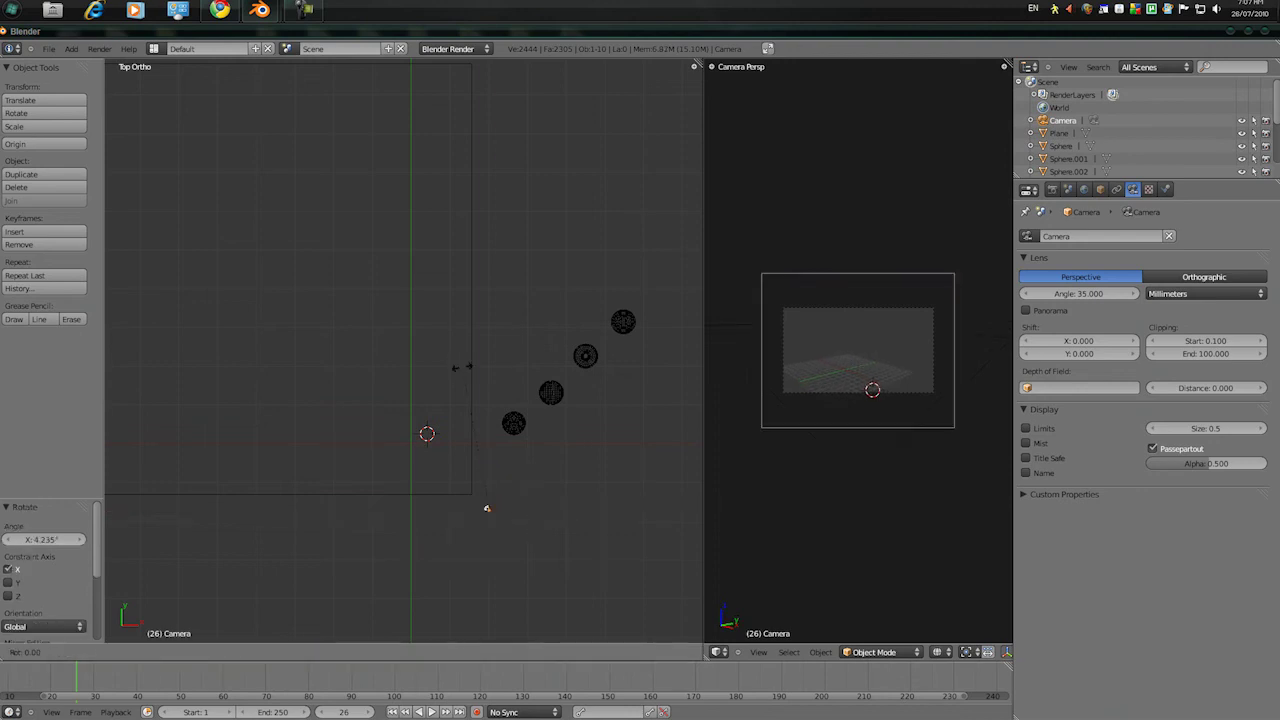
key(r)
key(y)
click(487, 508)
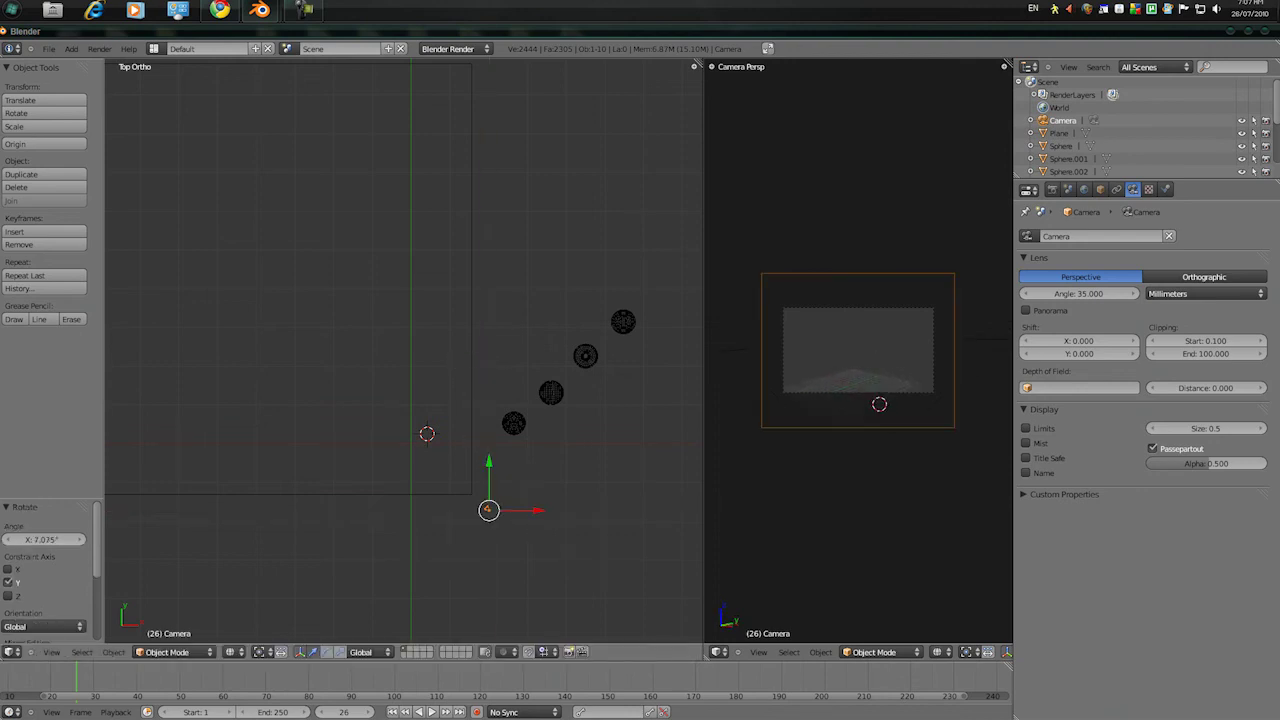
Move the sphere nearest the camera by X 3.306 and Y -2.262, keeping it at the end of the row
key(a)
key(b)
drag(499, 446, 511, 425)
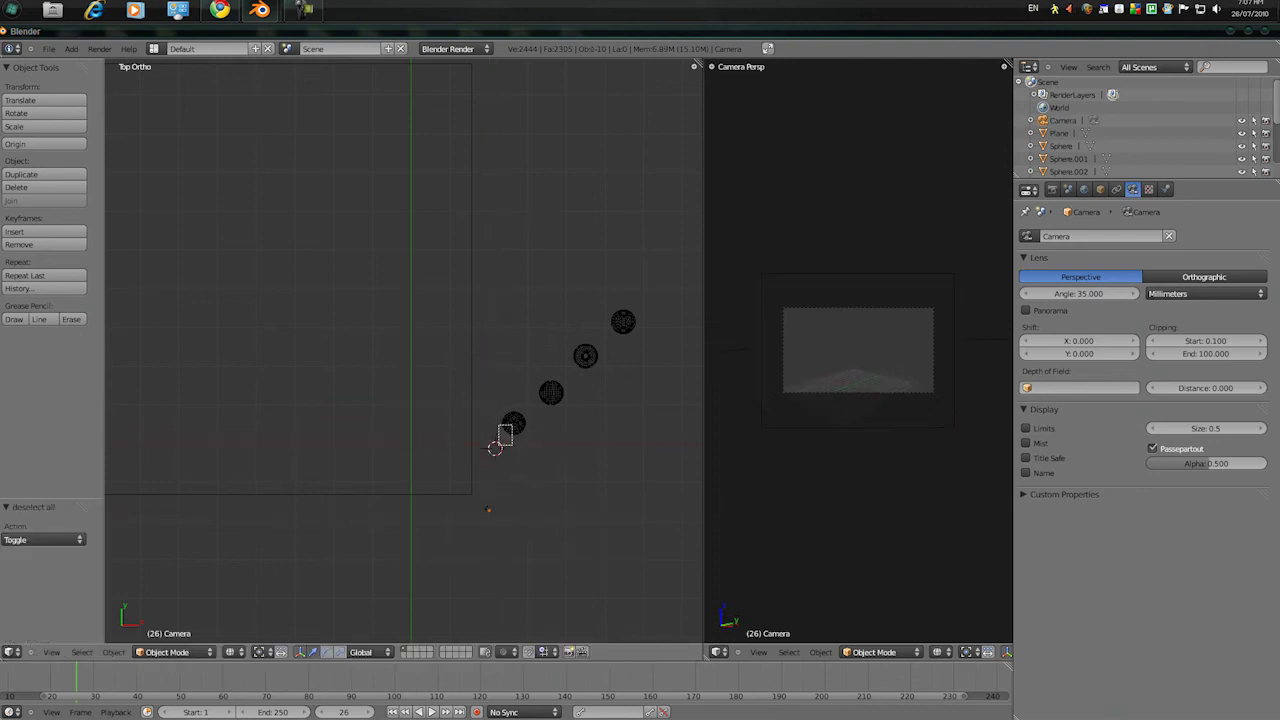
key(g)
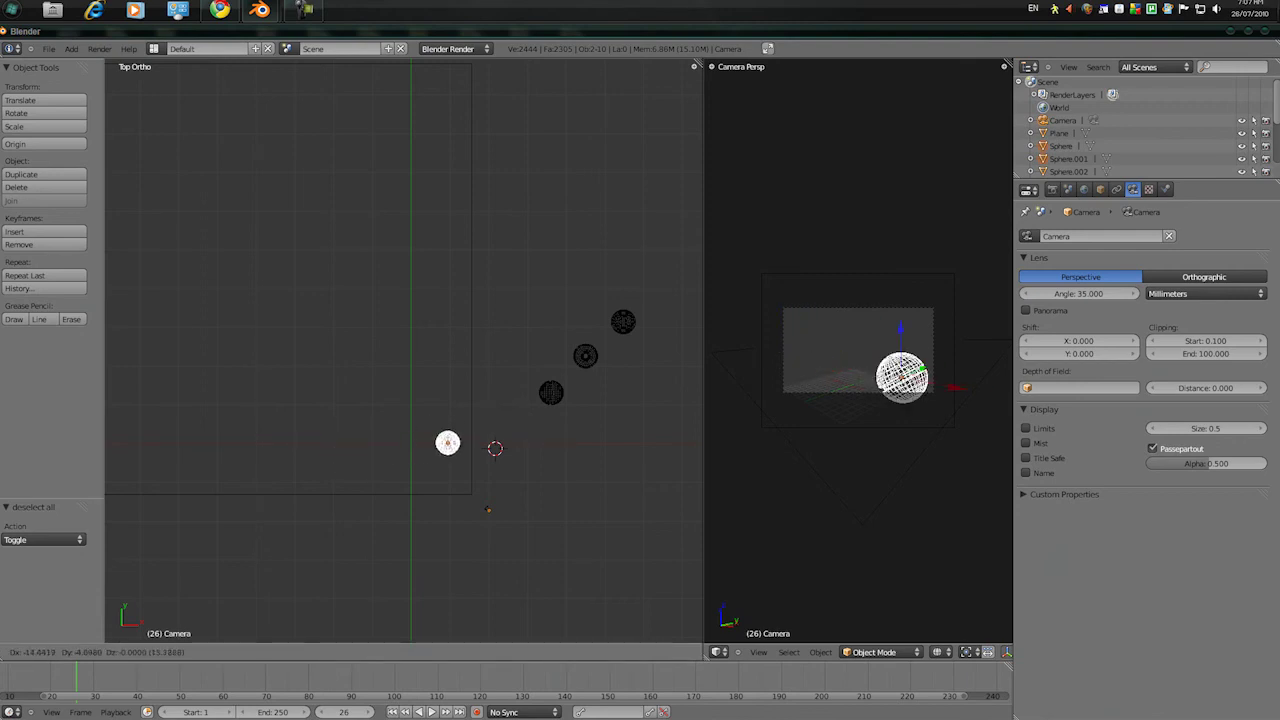
key(Return)
Duplicate the first sphere of the row with its band six times, scattering the copies across the plane
key(shift+d)
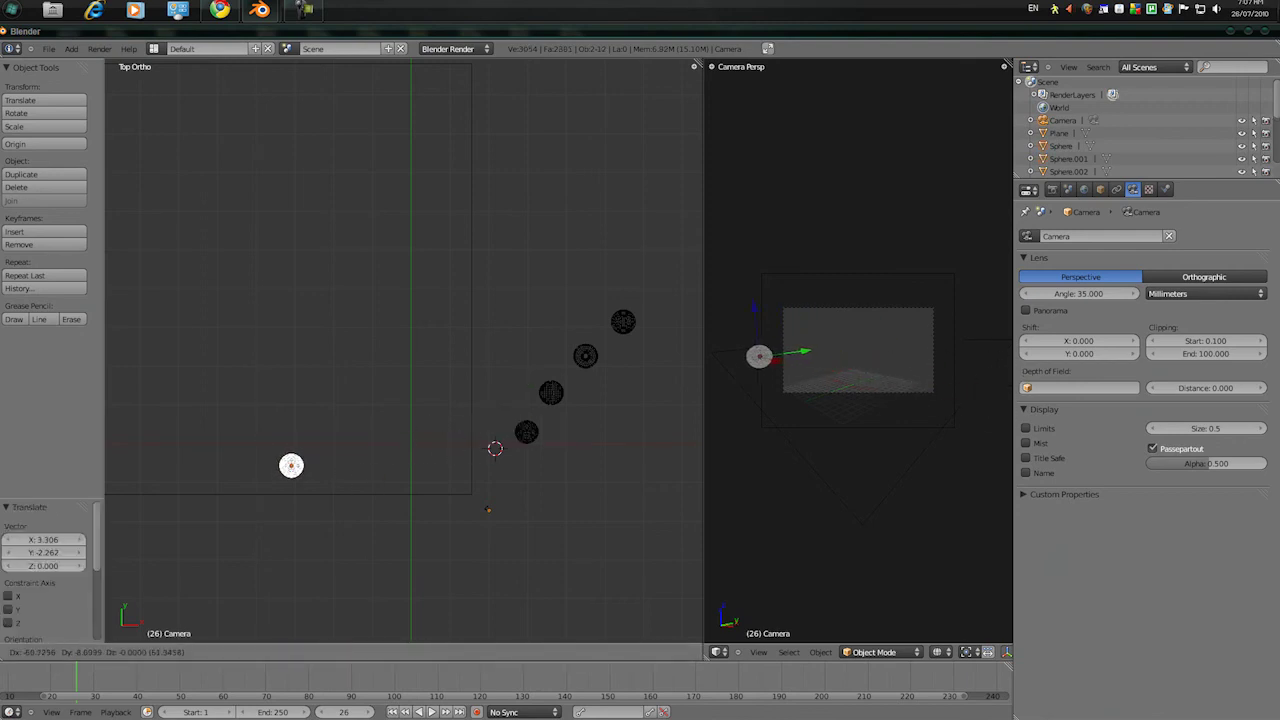
key(Return)
key(shift+d)
key(Return)
key(shift+d)
key(Return)
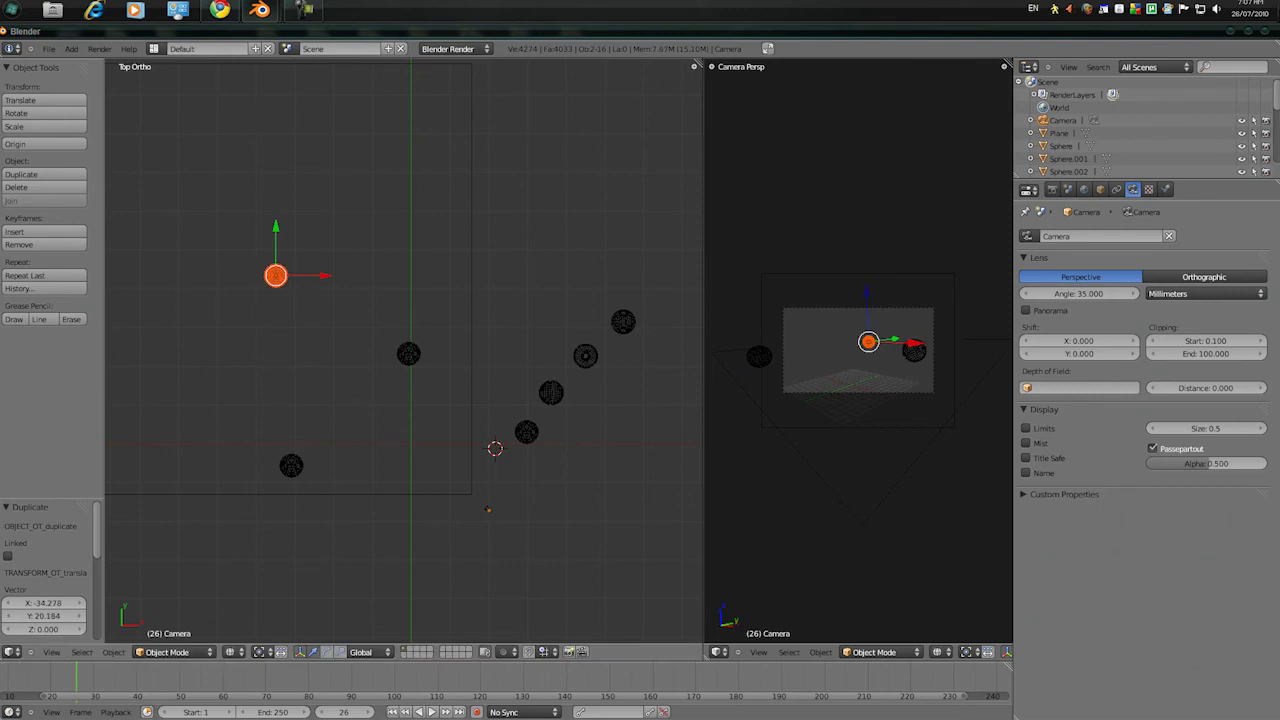
key(shift+d)
key(Return)
key(shift+d)
key(Return)
scroll(403, 352, down, 1)
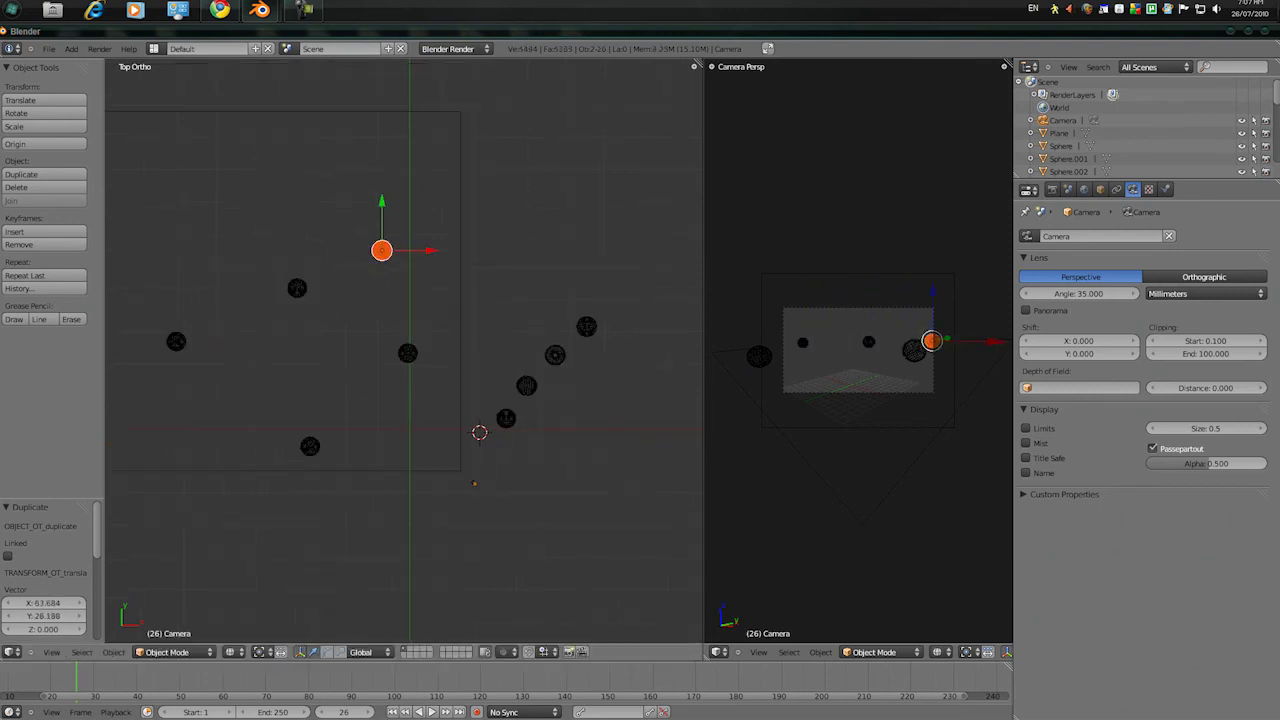
key(shift+d)
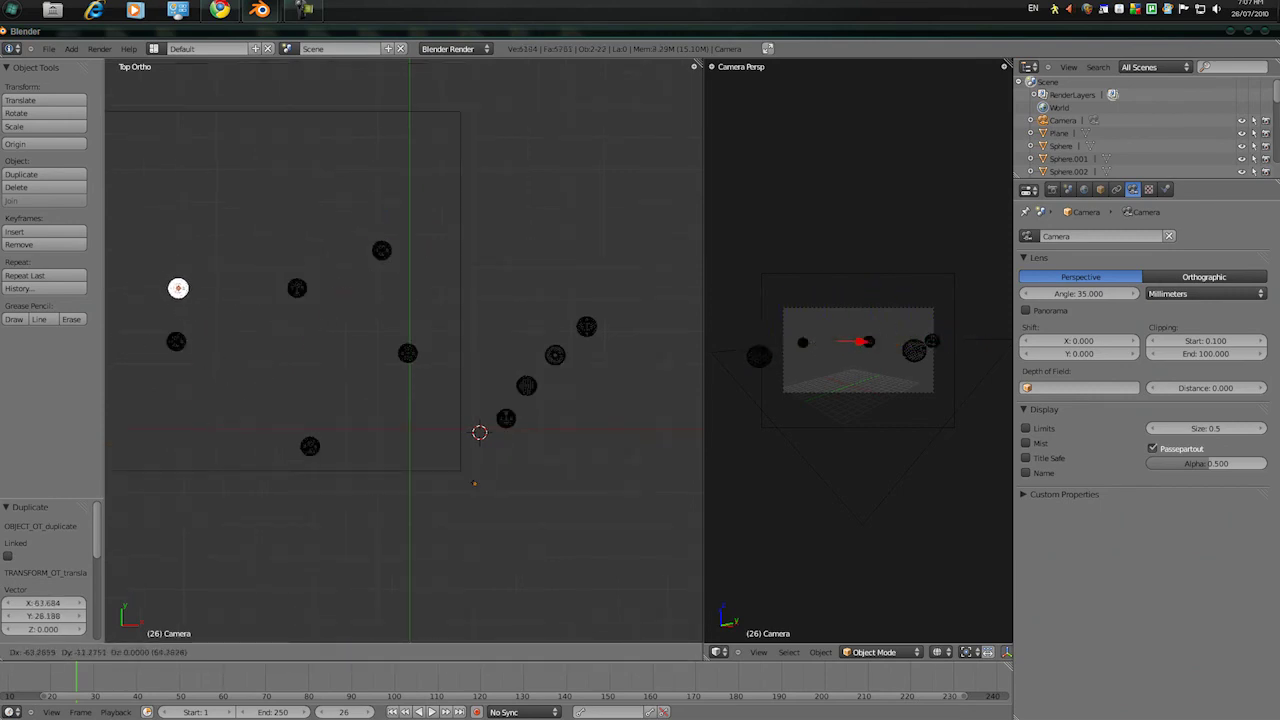
key(Return)
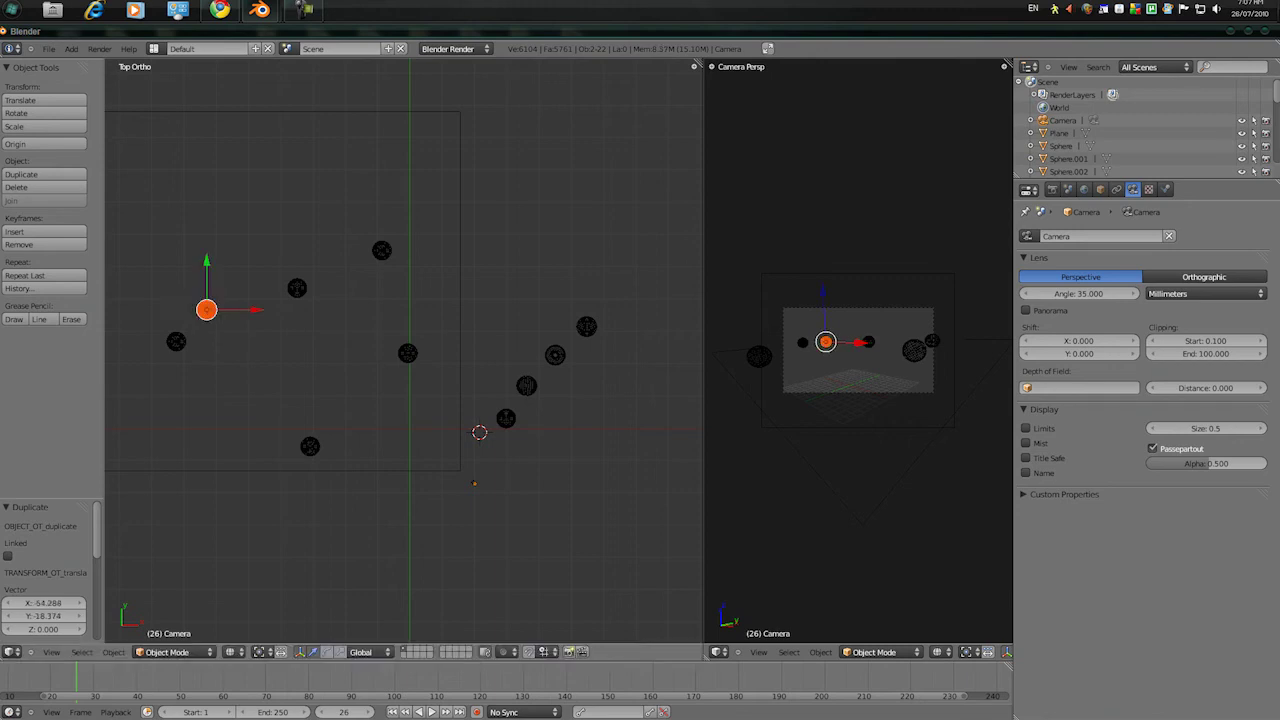
Reposition the leftmost copy on the plane closer to the camera and just inside the left edge of the camera frame
key(a)
key(b)
drag(150, 381, 194, 323)
key(g)
key(Return)
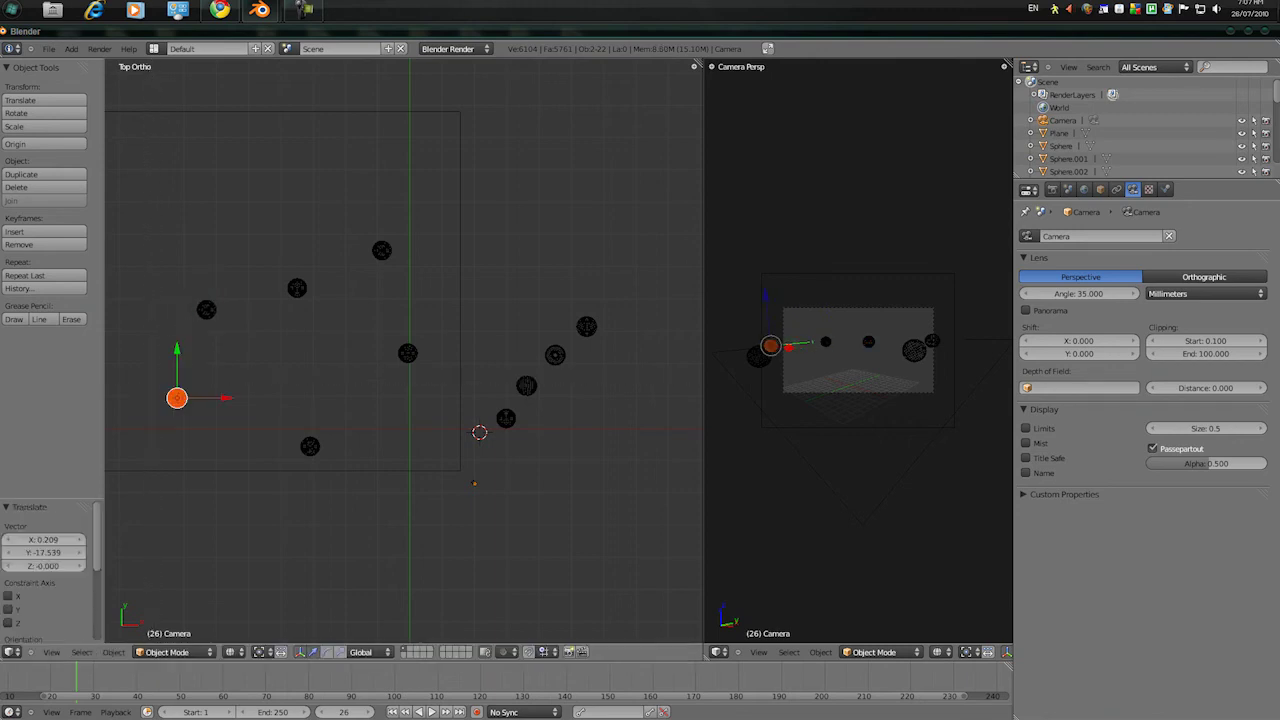
key(a)
key(b)
drag(157, 432, 200, 370)
key(g)
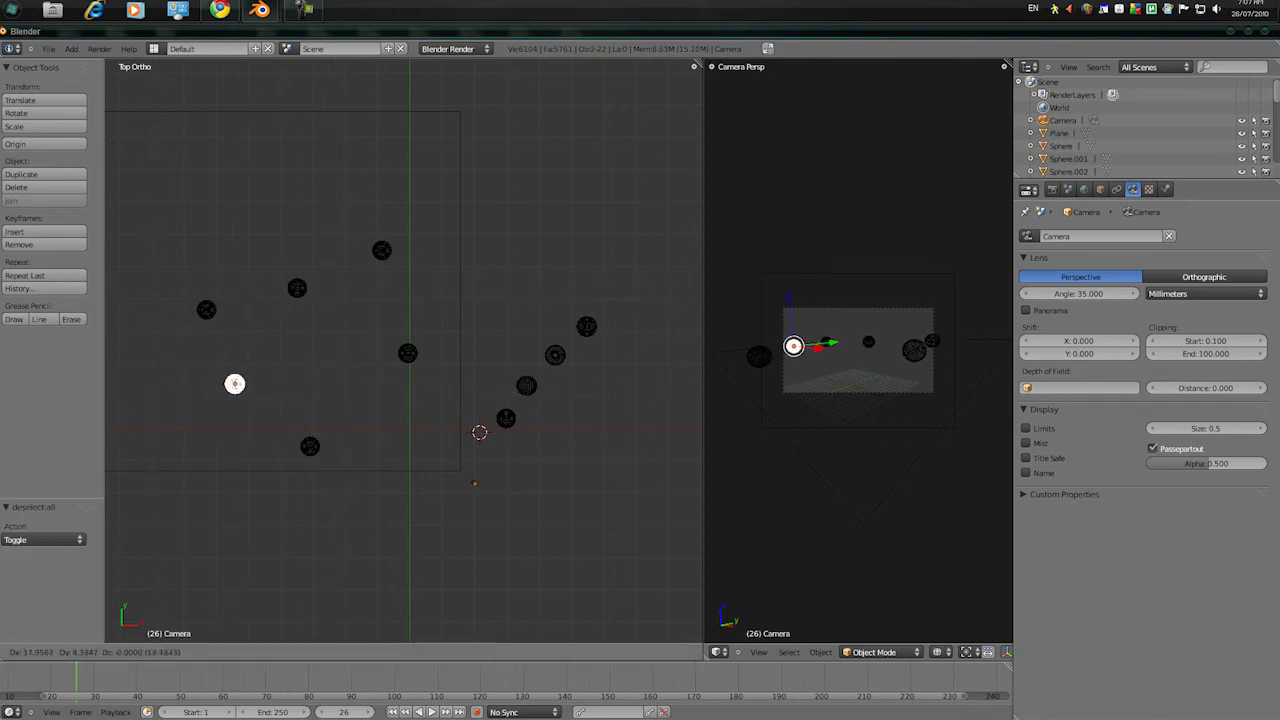
key(Return)
Move the farthest copy on the plane farther back and to the left, into the camera frame
key(b)
key(Escape)
key(a)
key(b)
drag(349, 297, 384, 257)
key(g)
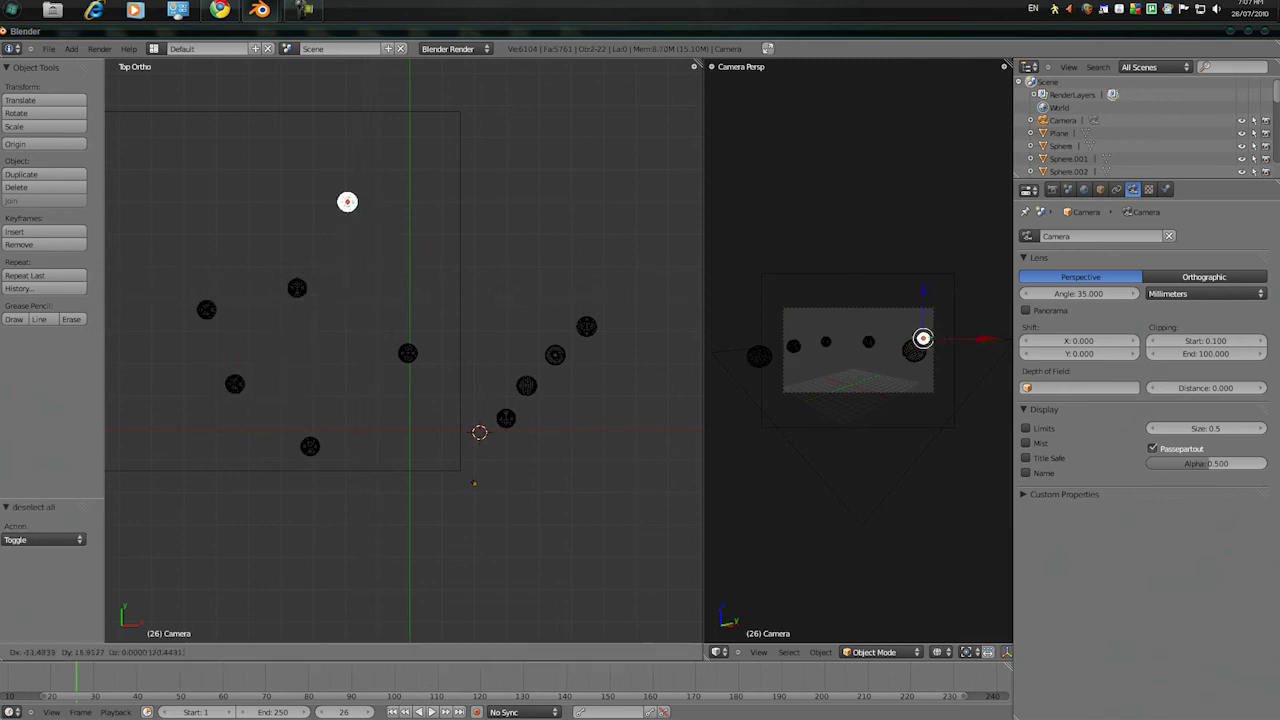
key(Return)
Move the rightmost copy on the plane slightly back and to the left, and deselect it
key(a)
key(b)
drag(365, 383, 416, 344)
key(g)
key(Return)
key(a)
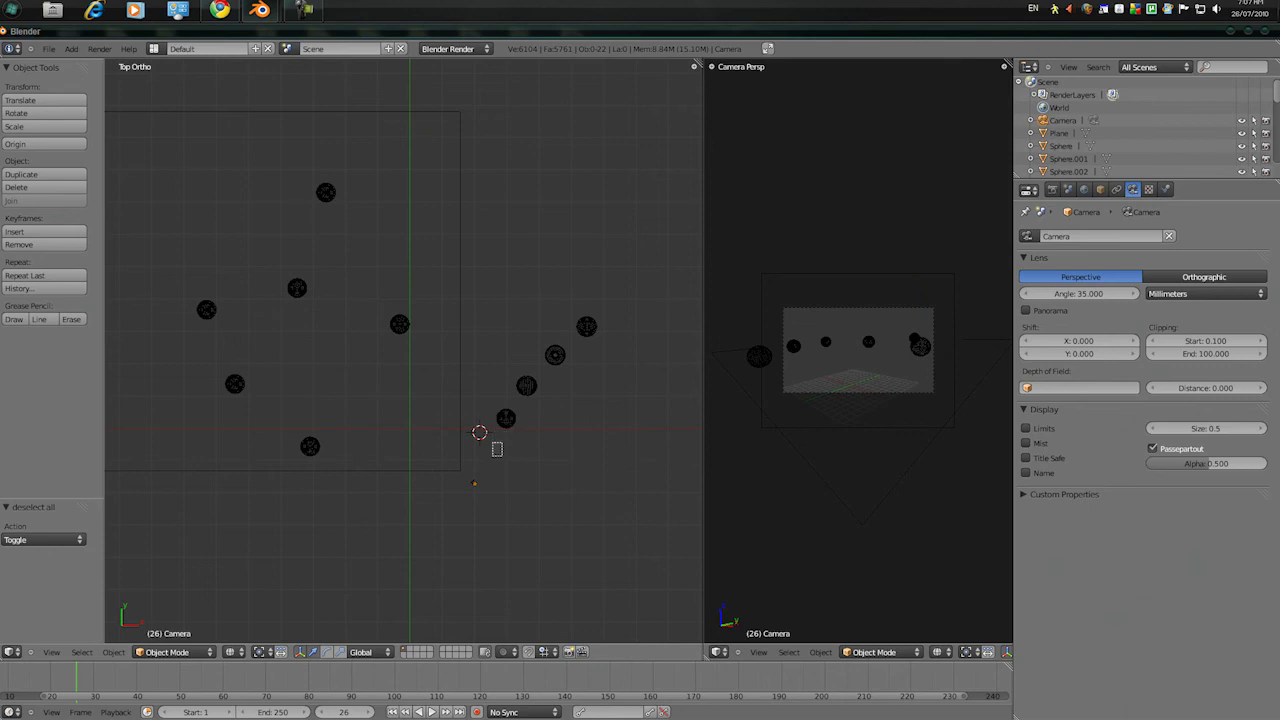
Duplicate the second sphere of the diagonal row with its band six times, scattering the copies among the others on the plane
key(a)
key(b)
key(Escape)
key(a)
key(b)
drag(509, 380, 534, 393)
key(shift+d)
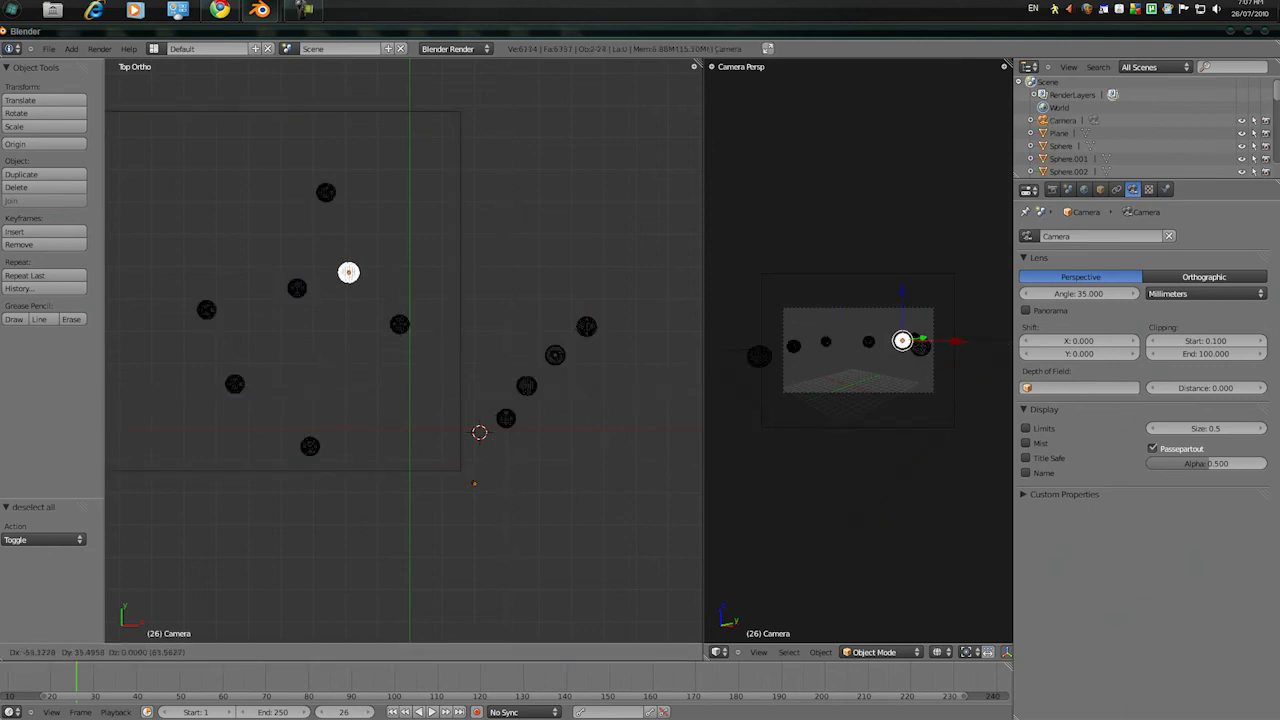
click(287, 233)
key(shift+d)
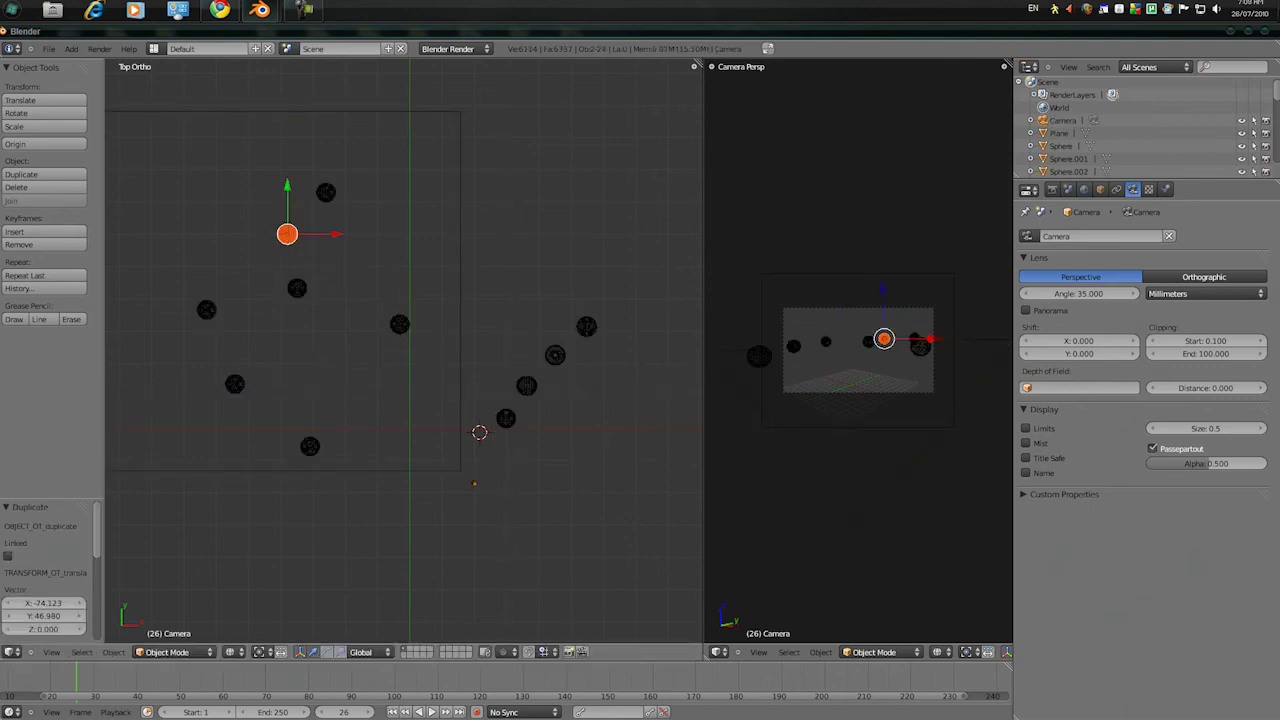
click(245, 295)
key(shift+d)
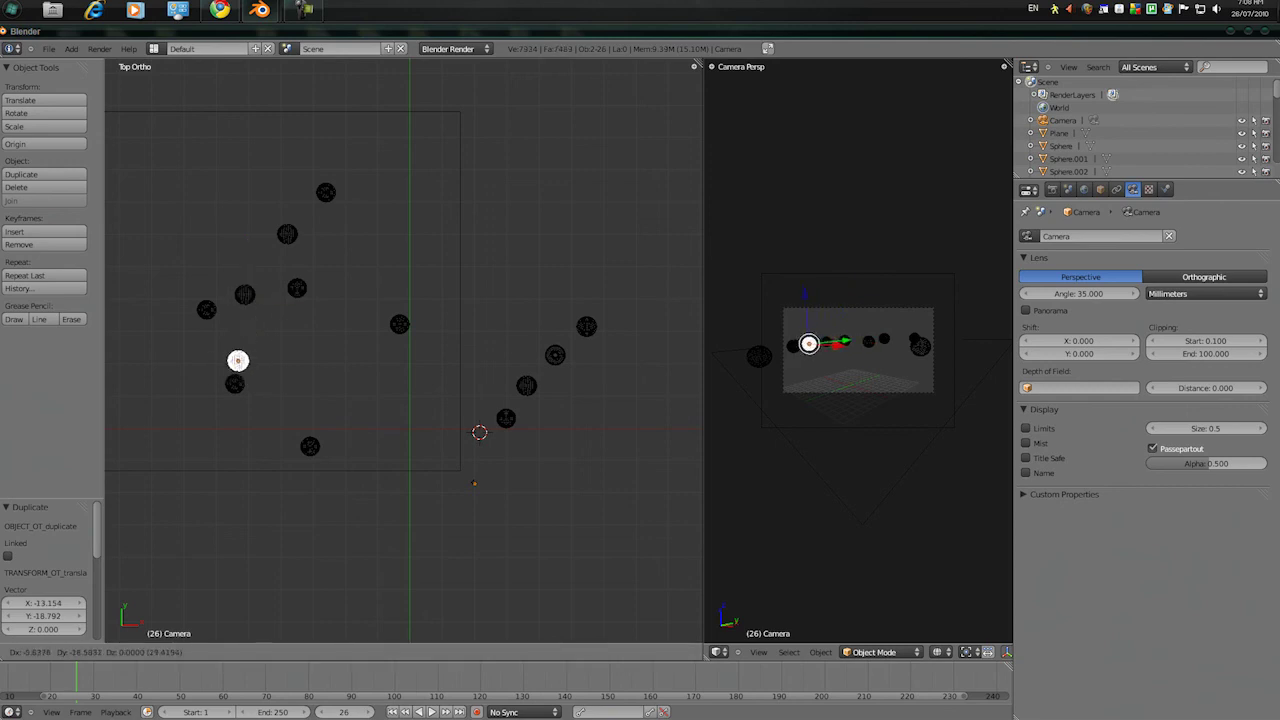
click(208, 349)
key(shift+d)
click(345, 349)
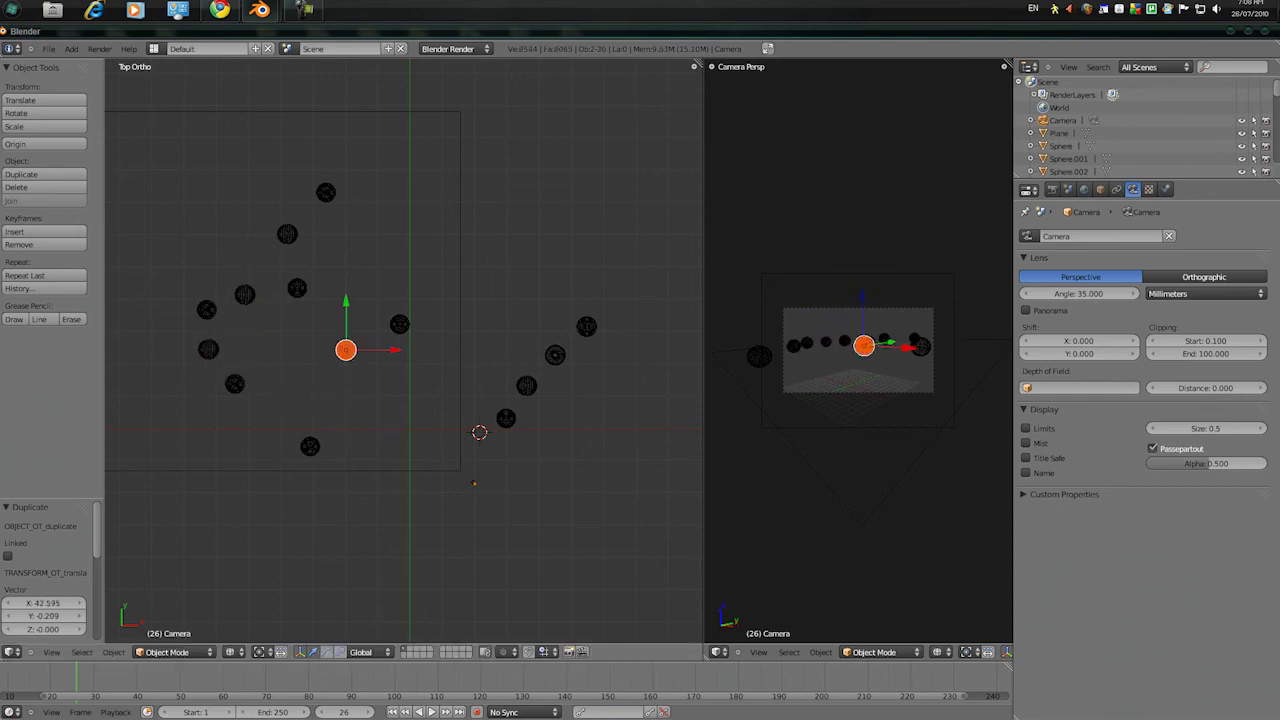
key(shift+d)
click(365, 247)
key(shift+d)
click(260, 337)
Duplicate the third sphere of the diagonal row with its band four times, scattering the copies among the others on the plane
key(shift+d)
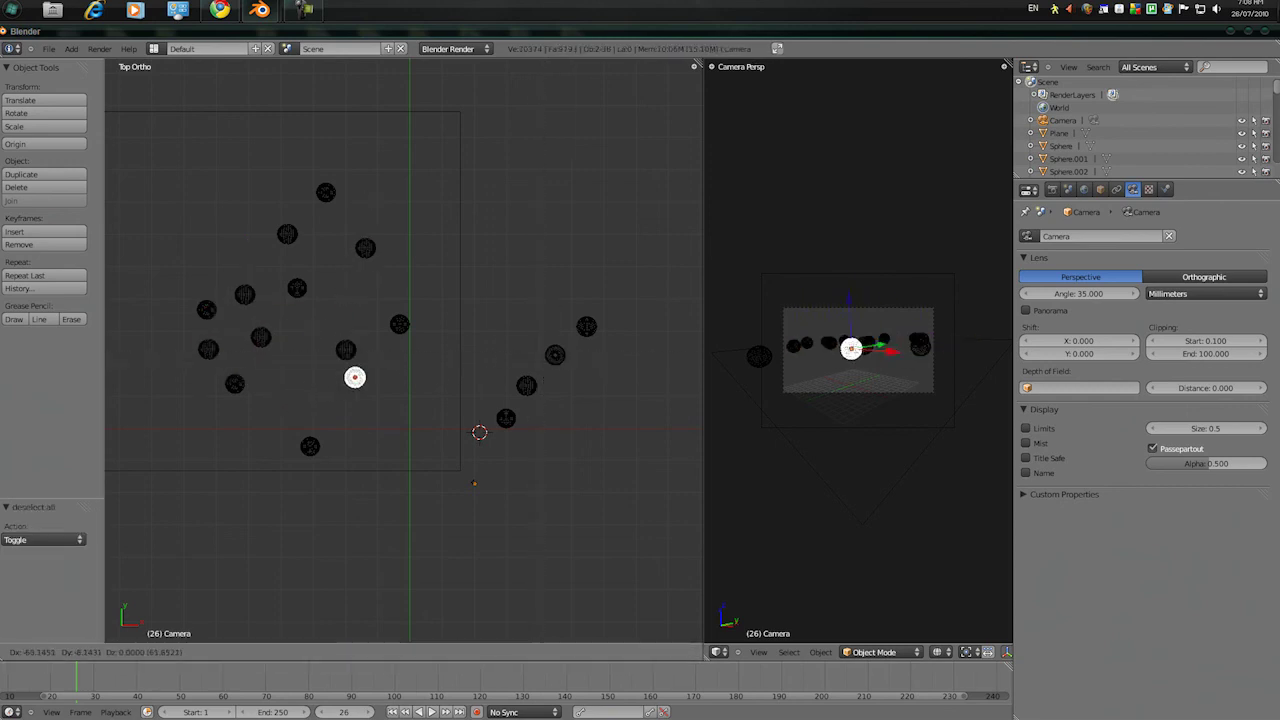
click(286, 412)
key(shift+d)
click(348, 292)
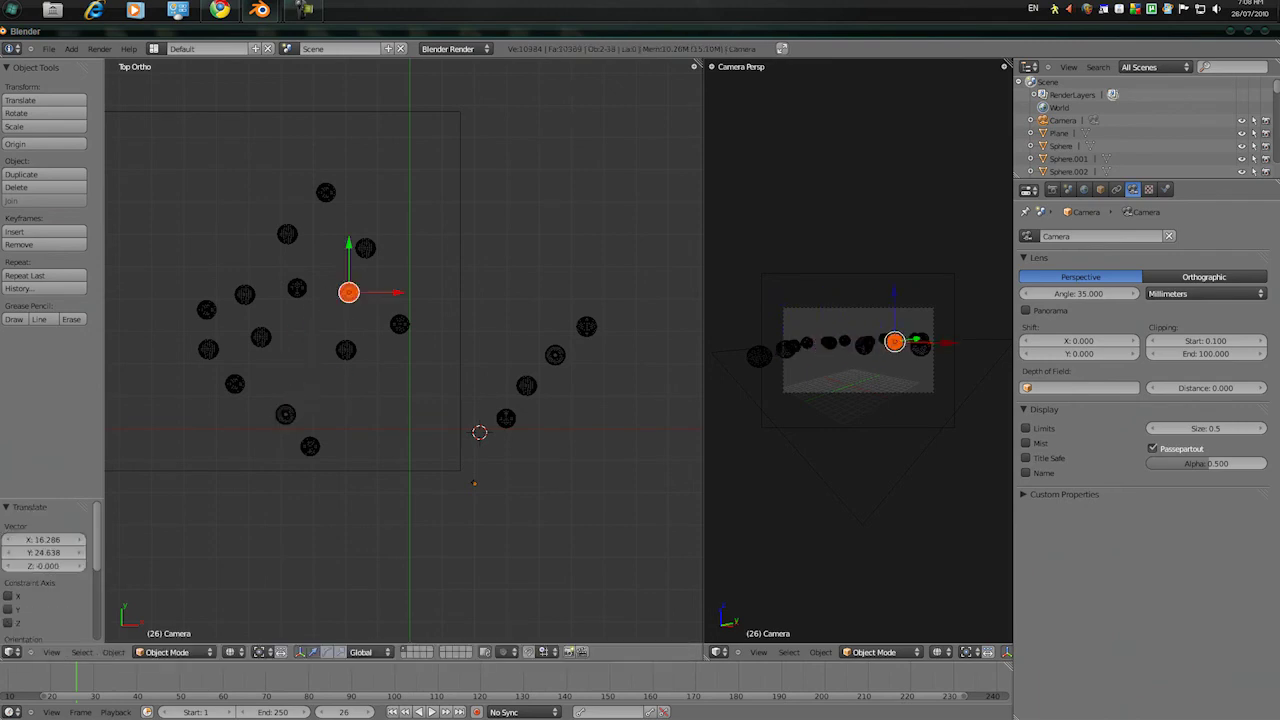
key(shift+d)
click(291, 333)
key(shift+d)
click(417, 391)
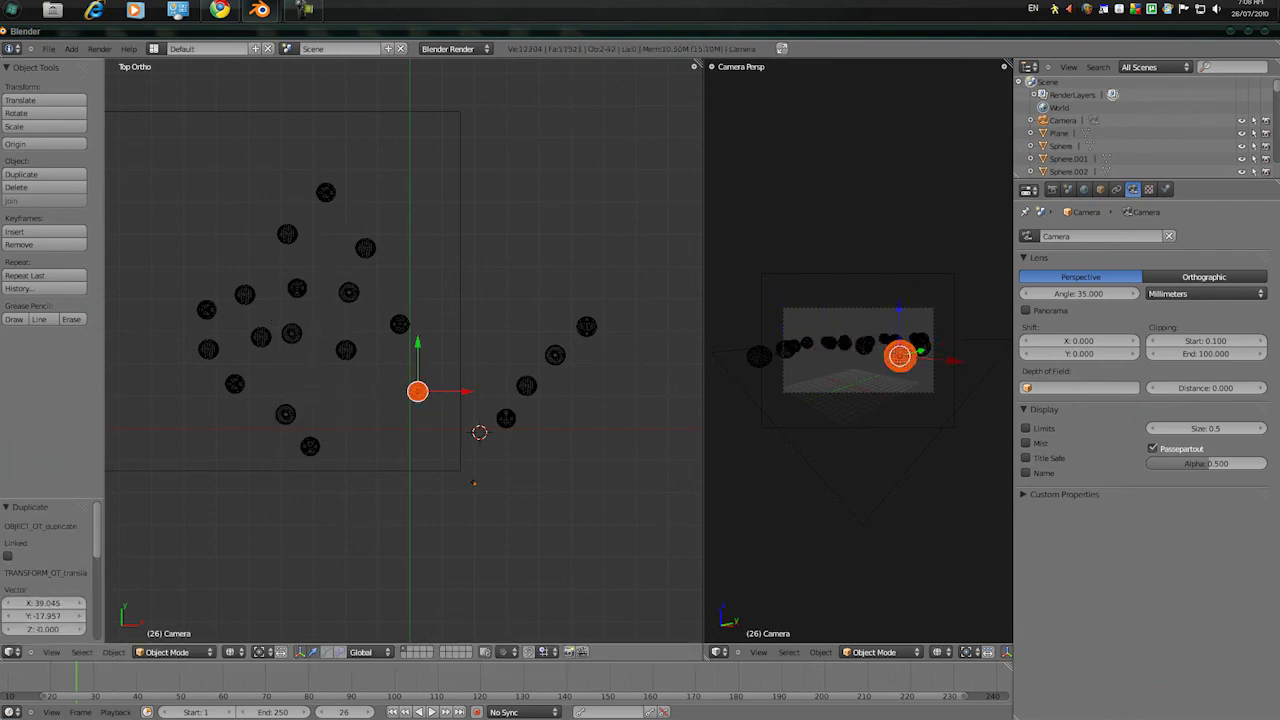
Duplicate the farthest sphere of the diagonal row with its band five times, spreading the copies over the nearer part of the plane
key(a)
key(b)
drag(566, 346, 608, 304)
key(shift+d)
click(326, 414)
key(shift+d)
click(307, 376)
key(shift+d)
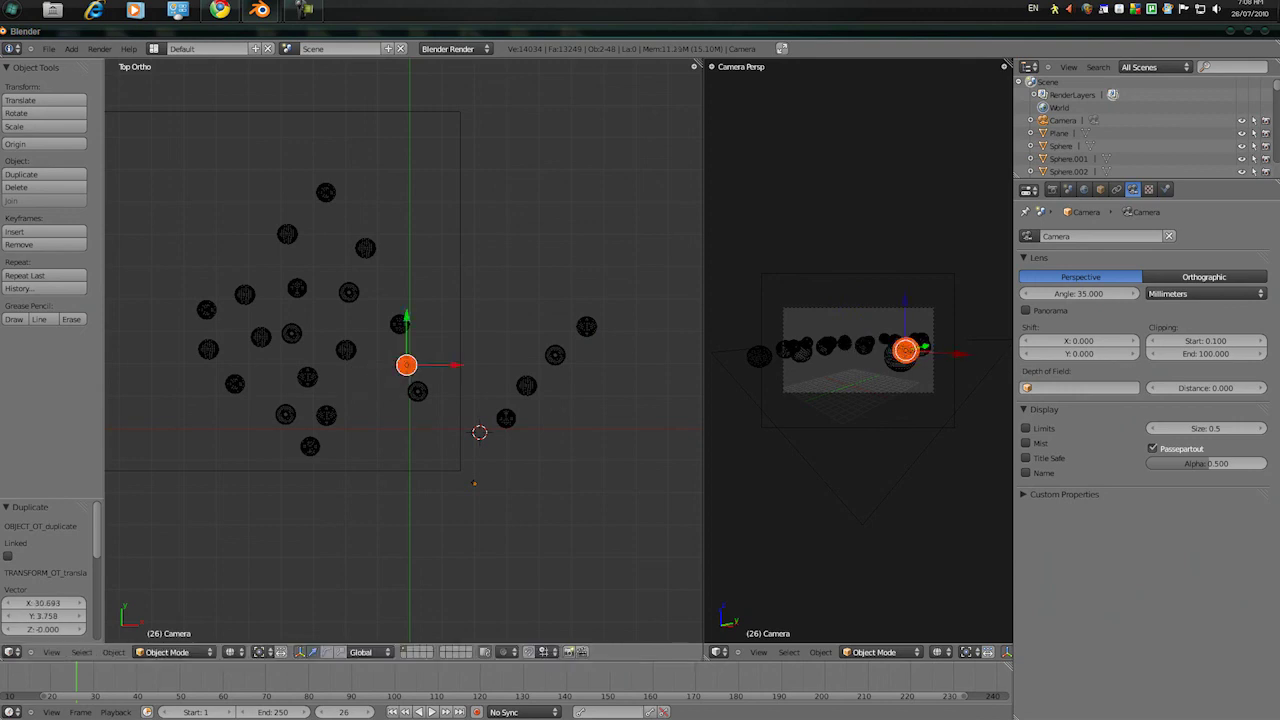
click(406, 364)
key(shift+d)
click(369, 452)
key(shift+d)
click(383, 401)
Duplicate the third-row sphere copy at the group's near left twice, placing both copies in the gaps near the plane's front edge
key(a)
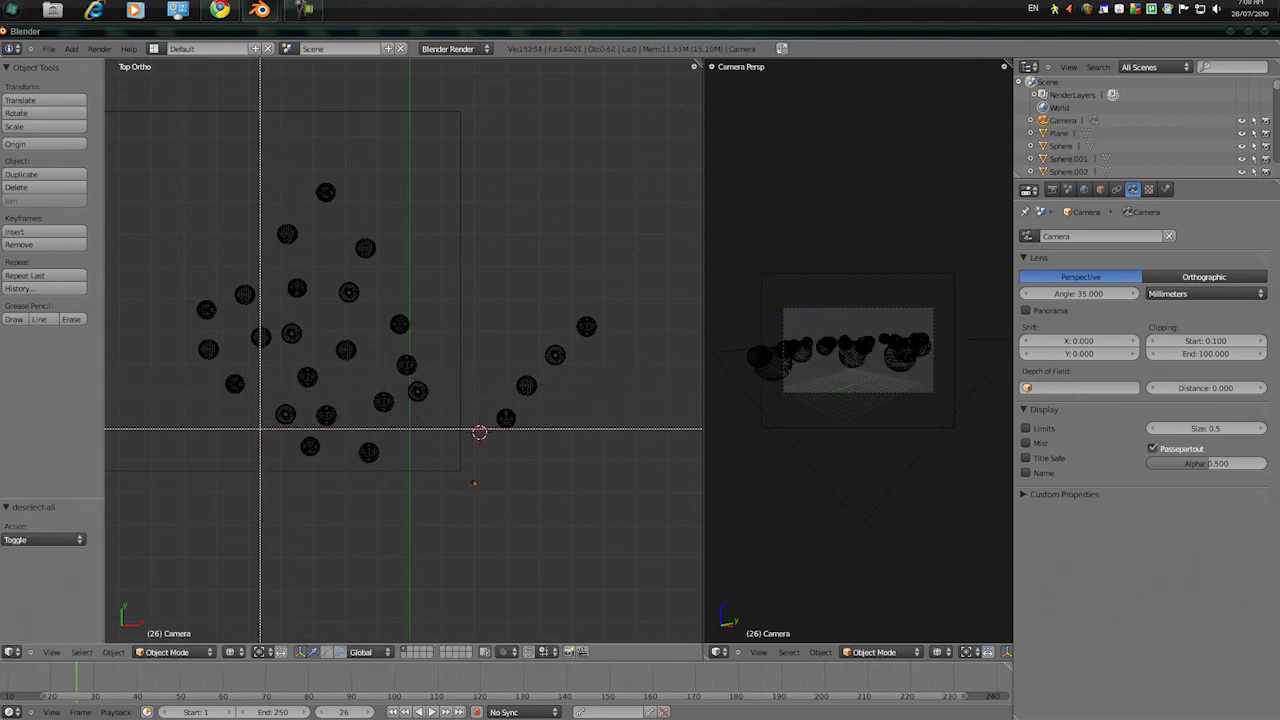
right_click(285, 414)
key(shift+d)
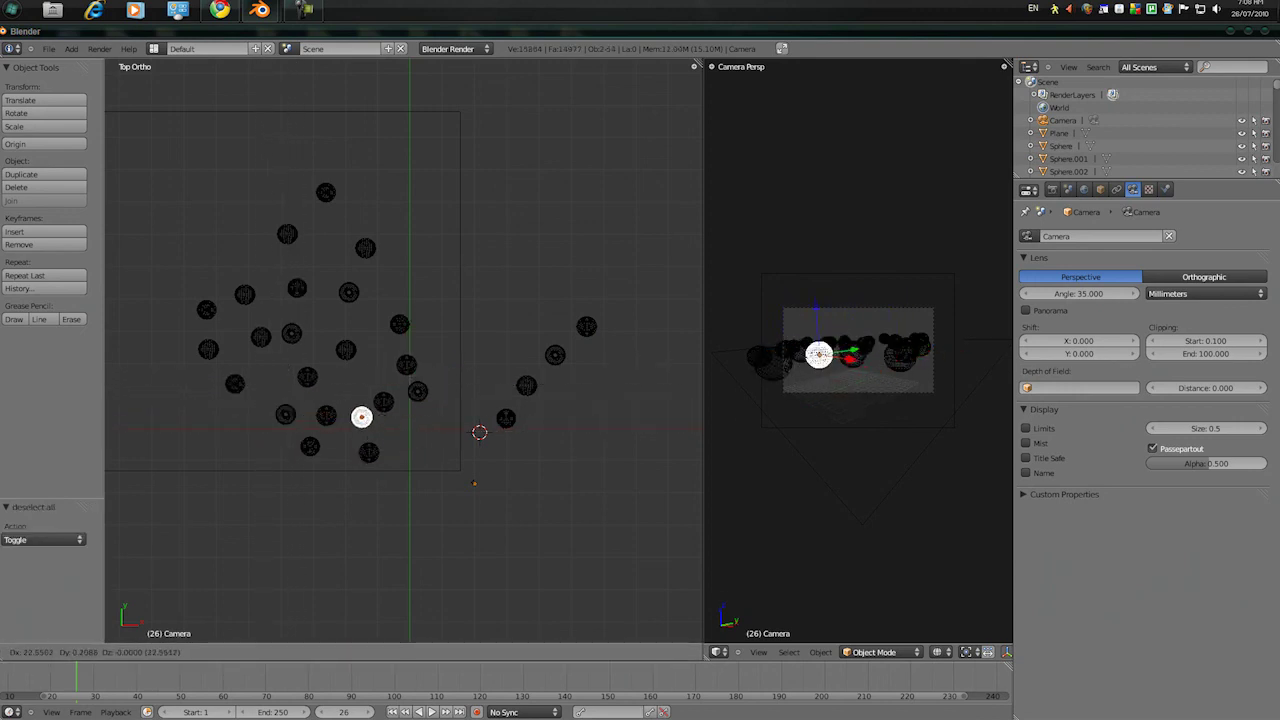
click(349, 384)
key(shift+d)
click(365, 426)
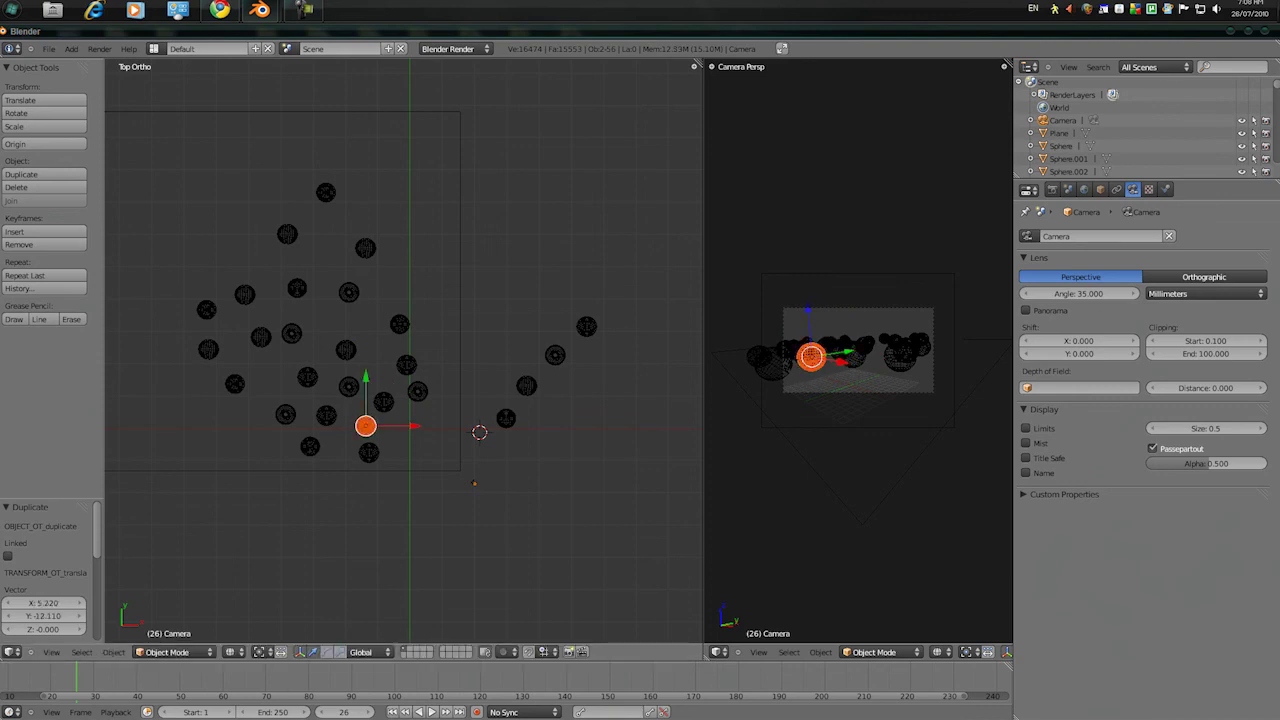
Select the camera and raise it about 11.5 units along the global Z axis while looking through it
right_click(474, 483)
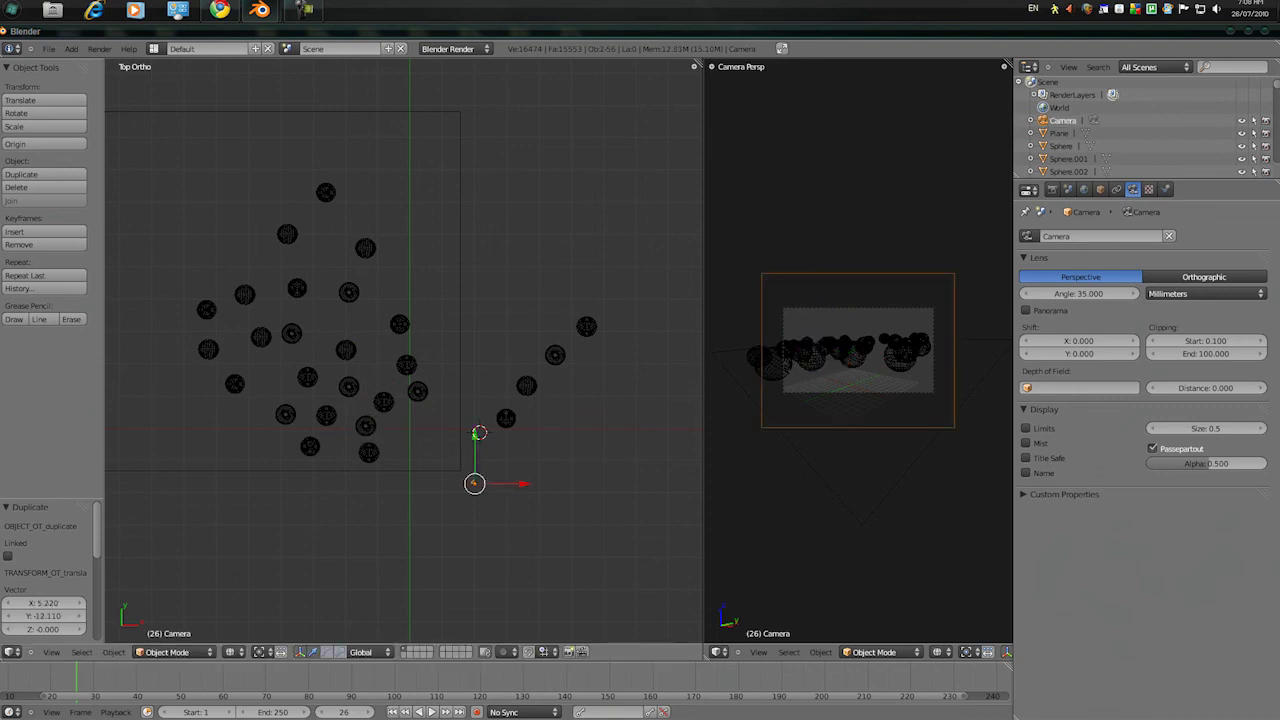
key(KP_0)
key(g)
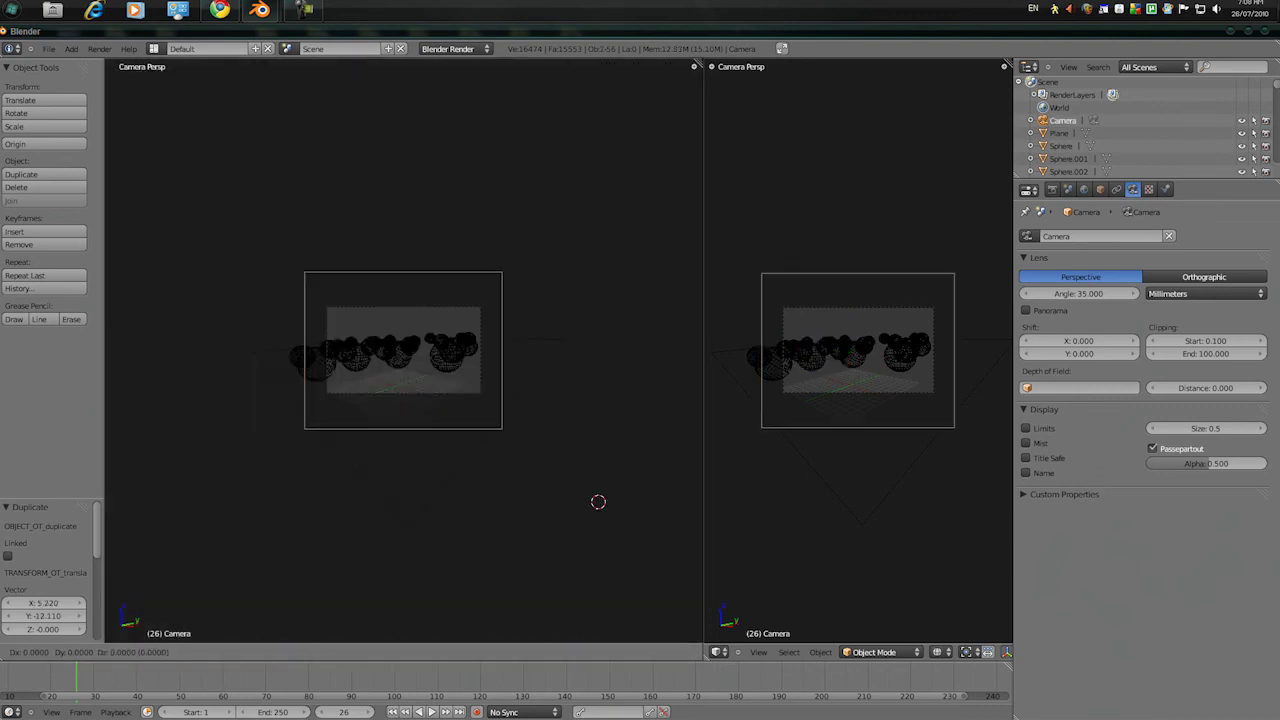
key(z)
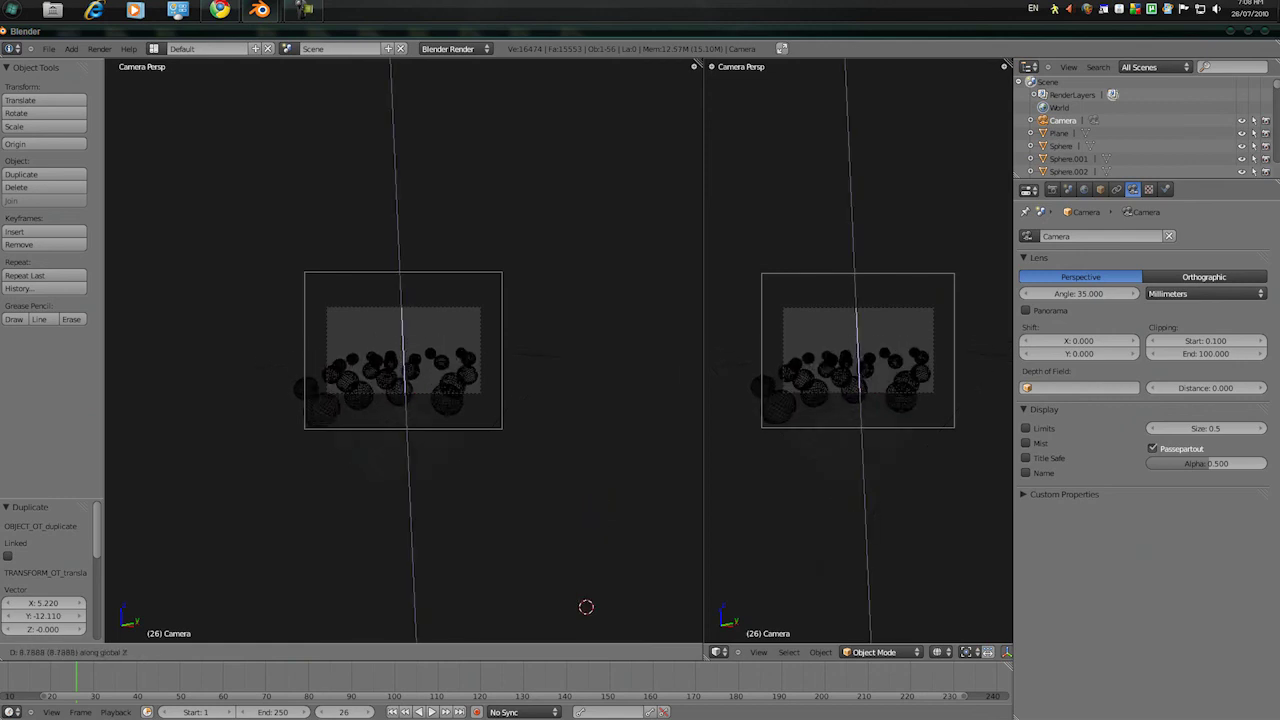
key(Return)
Rotate the camera about -6.3° around global X and about -15° around global Y to aim it down at the spheres
key(r)
key(x)
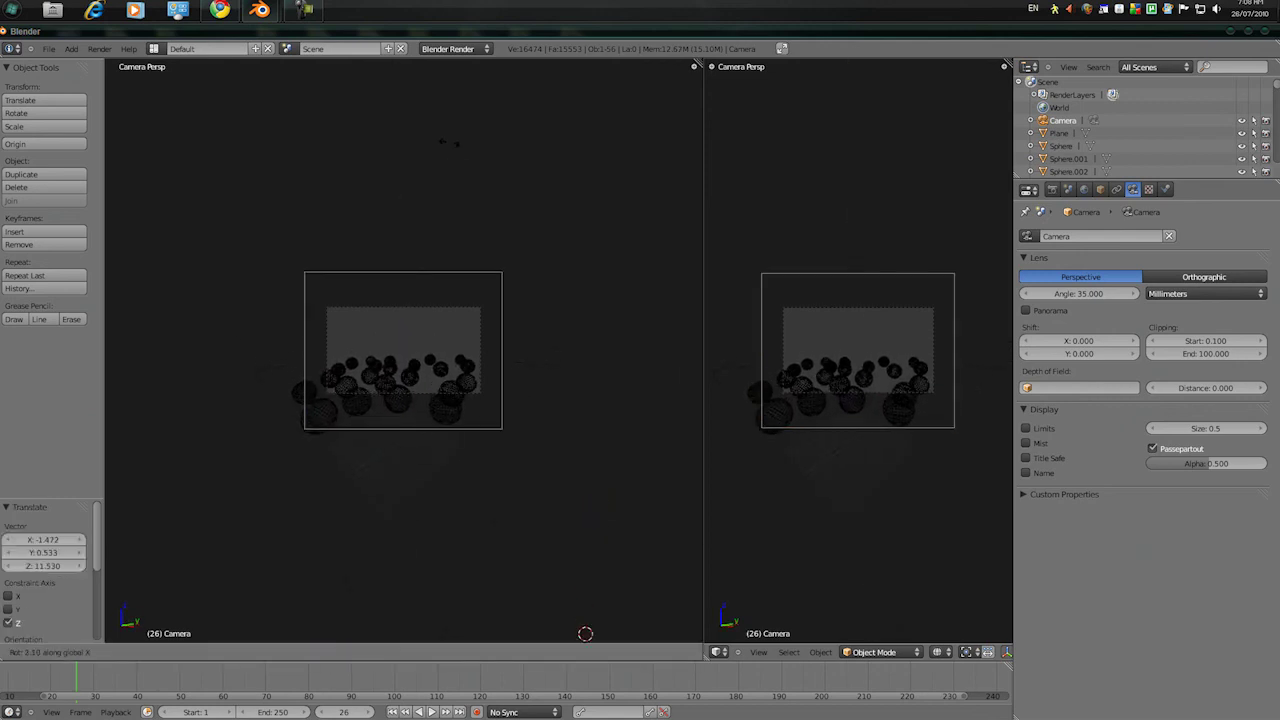
key(y)
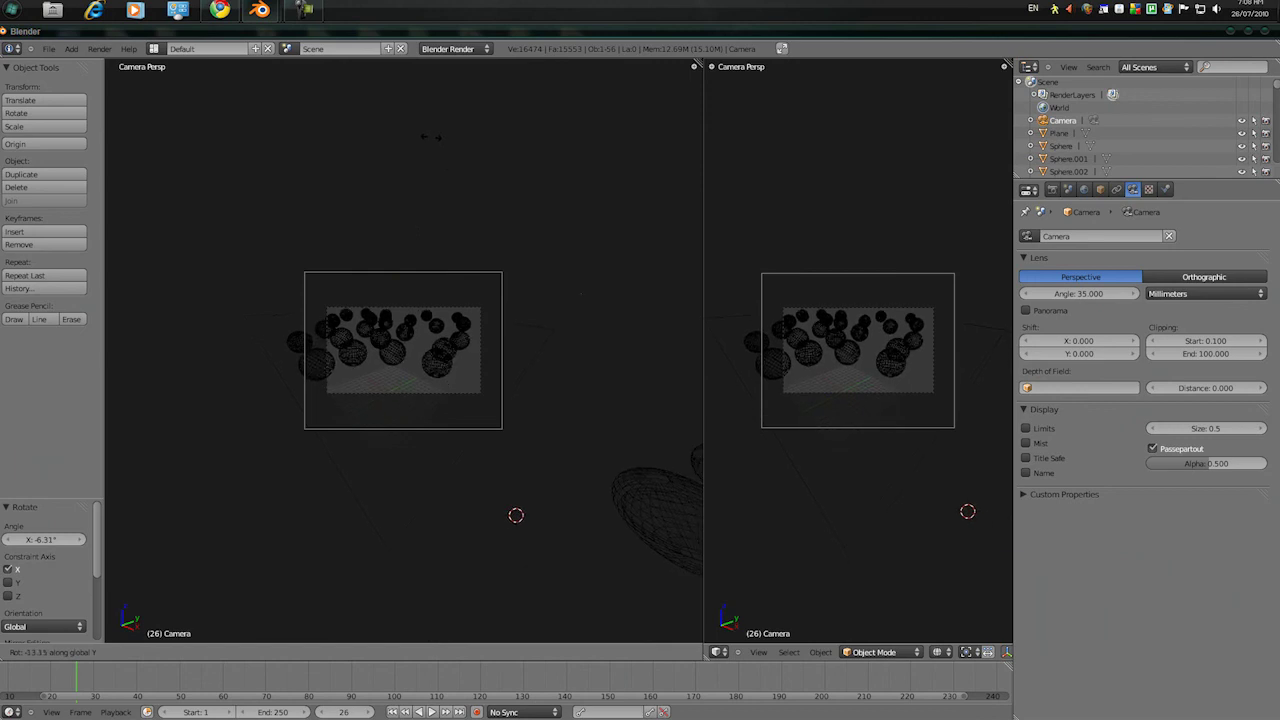
key(Return)
Shift the camera by about -3.9 in X, -1.1 in Y and 4.7 in Z, and test-render the frame
key(g)
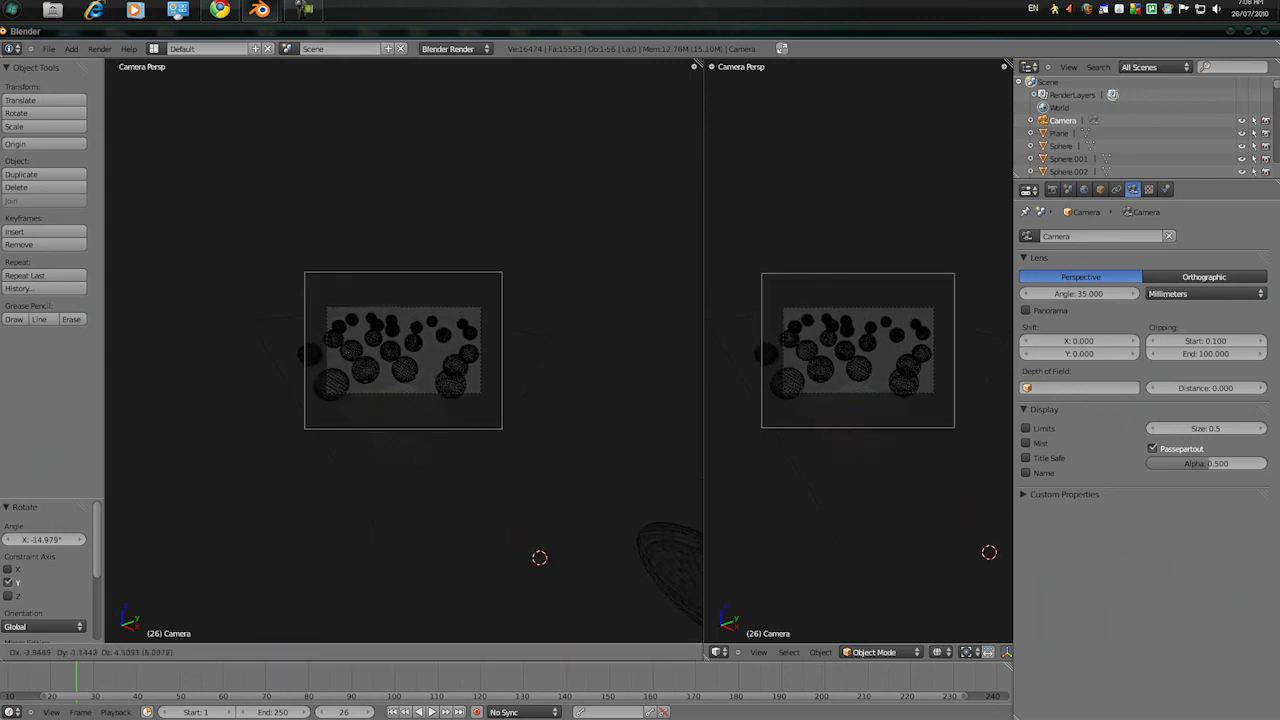
key(Return)
key(F12)
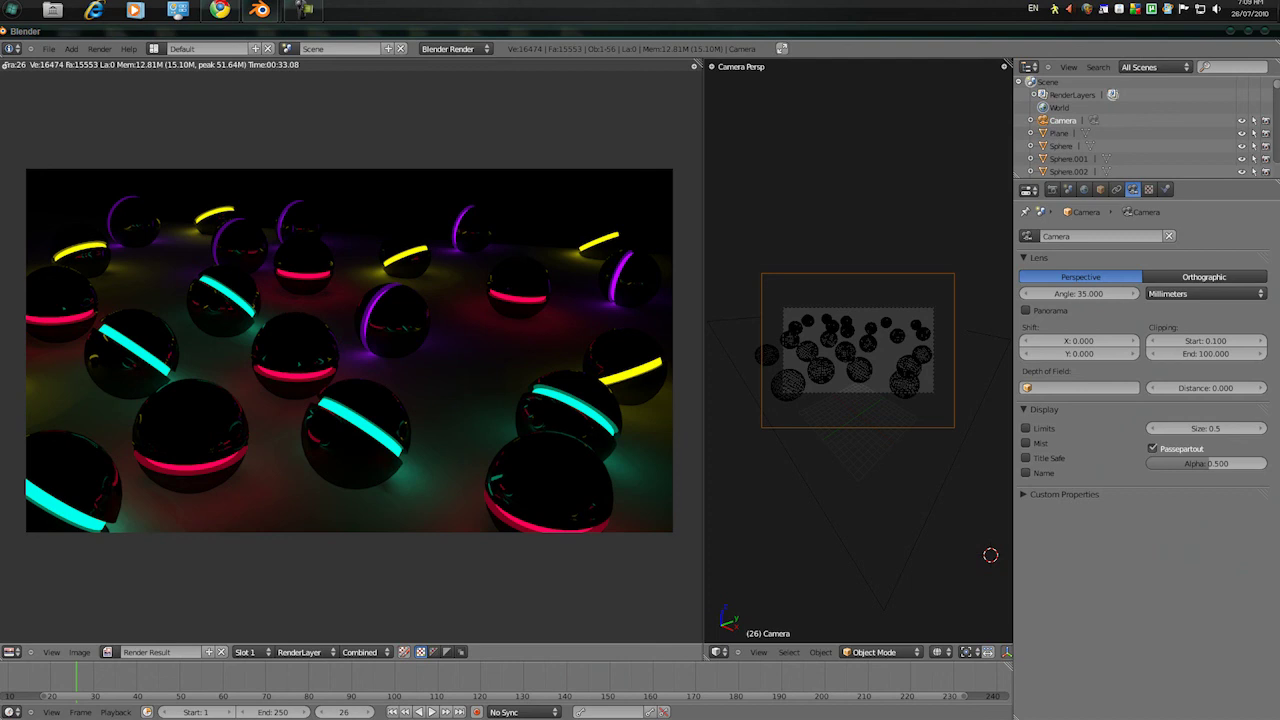
key(Escape)
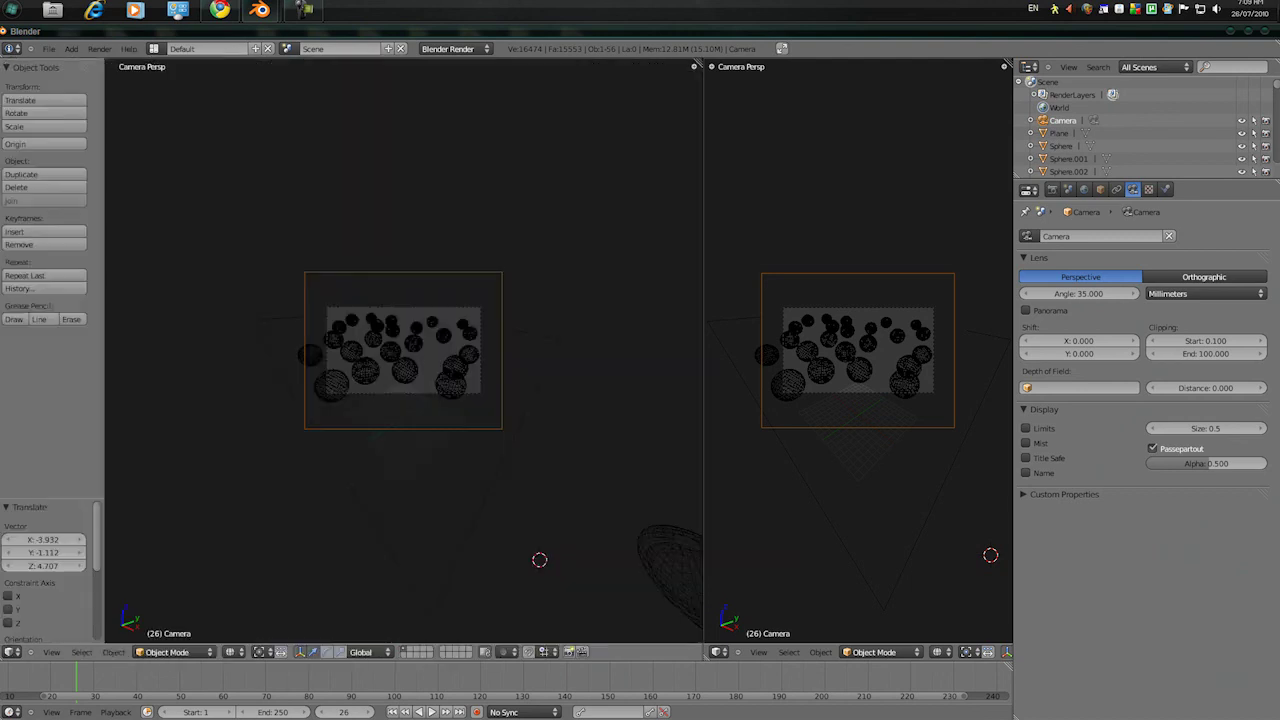
Scale the plane and all the spheres scattered on it down together by a factor of about 0.49
key(a)
key(b)
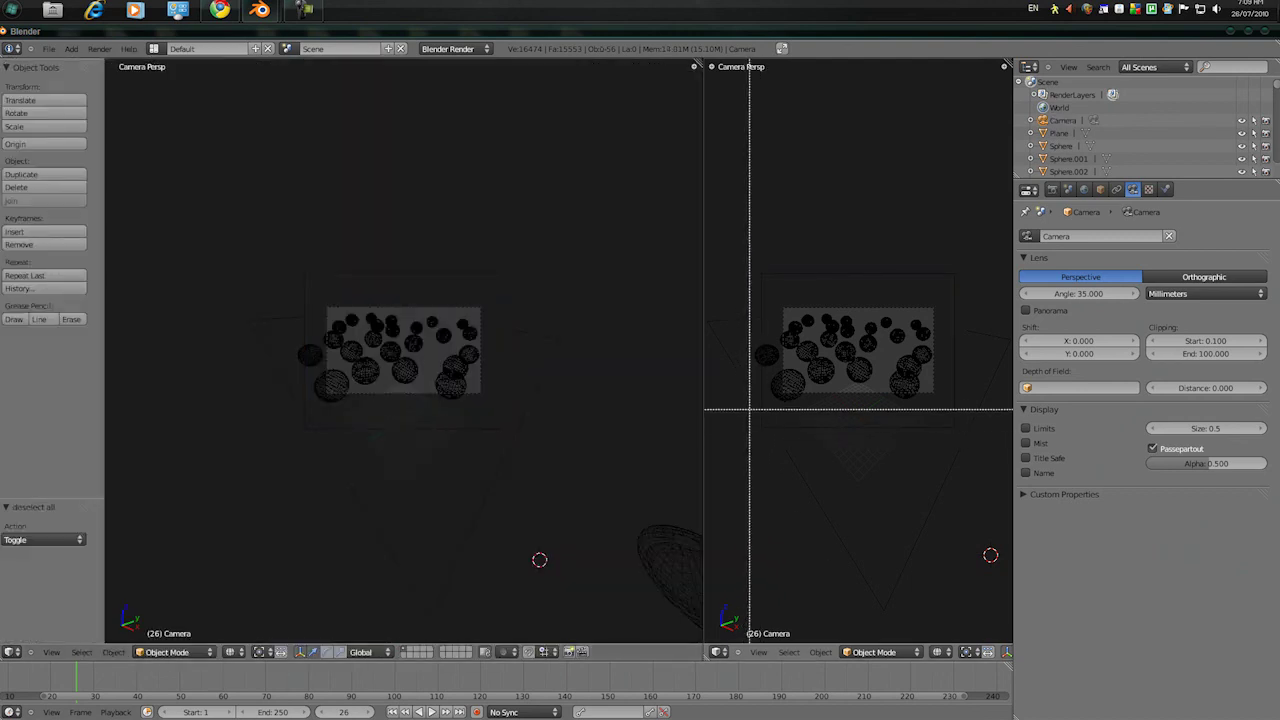
drag(770, 406, 934, 310)
key(b)
drag(813, 549, 854, 510)
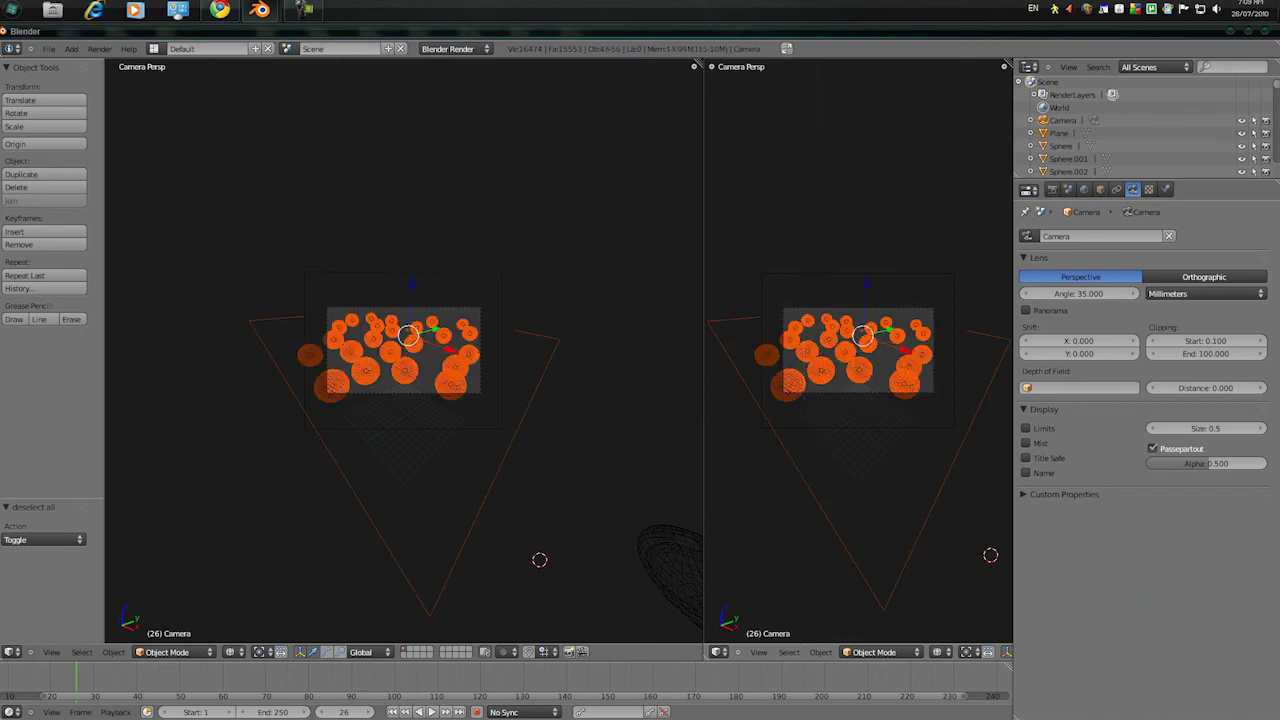
key(s)
key(Return)
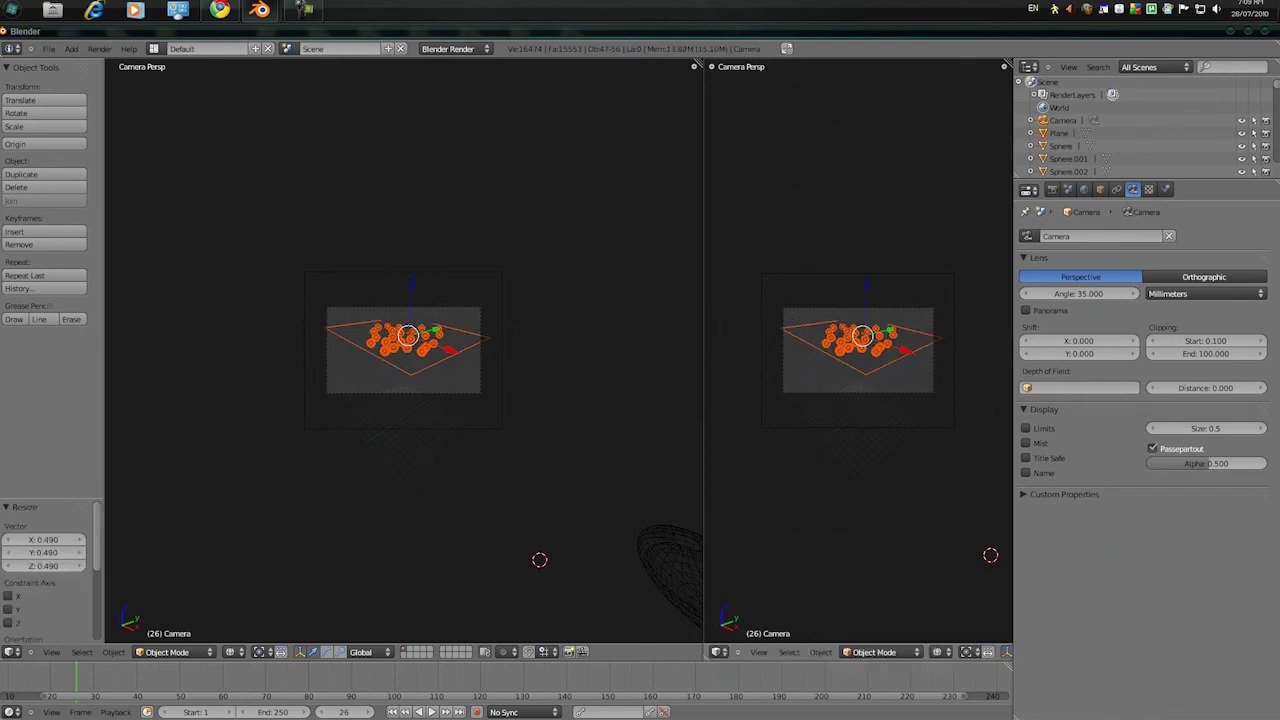
Move the camera about -26.7 in X and 24.8 in Y, just outside the near right corner of the shrunken plane
right_click(858, 428)
key(KP_7)
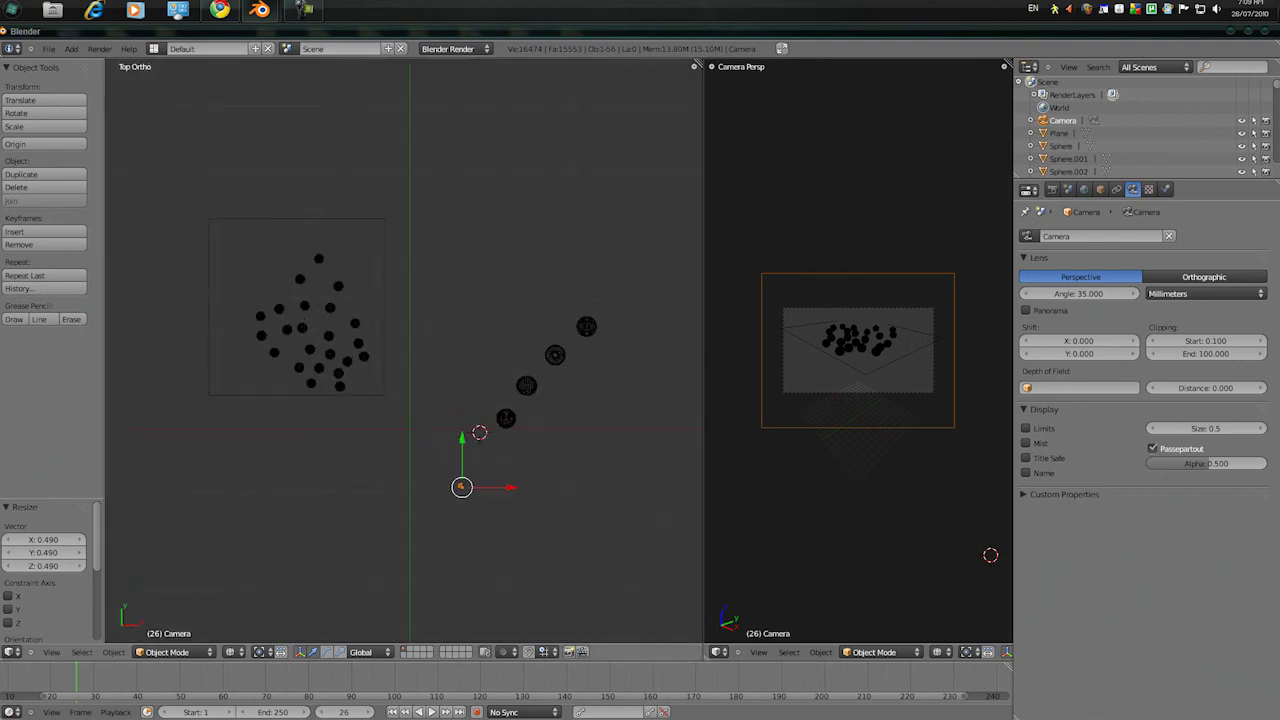
key(g)
click(369, 408)
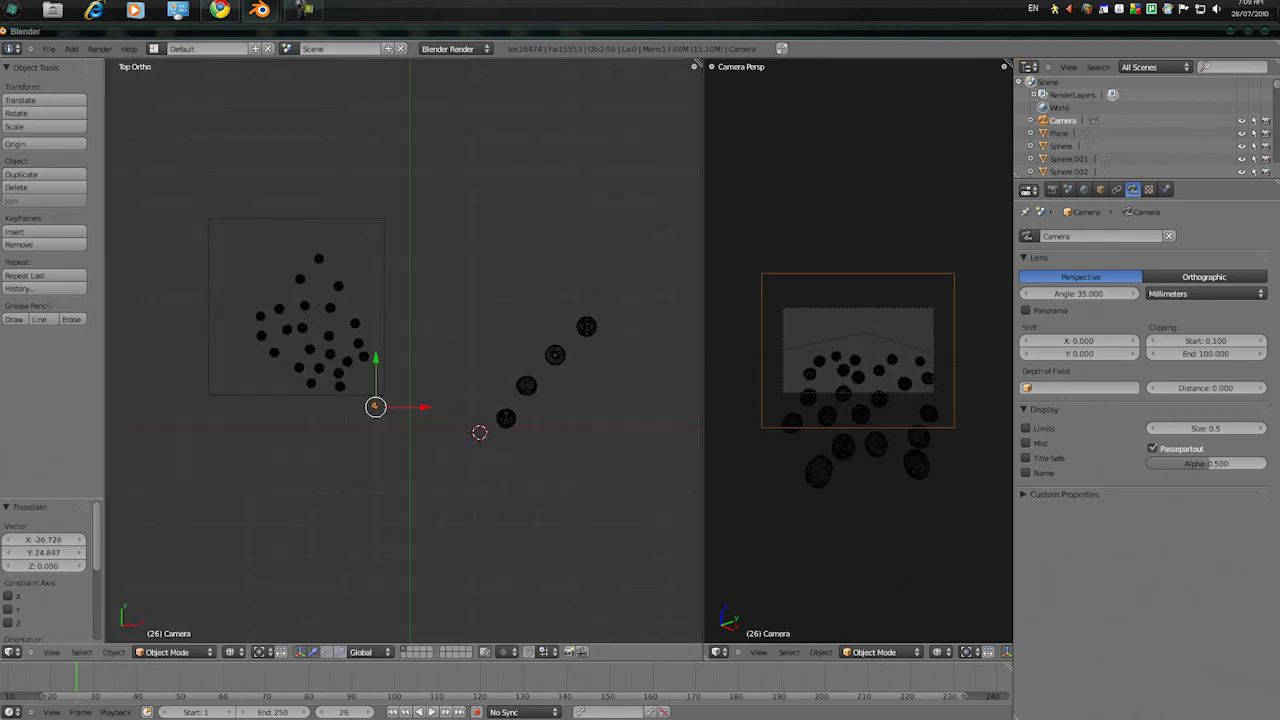
Lower the camera about 11.5 units along the global Z axis in front view
key(KP_1)
key(g)
key(z)
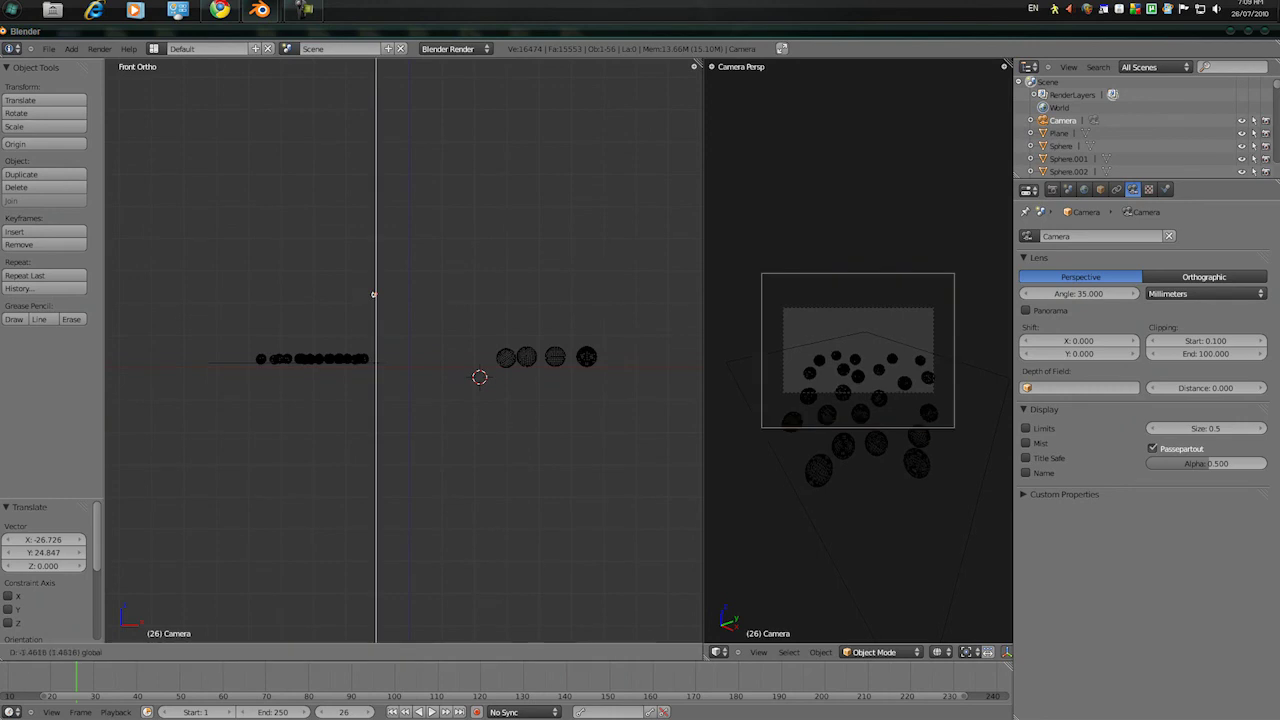
click(373, 331)
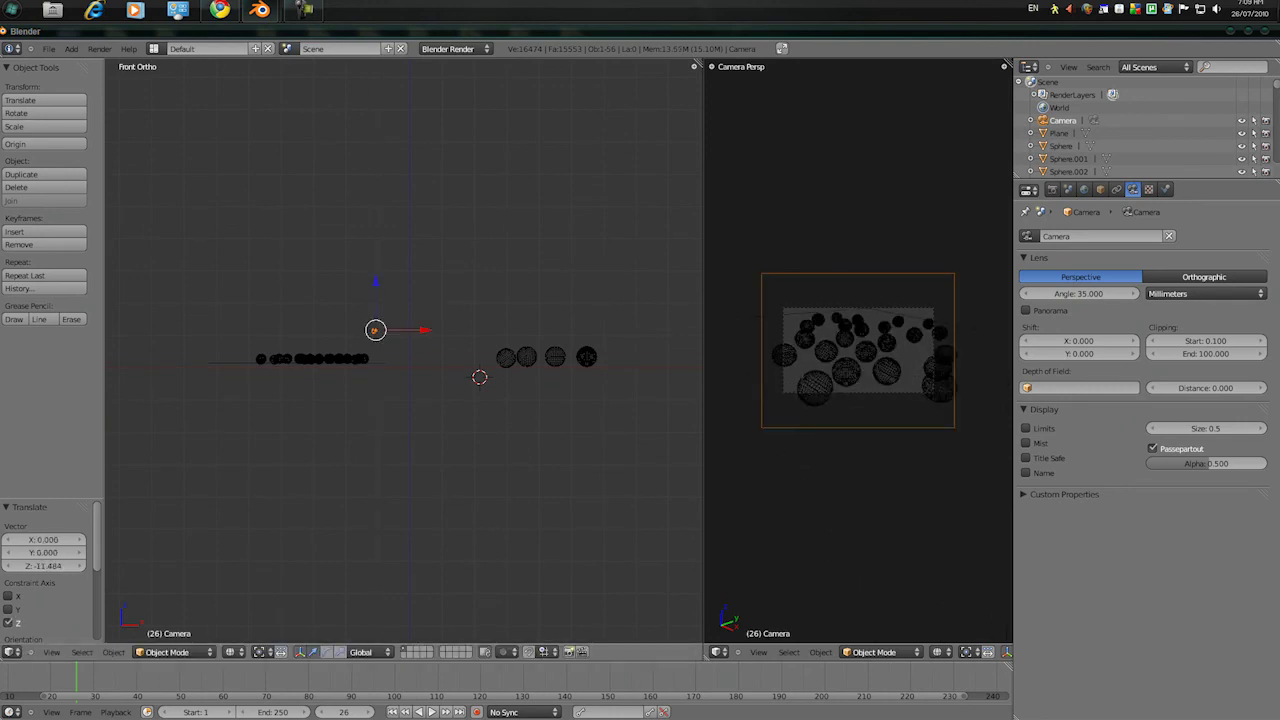
Reposition the camera in top view about 4 units along X so the spheres sit within its frame
key(KP_7)
key(g)
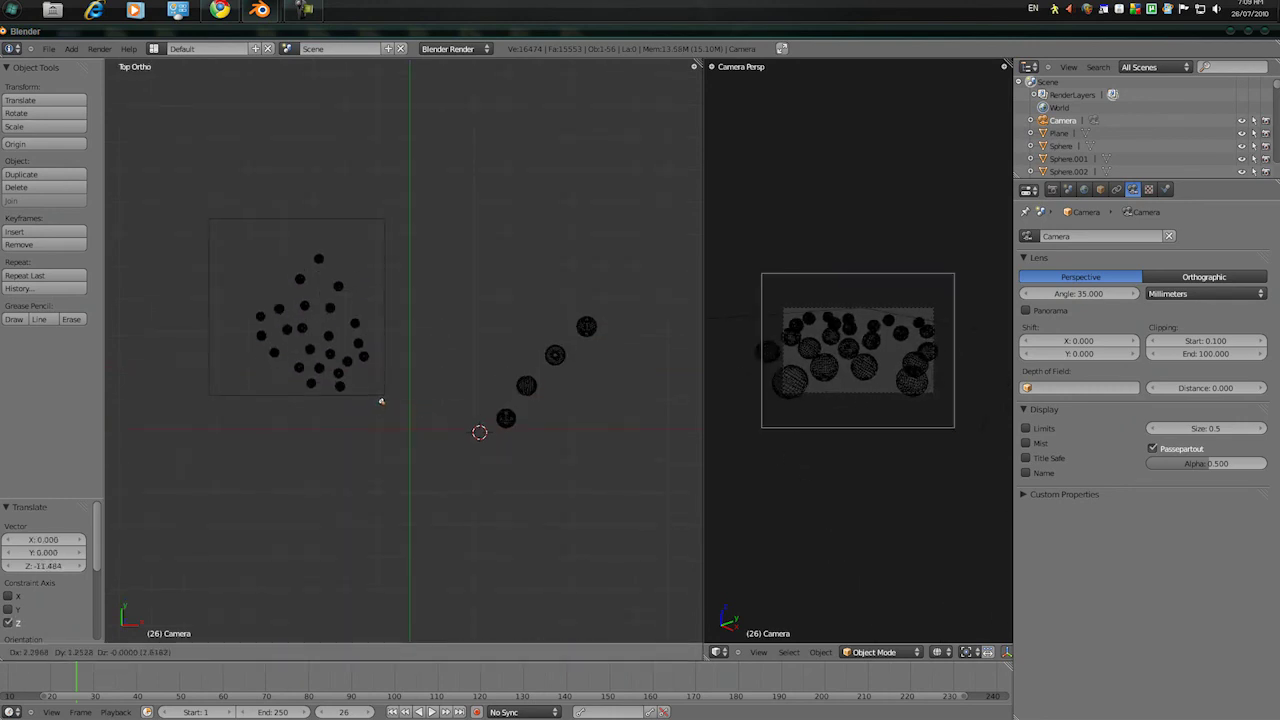
click(388, 406)
Enlarge the plane by a factor of about 1.18, shift it about -6.5 in X and 4 in Y, and start a render
right_click(387, 302)
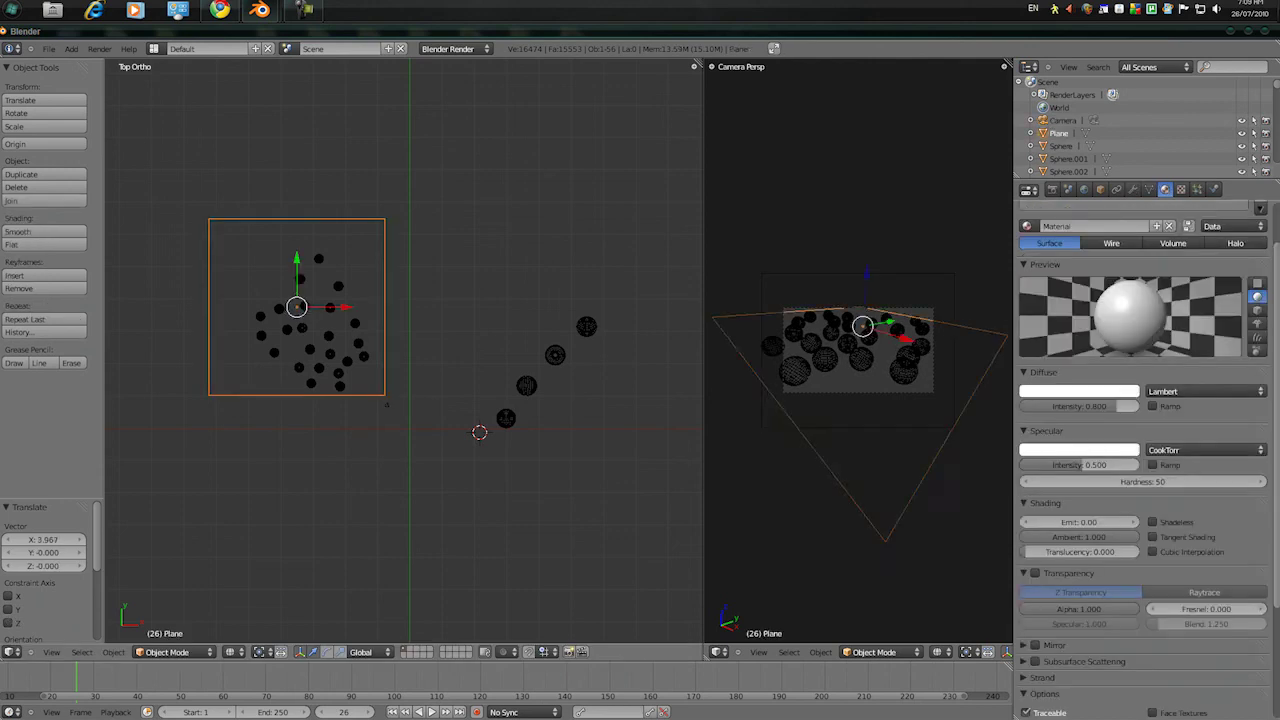
key(s)
click(409, 300)
key(g)
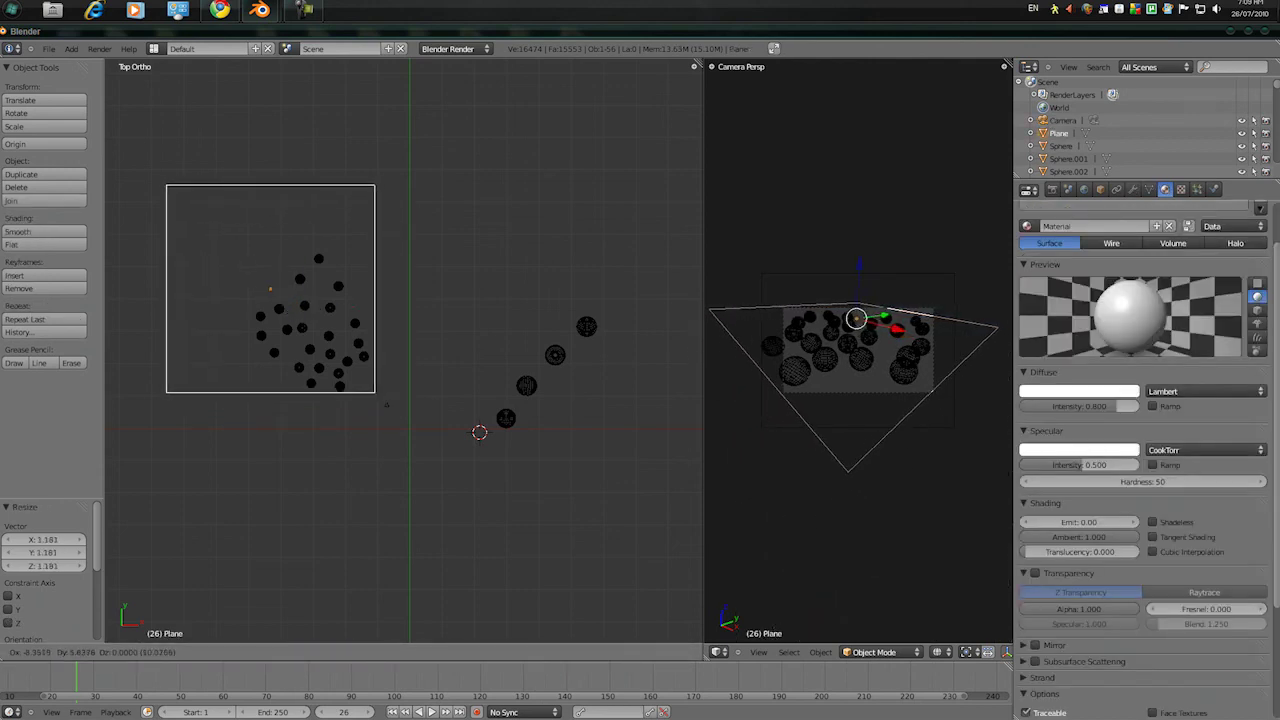
click(387, 404)
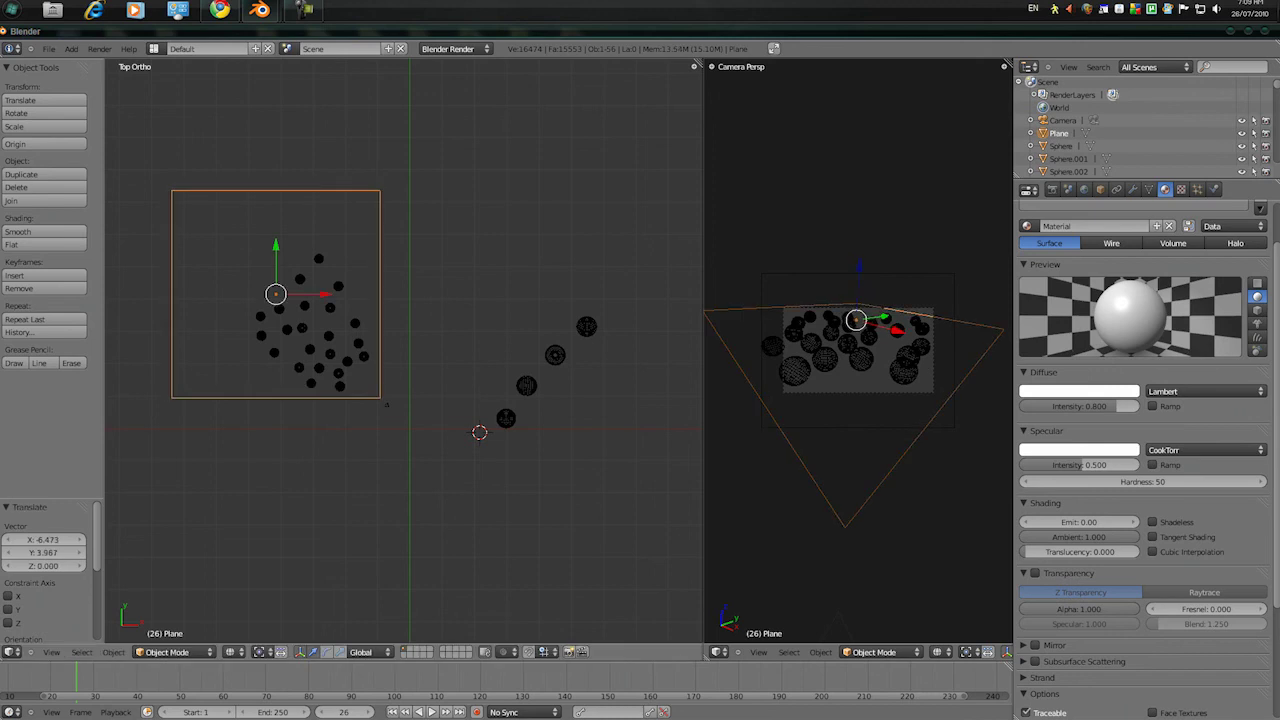
key(F12)
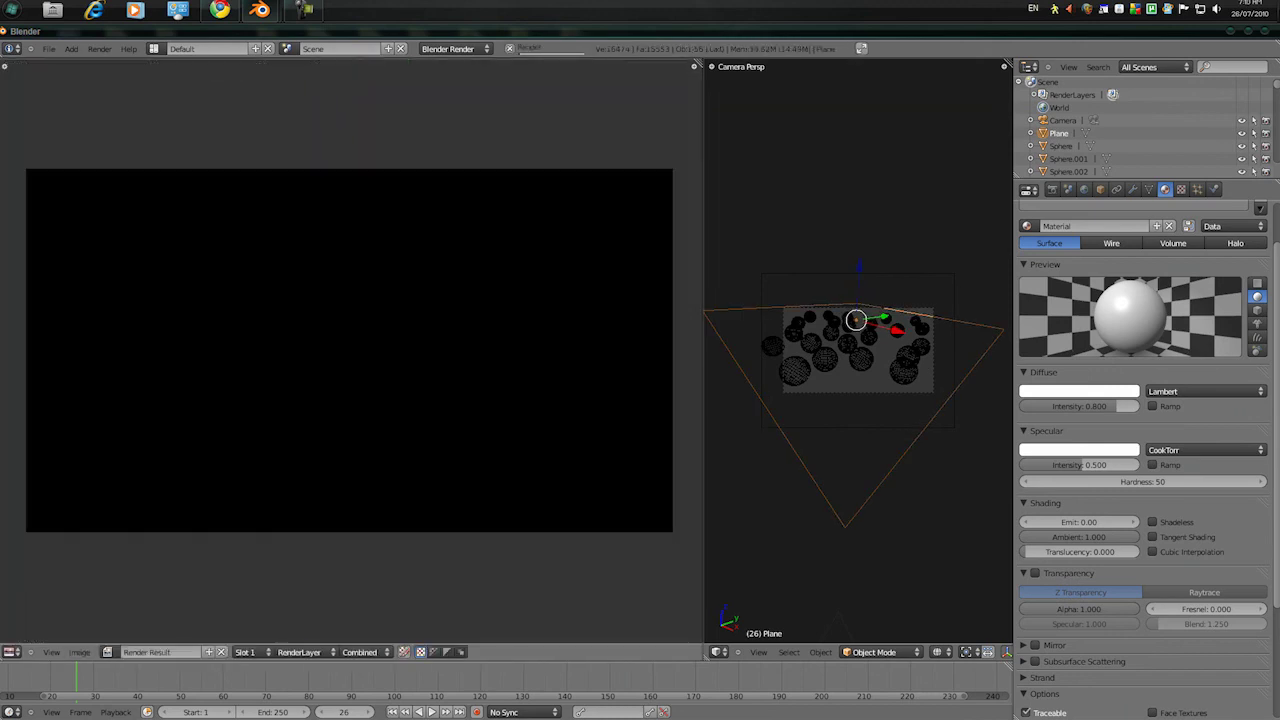